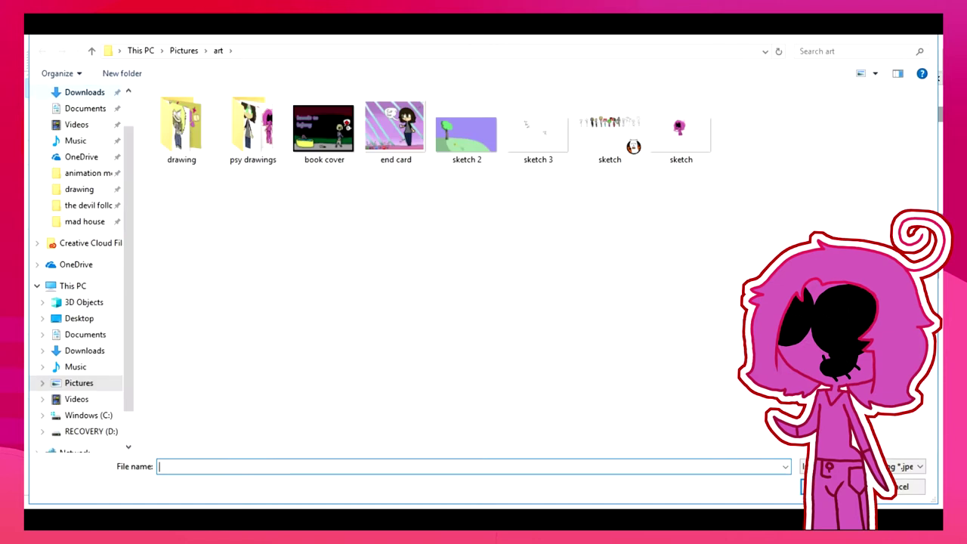
- Open the psy drawings folder inside the art pictures folder
double_click(253, 127)
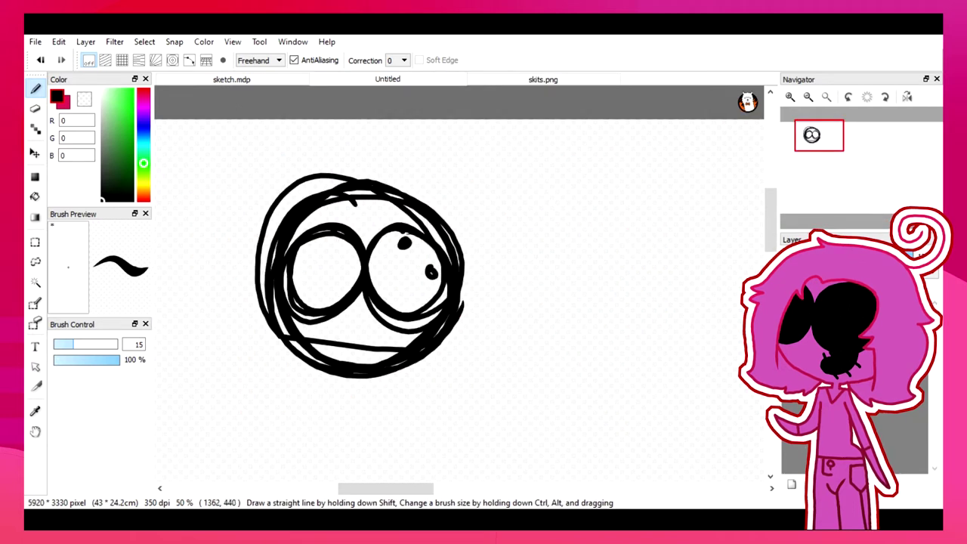
mouse_move(331, 248)
mouse_down()
mouse_move(347, 284)
mouse_move(299, 269)
mouse_move(315, 300)
mouse_up()
click(807, 97)
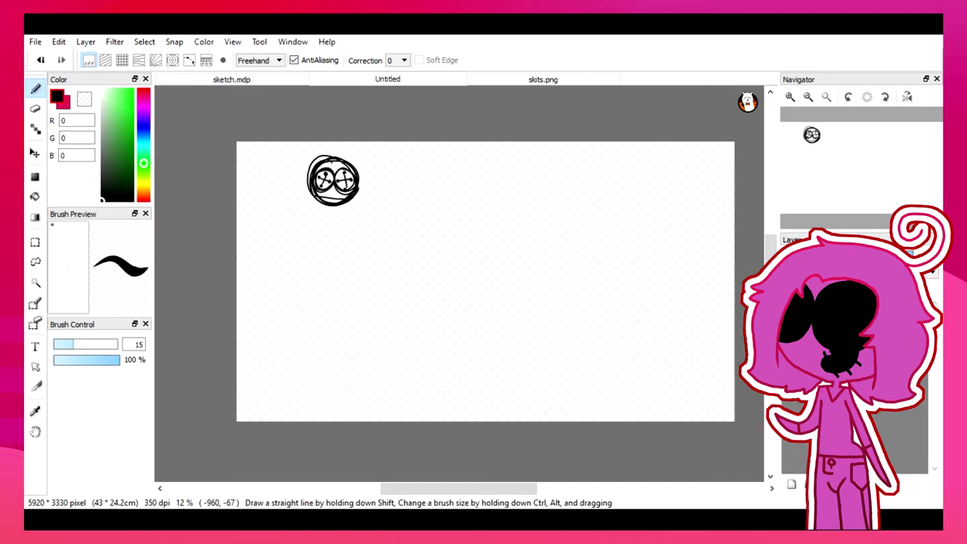
key(ctrl+z)
- Sketch a rough round head with two large touching eyes near the canvas's upper part
drag(369, 160, 392, 211)
scroll(369, 189, up, 5)
mouse_move(484, 198)
mouse_down()
mouse_move(528, 277)
mouse_move(521, 219)
mouse_up()
mouse_move(329, 208)
mouse_down()
mouse_move(343, 268)
mouse_move(431, 277)
mouse_up()
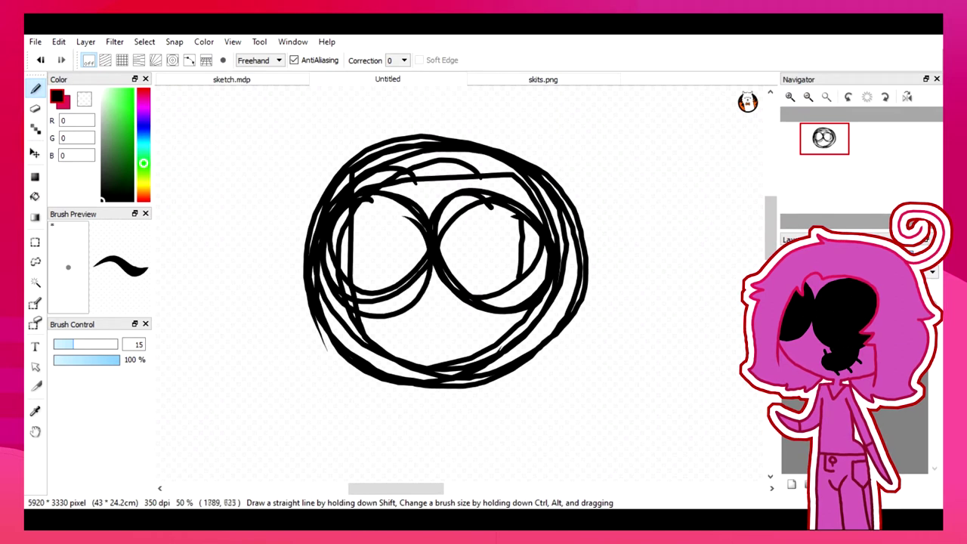
- Sketch a small stitched mouth and button eyes with crossed threads, plus fringe strands framing the face
drag(473, 323, 479, 331)
drag(477, 334, 482, 343)
key(ctrl+z)
key(ctrl+z)
key(ctrl+z)
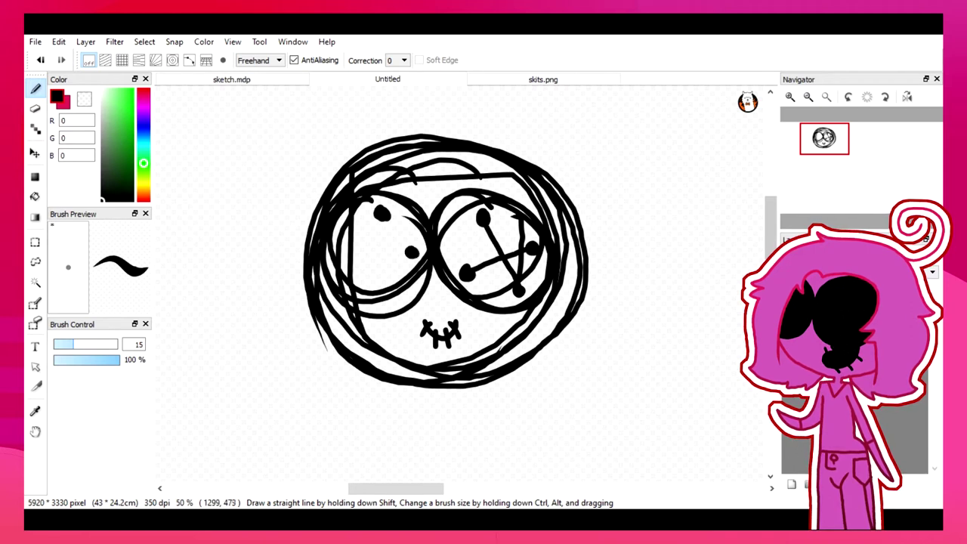
drag(428, 183, 361, 232)
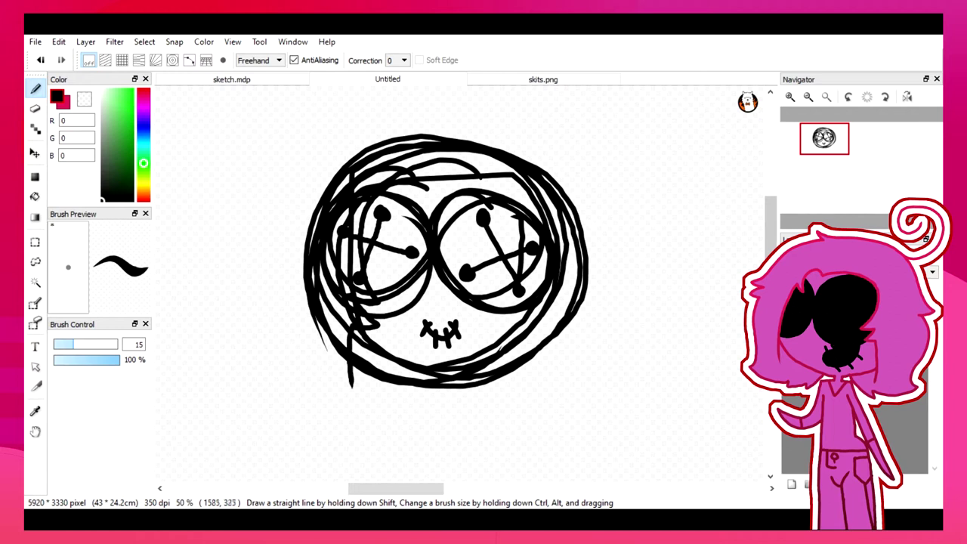
mouse_move(428, 187)
mouse_down()
mouse_move(538, 272)
mouse_move(521, 387)
mouse_up()
- Sketch the small body under the head, with a simple neck, torso, boxy hips and two thin arms
scroll(521, 387, down, 3)
click(808, 97)
mouse_move(415, 256)
mouse_down()
mouse_move(418, 282)
mouse_move(451, 332)
mouse_up()
scroll(450, 333, down, 3)
drag(434, 240, 481, 241)
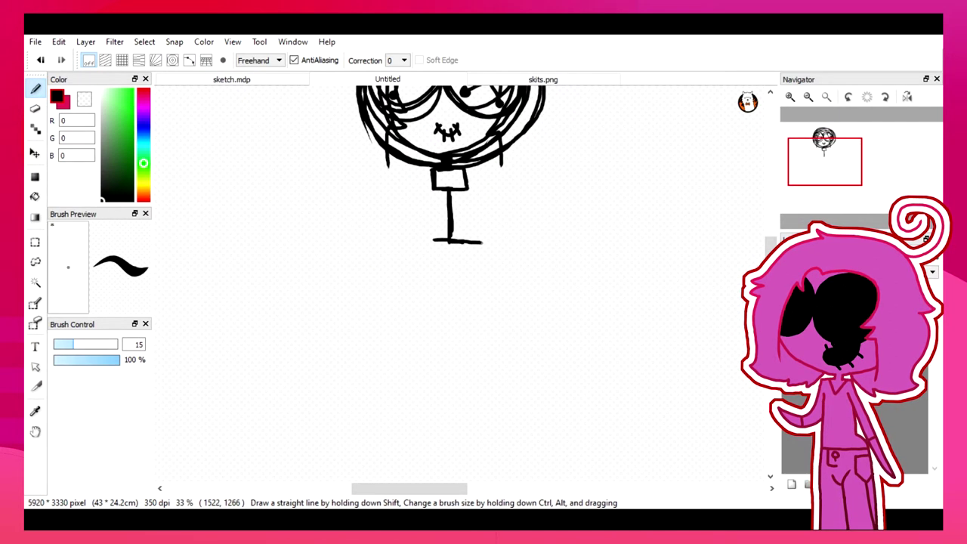
drag(436, 190, 435, 240)
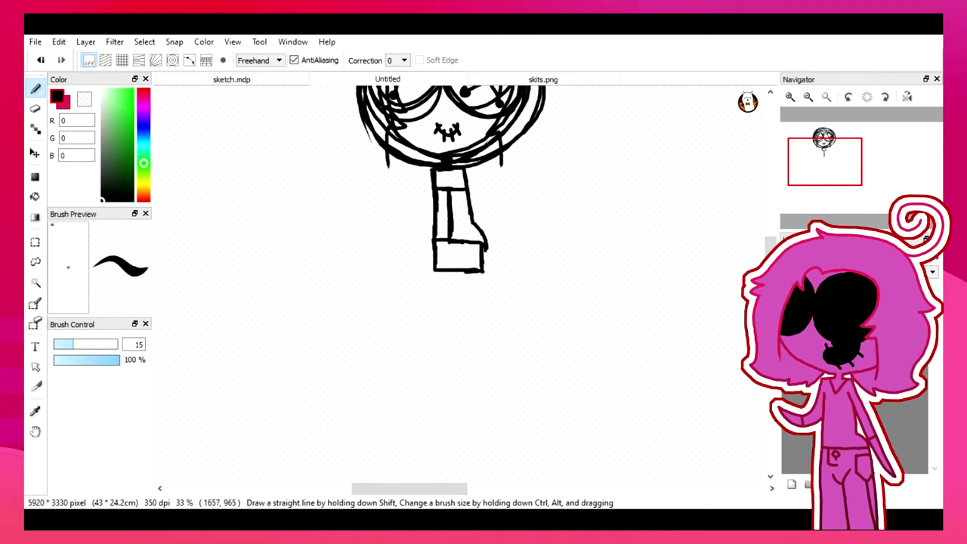
drag(431, 175, 413, 228)
- Sketch the outer hair around the head with jagged ends and a spiral curl on top
click(822, 144)
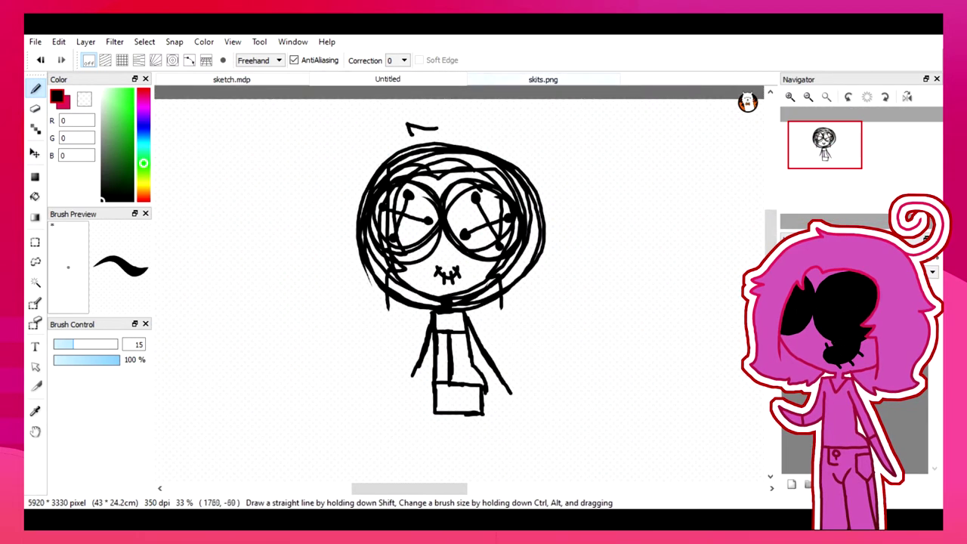
drag(408, 130, 335, 239)
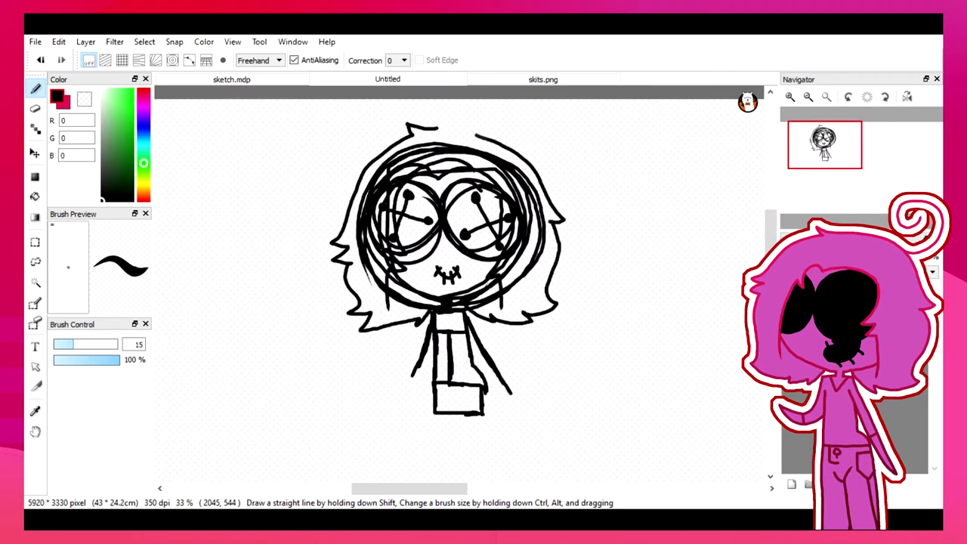
click(807, 97)
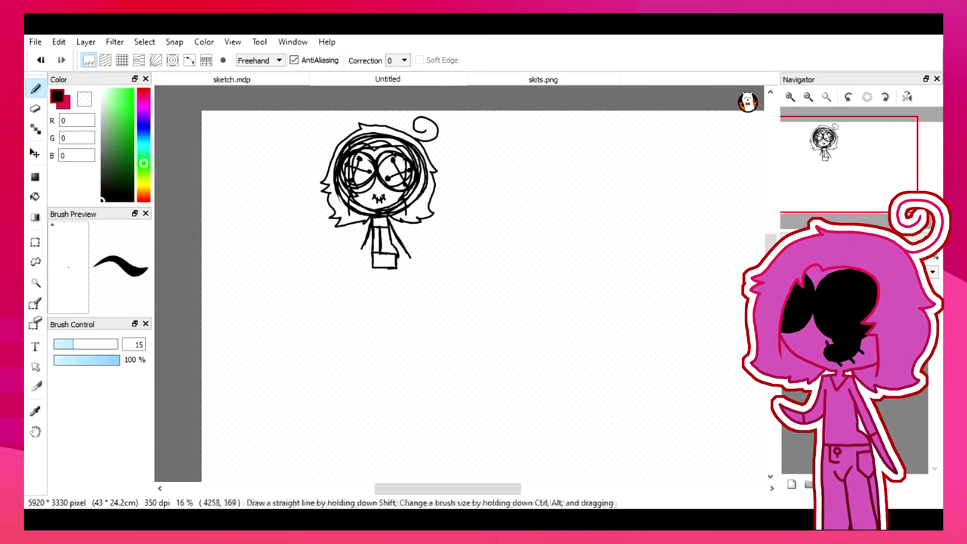
- Ink the heart-shaped fringe, jawline, neck and stitched mouth in black over the faded sketch
click(789, 96)
click(790, 97)
mouse_move(391, 202)
mouse_down()
mouse_move(450, 176)
mouse_move(529, 346)
mouse_move(520, 432)
mouse_up()
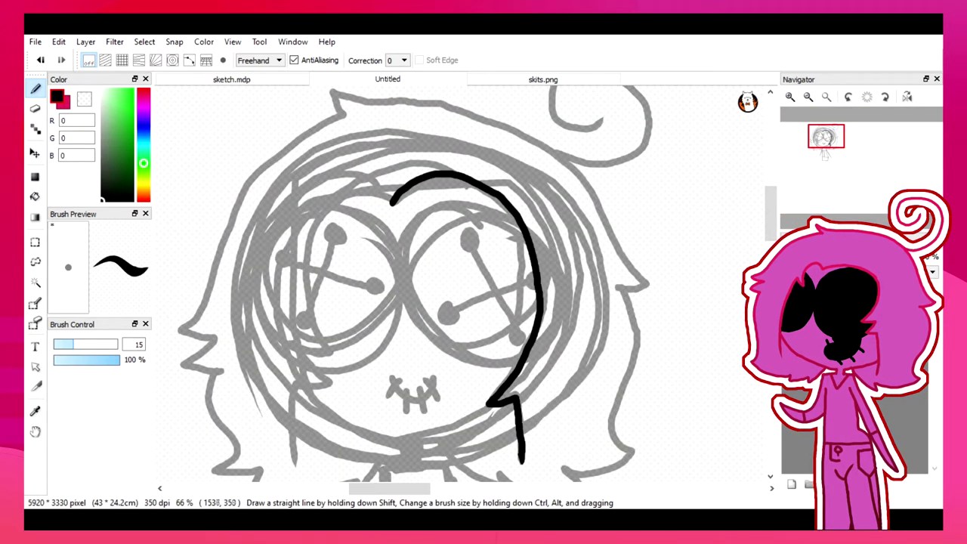
mouse_move(304, 199)
mouse_down()
mouse_move(315, 305)
mouse_move(306, 350)
mouse_move(323, 378)
mouse_move(291, 461)
mouse_up()
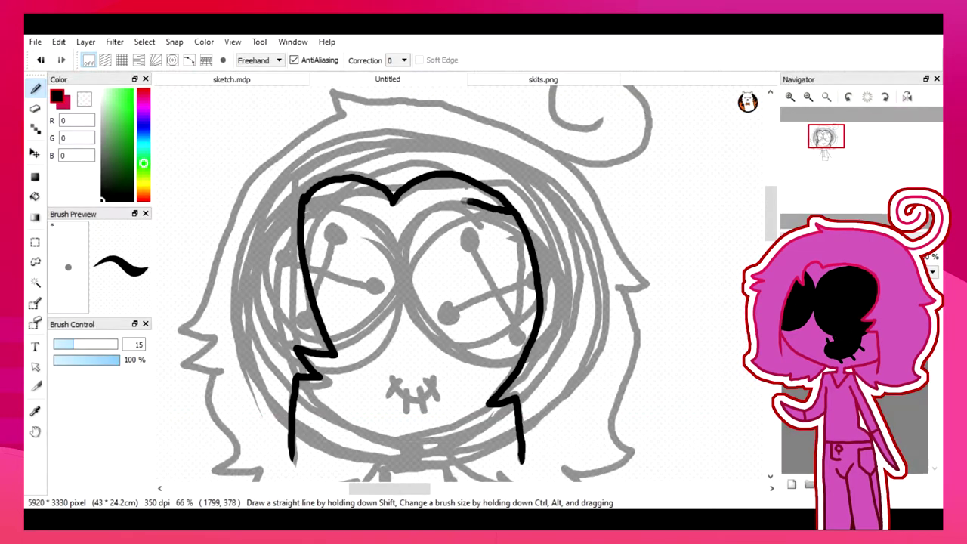
key(ctrl+z)
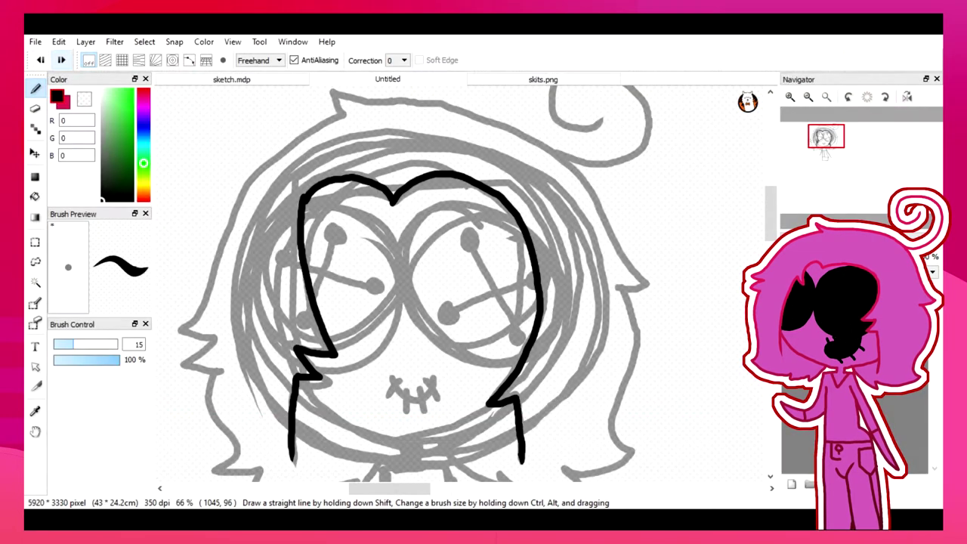
scroll(415, 283, down, 3)
drag(297, 319, 392, 361)
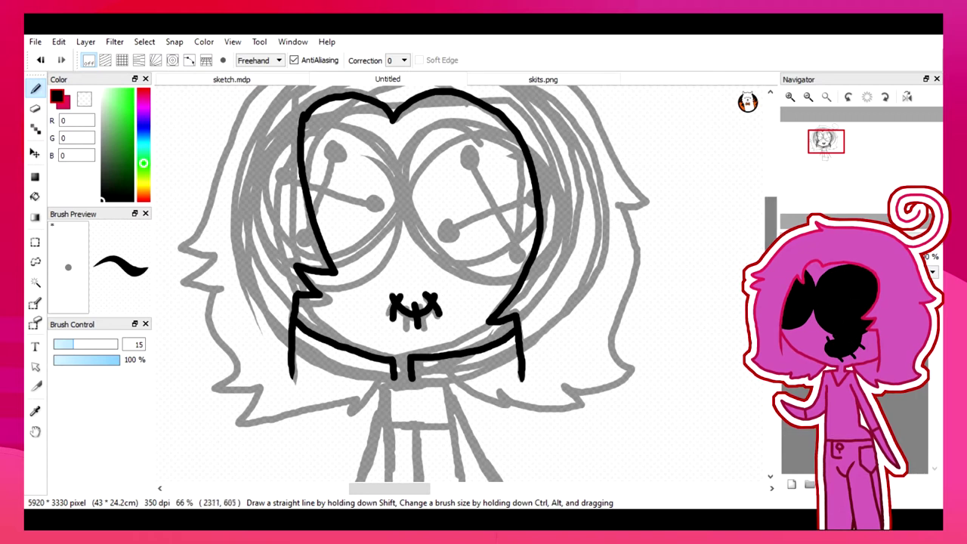
- Ink the two large eye outlines with their button dots and the crossed threads of the eye by the jagged fringe
mouse_move(406, 158)
mouse_down()
mouse_move(411, 217)
mouse_move(462, 287)
mouse_up()
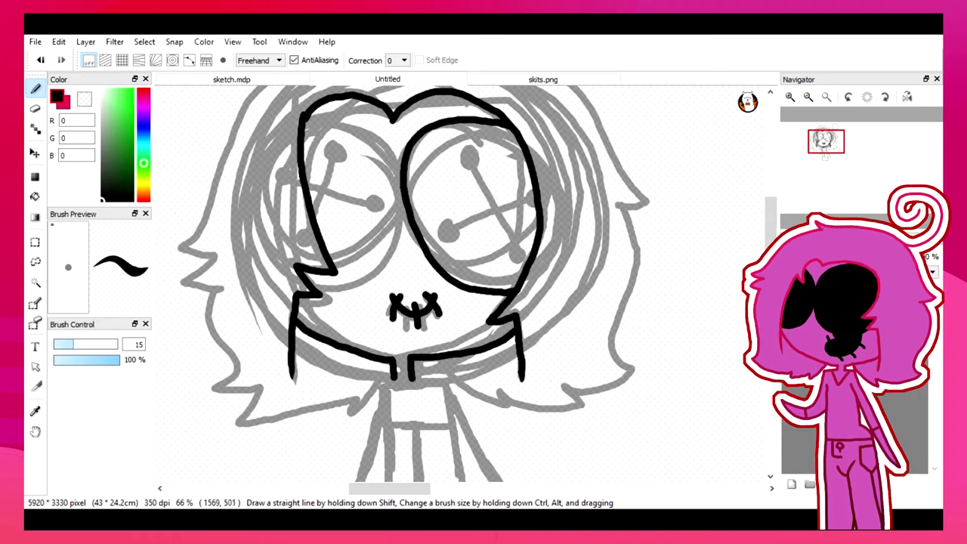
mouse_move(403, 195)
mouse_down()
mouse_move(389, 278)
mouse_move(325, 298)
mouse_up()
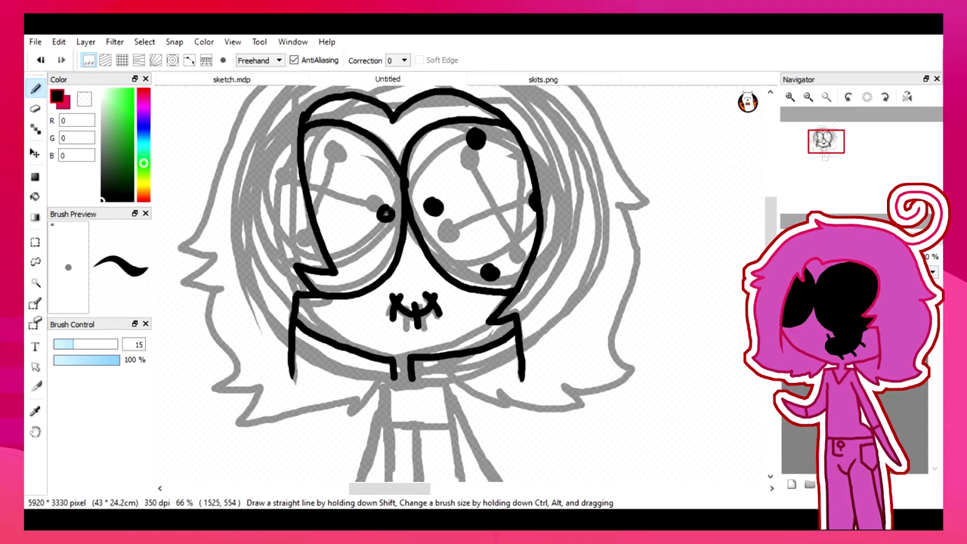
drag(334, 268, 324, 148)
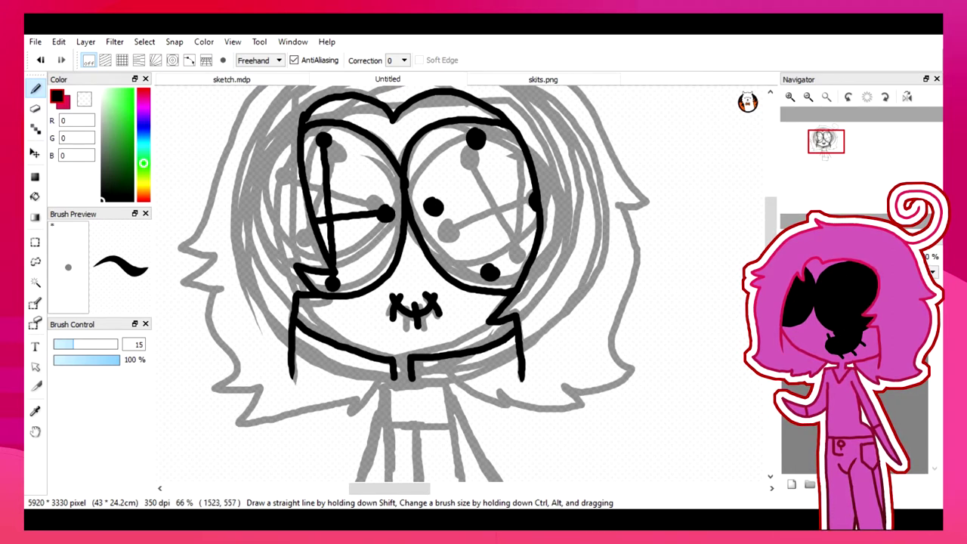
- Ink the body with a V-neck collar, tapered arms with cuffs, and trousers with a waistband, button and pocket
scroll(414, 283, down, 3)
mouse_move(441, 207)
mouse_down()
mouse_move(561, 369)
mouse_move(465, 253)
mouse_up()
drag(494, 300, 514, 291)
mouse_move(394, 175)
mouse_down()
mouse_move(378, 190)
mouse_move(327, 348)
mouse_move(385, 256)
mouse_up()
mouse_move(384, 221)
mouse_down()
mouse_move(381, 382)
mouse_move(504, 369)
mouse_move(451, 231)
mouse_up()
drag(387, 183, 406, 208)
drag(356, 300, 366, 289)
drag(387, 336, 494, 332)
drag(406, 341, 405, 360)
drag(492, 340, 499, 382)
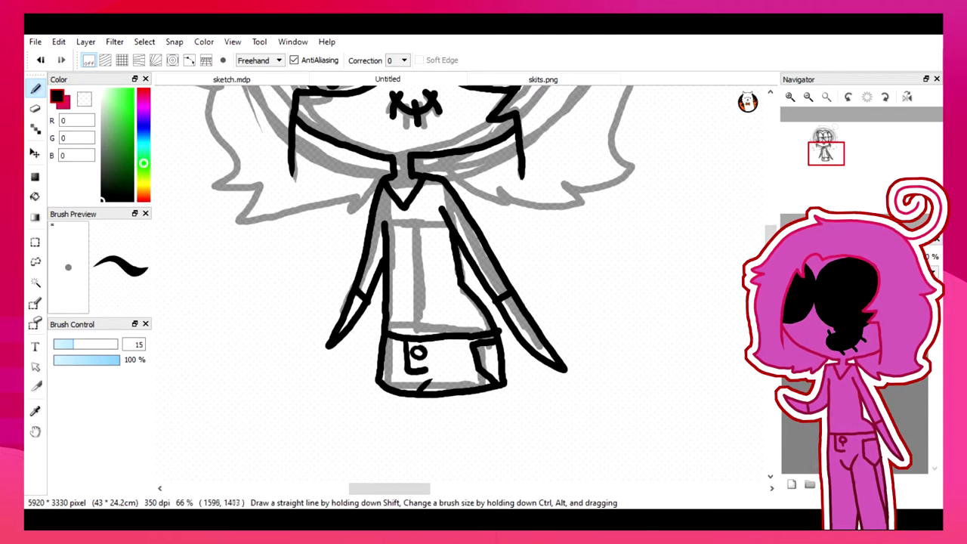
- Ink the outer hair outline with its jagged tips and the spiral curl
scroll(454, 287, up, 5)
mouse_move(453, 405)
mouse_down()
mouse_move(512, 431)
mouse_move(652, 404)
mouse_move(631, 342)
mouse_move(632, 243)
mouse_up()
mouse_move(387, 404)
mouse_down()
mouse_move(333, 452)
mouse_move(293, 455)
mouse_move(209, 426)
mouse_move(181, 314)
mouse_move(198, 253)
mouse_up()
scroll(453, 287, up, 3)
mouse_move(218, 342)
mouse_down()
mouse_move(244, 219)
mouse_move(324, 163)
mouse_move(331, 138)
mouse_move(518, 174)
mouse_move(598, 239)
mouse_move(648, 325)
mouse_up()
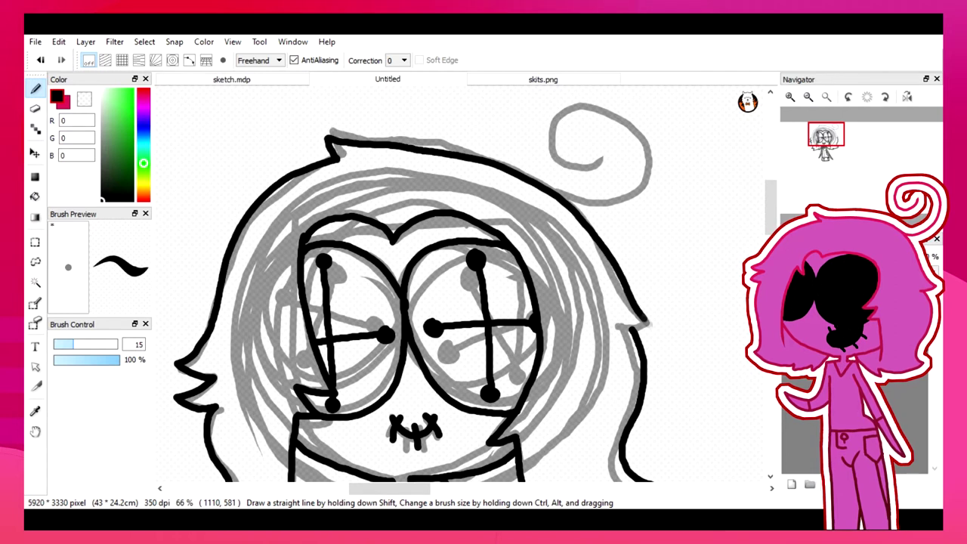
mouse_move(642, 211)
mouse_down()
mouse_move(589, 151)
mouse_move(607, 143)
mouse_up()
- Handwrite the caption "My style" below the character
click(809, 97)
click(809, 97)
mouse_move(362, 381)
mouse_down()
mouse_move(364, 433)
mouse_move(382, 430)
mouse_up()
mouse_move(399, 386)
mouse_down()
mouse_move(387, 429)
mouse_move(392, 408)
mouse_up()
drag(427, 409, 415, 435)
mouse_move(435, 400)
mouse_down()
mouse_move(433, 431)
mouse_move(492, 429)
mouse_up()
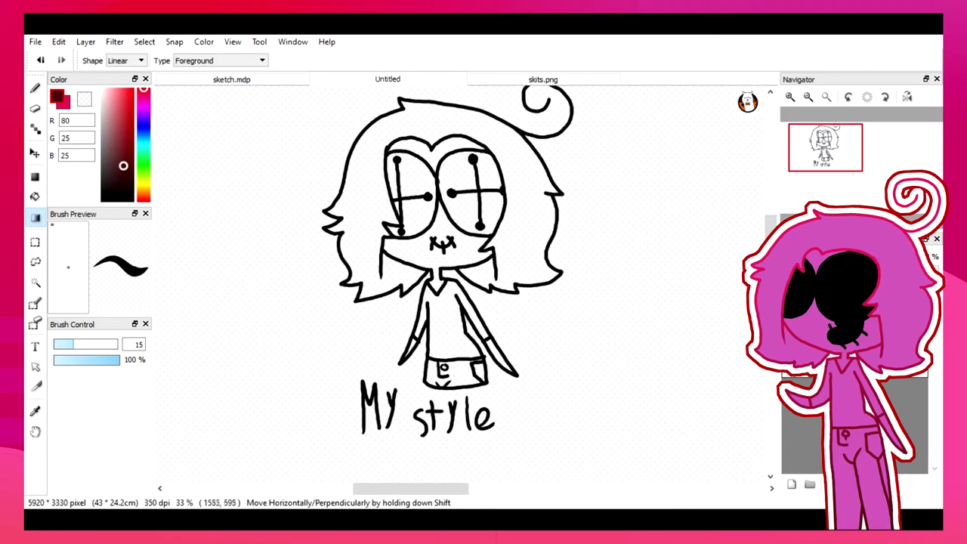
- Try a linear foreground gradient in dark red (80, 25, 25) down the character's line art
drag(437, 157, 453, 368)
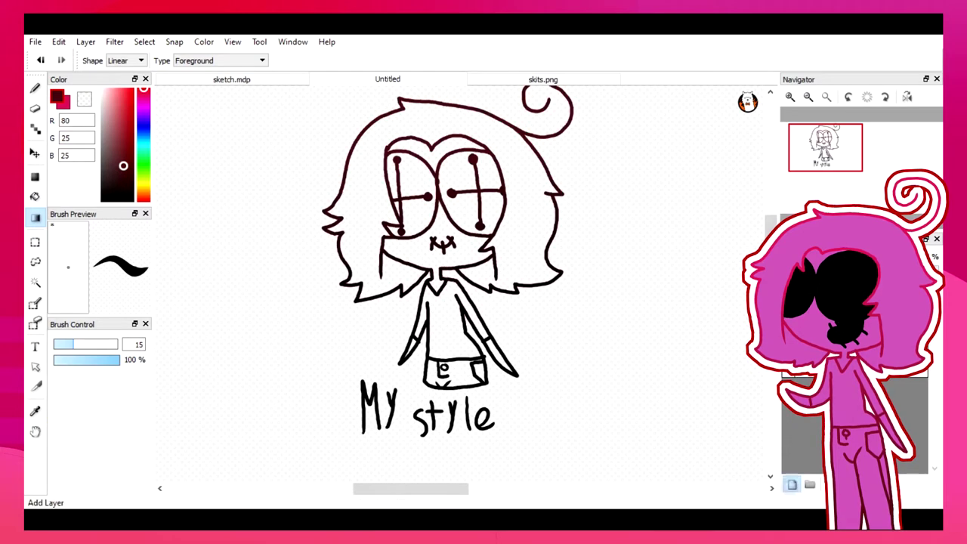
- Set the colour to black and apply a linear foreground-background gradient to the line art, from black at the hips to crimson at the hair
click(35, 88)
click(102, 201)
scroll(395, 143, up, 2)
scroll(461, 287, down, 2)
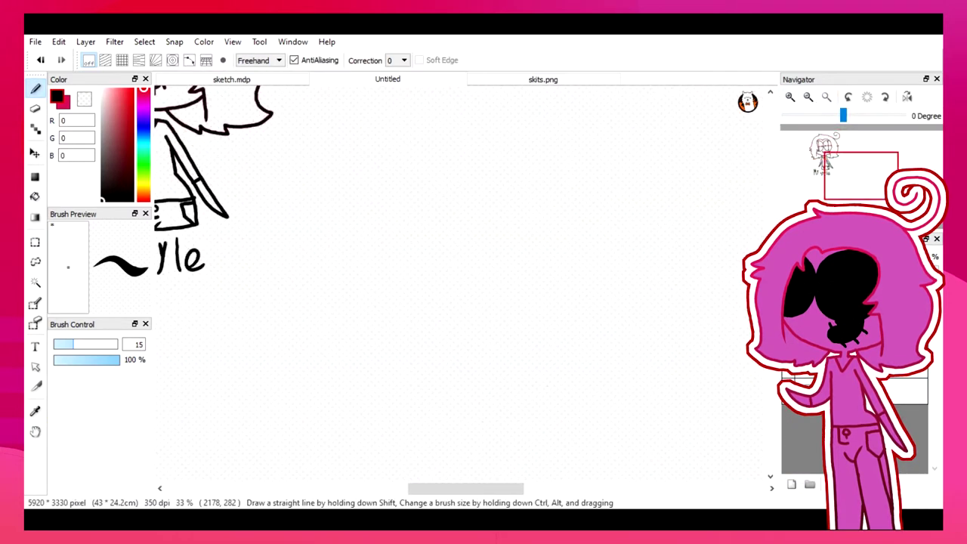
click(916, 484)
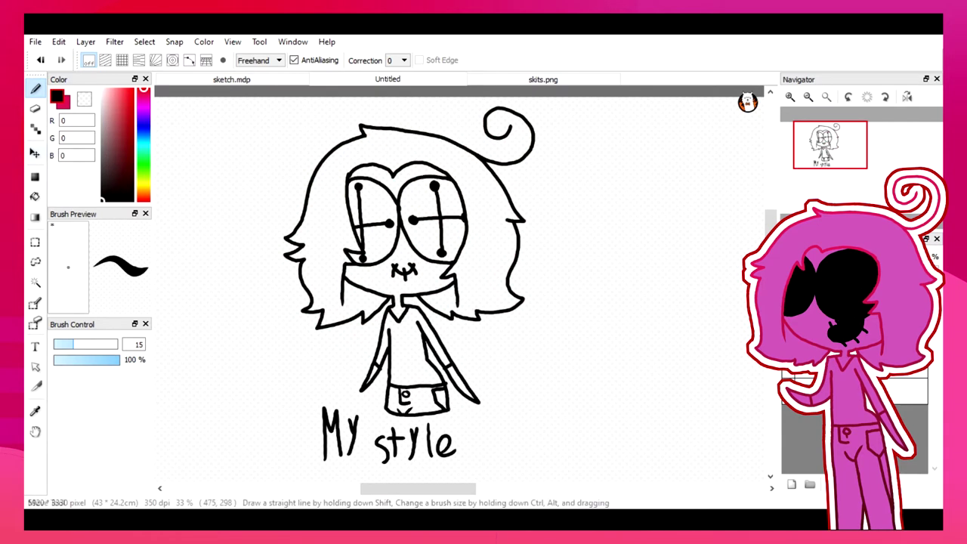
click(35, 216)
drag(411, 412, 398, 183)
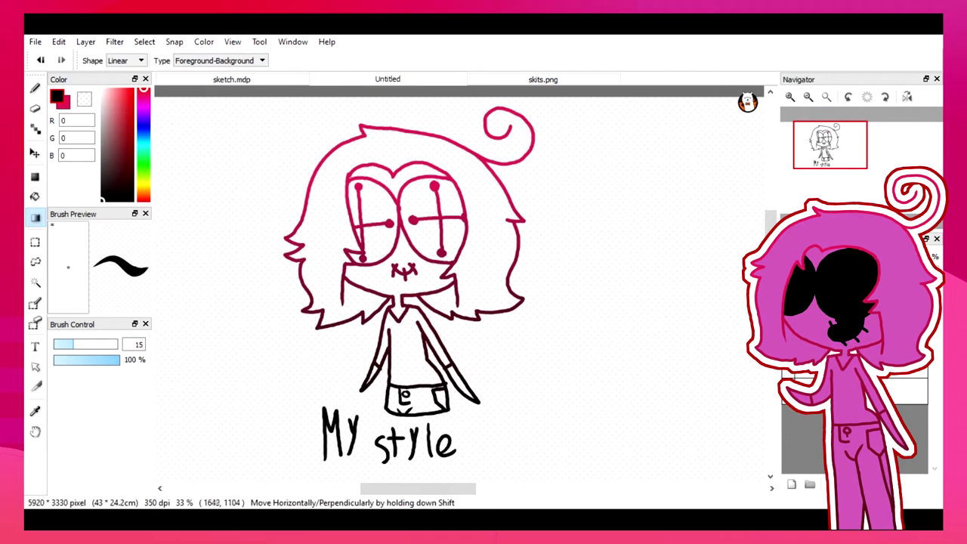
- Trace a closed black outline inside the face around the eyes and mouth, and fill it with black
key(b)
scroll(330, 182, up, 2)
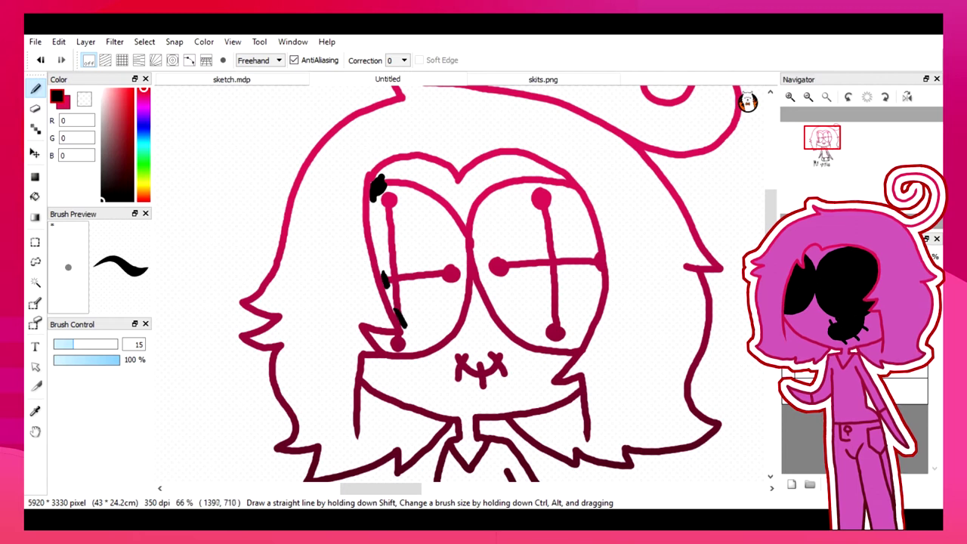
drag(387, 354, 527, 370)
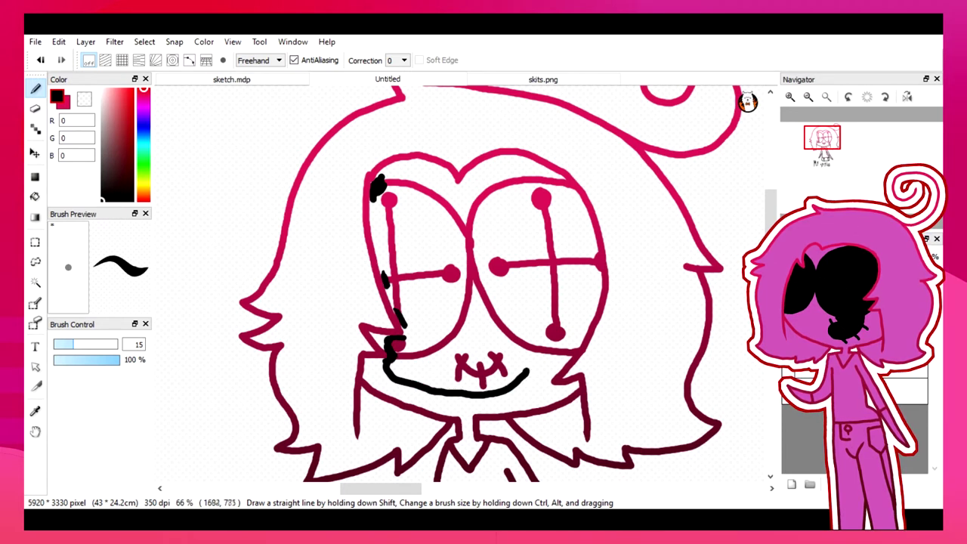
drag(575, 347, 594, 281)
mouse_move(576, 200)
mouse_down()
mouse_move(509, 175)
mouse_move(374, 197)
mouse_move(387, 282)
mouse_up()
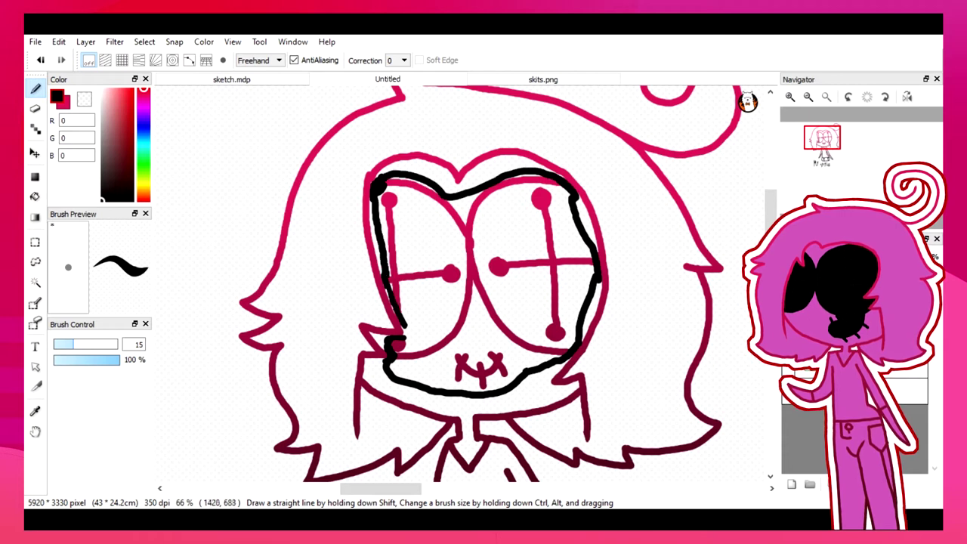
key(g)
click(483, 287)
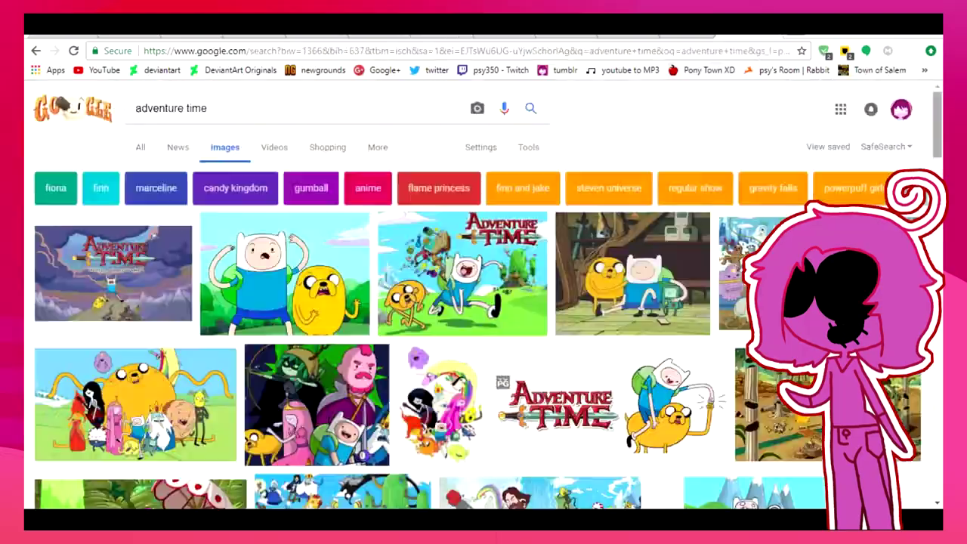
- In the browser, look through the "adventure time" image results and open the Wired group picture of the characters
scroll(483, 295, down, 10)
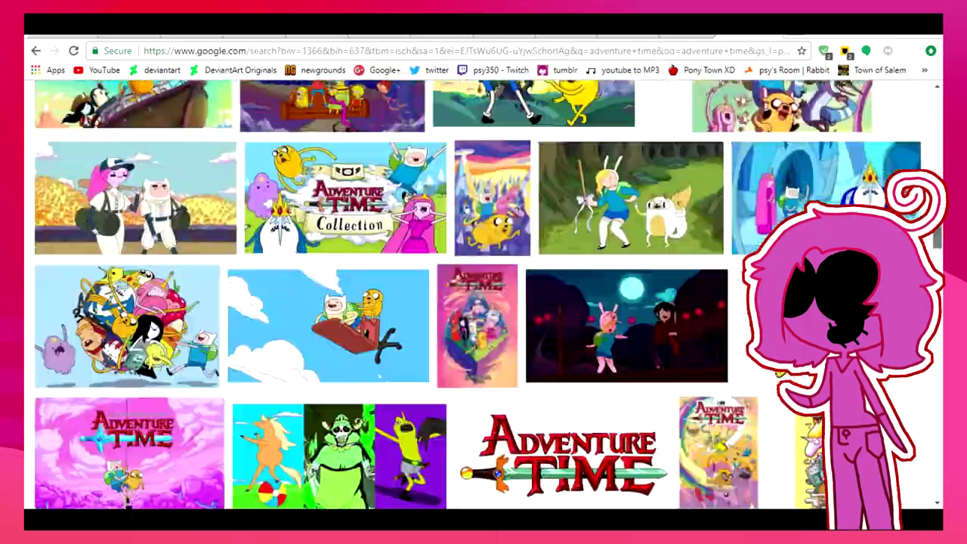
scroll(483, 294, down, 10)
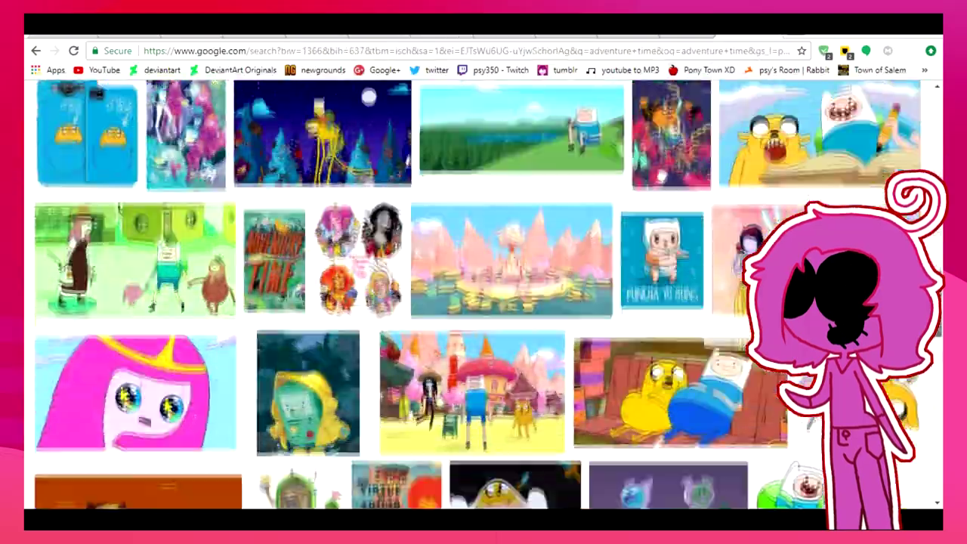
scroll(484, 295, down, 5)
scroll(484, 295, up, 15)
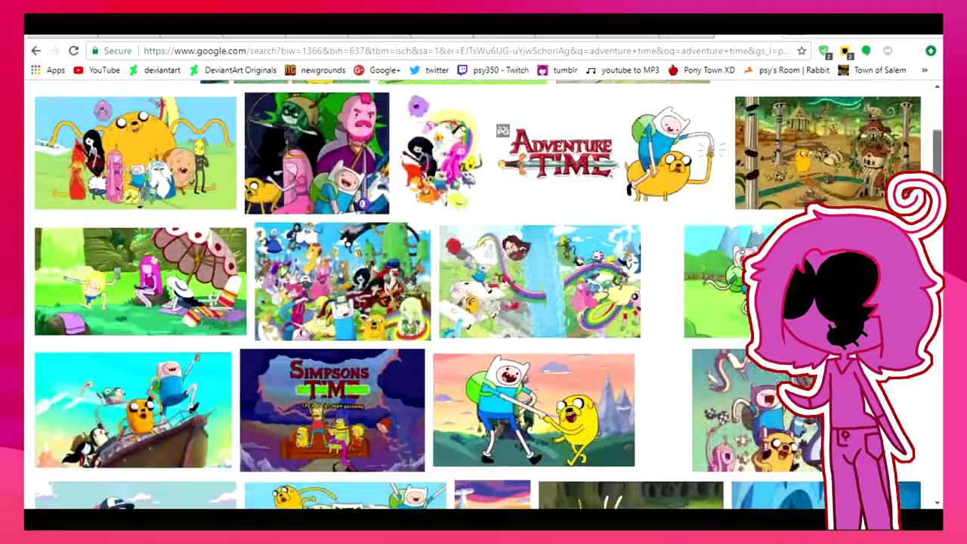
scroll(136, 325, down, 1)
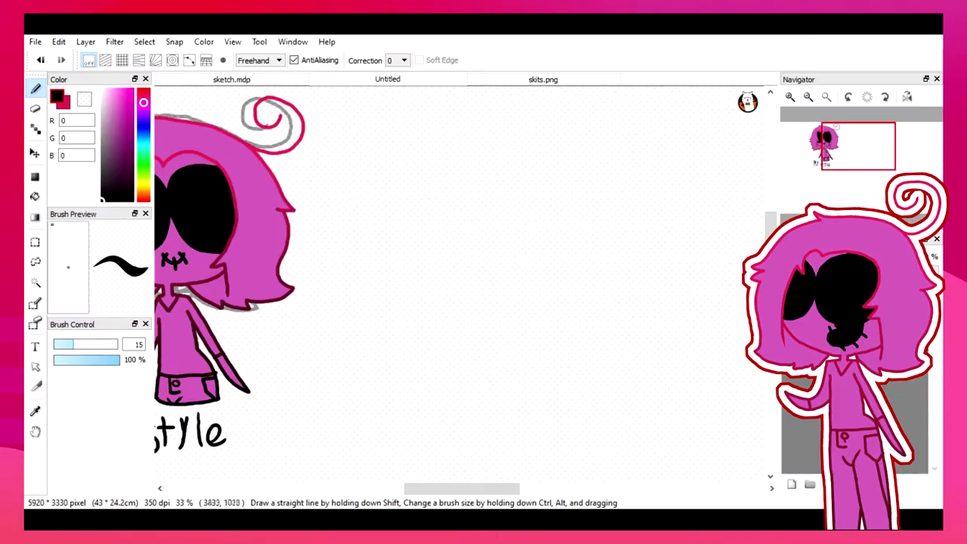
click(136, 325)
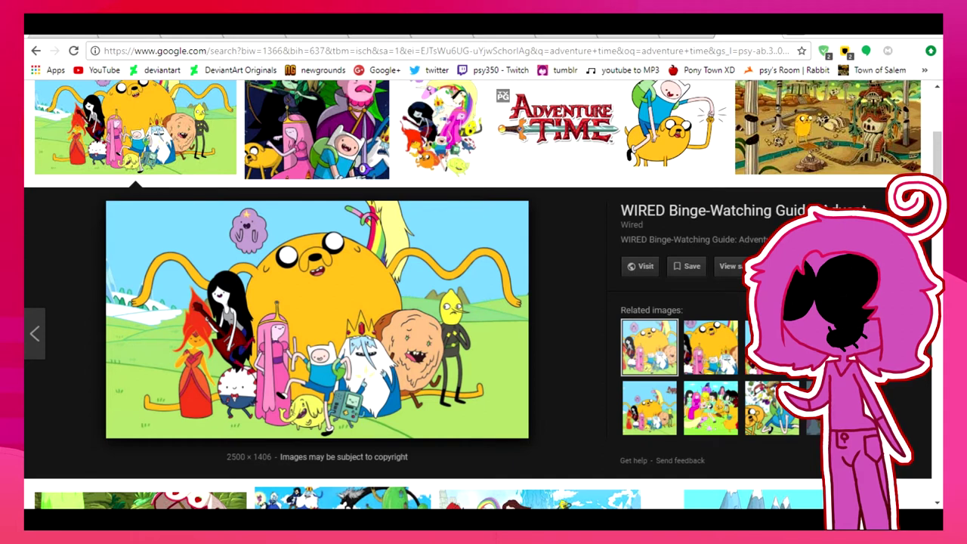
right_click(366, 348)
click(408, 212)
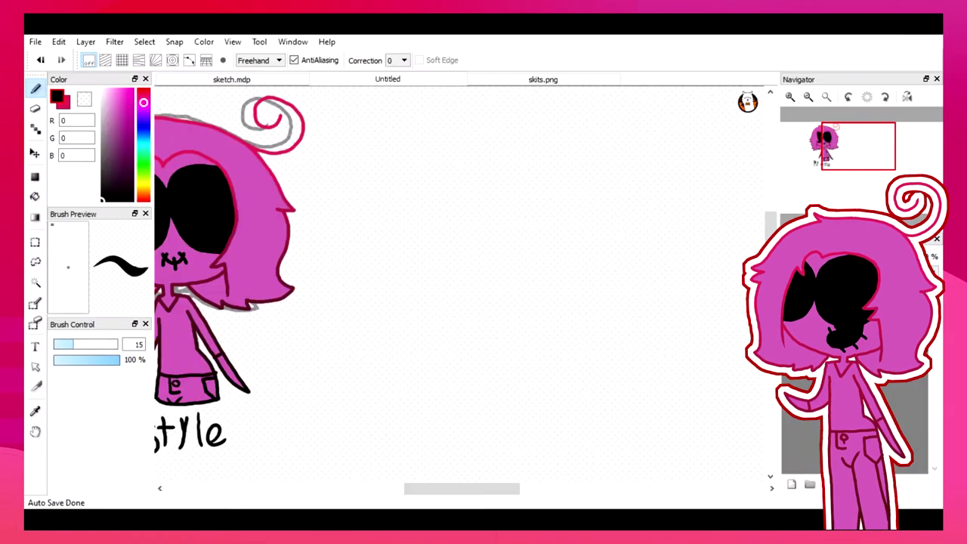
- Back in the drawing program, try a first sketch stroke in the blank area beside the finished character
drag(423, 121, 408, 195)
key(ctrl+z)
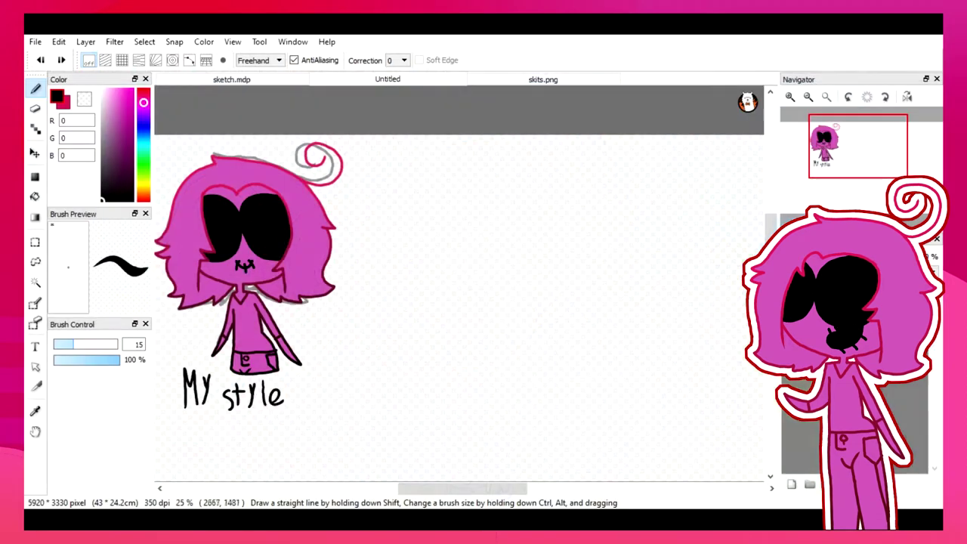
- Sketch a round head with a small smile and two filled oval eyes in the blank area beside the finished character
drag(443, 177, 454, 175)
scroll(457, 216, up, 3)
drag(455, 240, 483, 242)
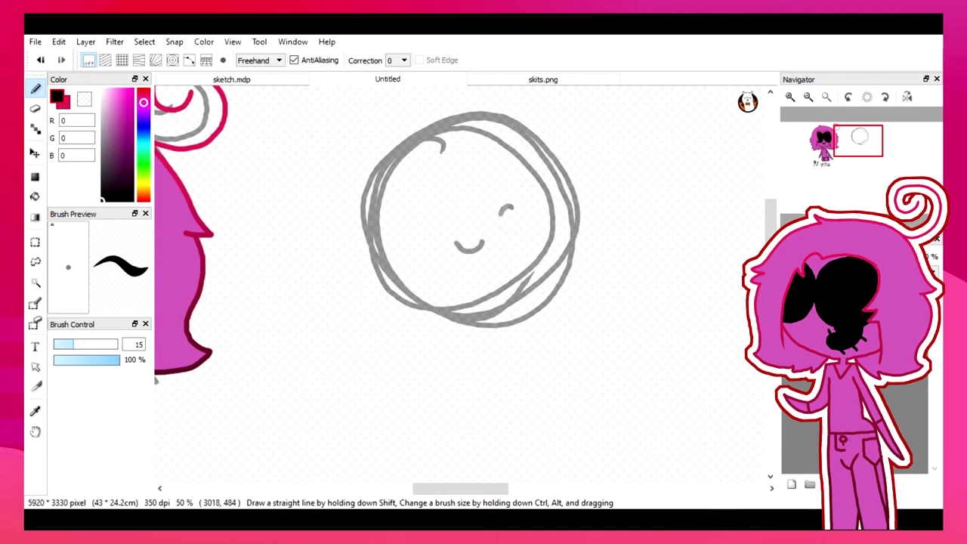
drag(505, 204, 516, 218)
drag(414, 211, 436, 228)
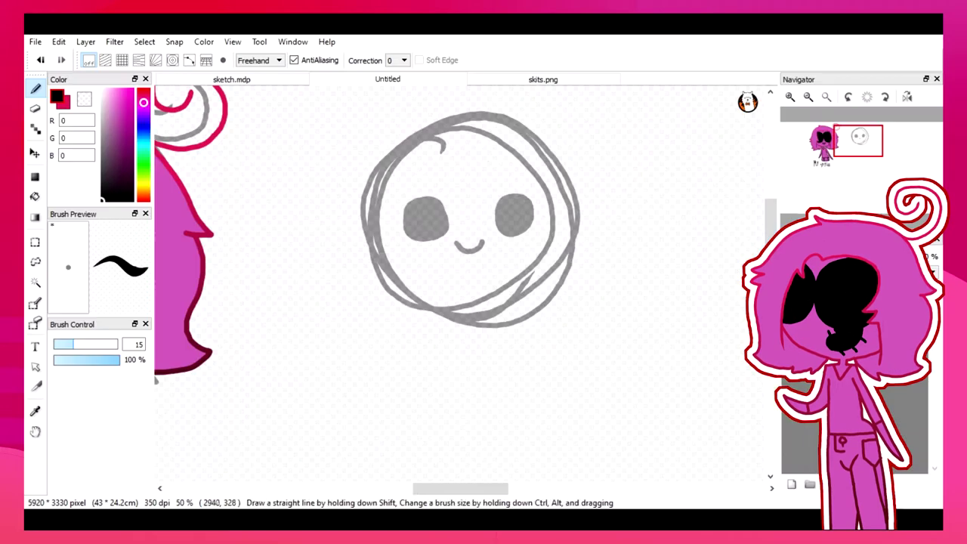
- Check the Adventure Time group picture in the browser, and back in FireAlpaca sketch a short, thin neck under the round head
key(alt+Tab)
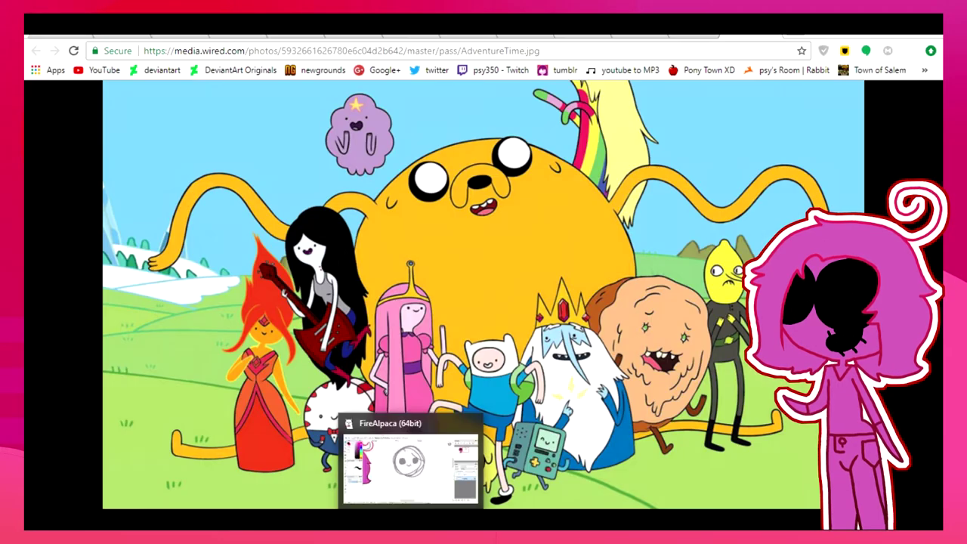
key(alt+Tab)
scroll(468, 226, down, 3)
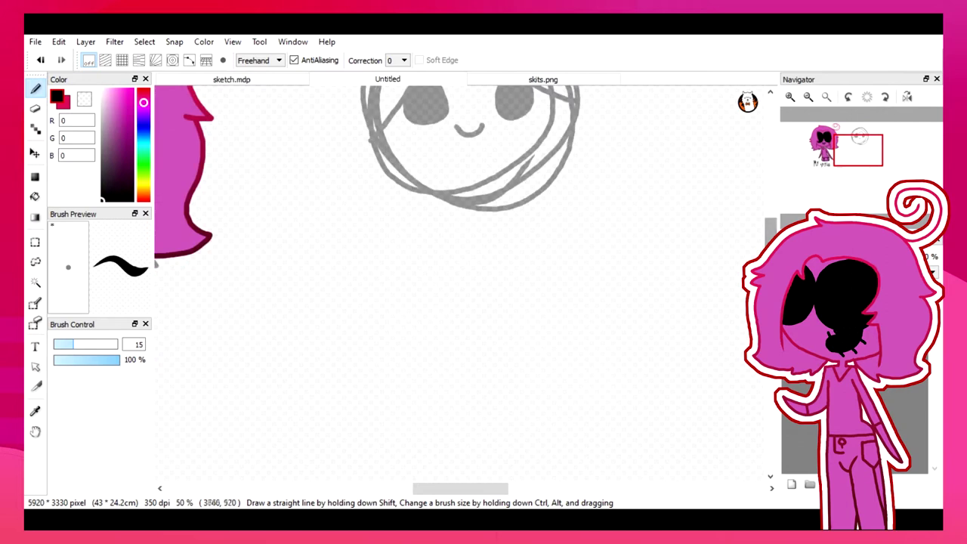
drag(462, 195, 463, 222)
drag(476, 193, 477, 217)
key(ctrl+minus)
- Recheck the reference picture and sketch the first long, slim arm from the base of the neck down to a simple tapered hand
key(alt+Tab)
key(alt+Tab)
drag(455, 186, 428, 224)
drag(400, 299, 396, 314)
mouse_move(396, 311)
mouse_down()
mouse_move(392, 325)
mouse_move(422, 312)
mouse_up()
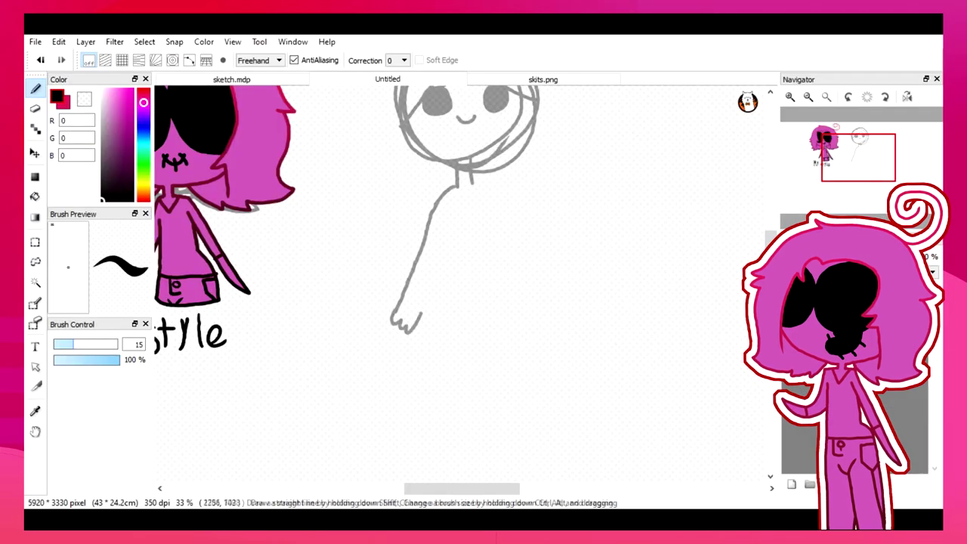
key(ctrl+plus)
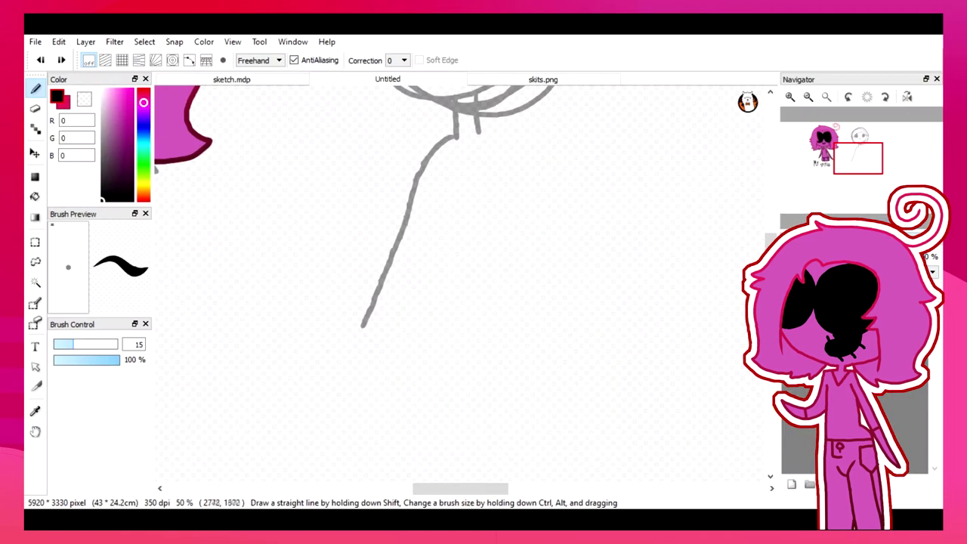
drag(405, 299, 454, 178)
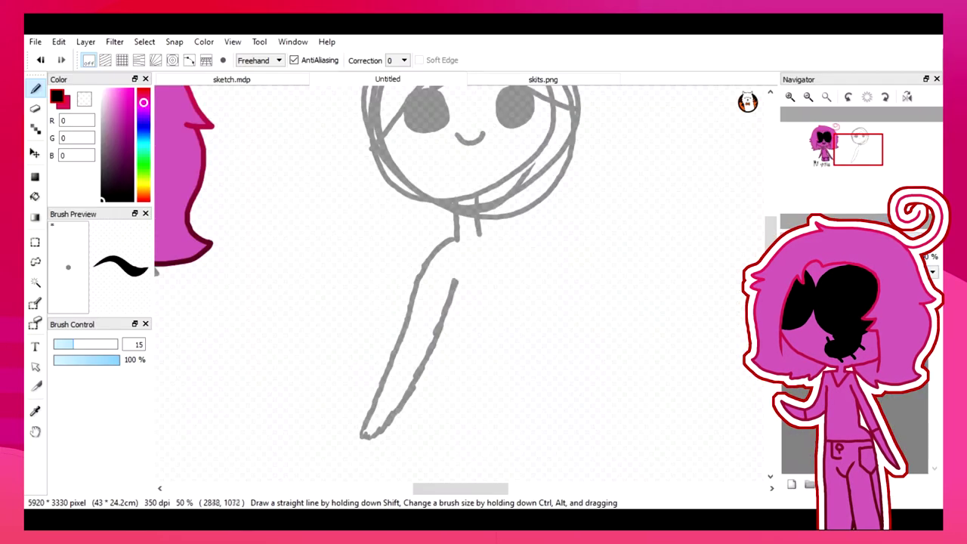
- Sketch both sides of the torso, the second slim arm, and a slightly curved hem closing the body
drag(454, 248, 463, 360)
scroll(460, 279, down, 2)
drag(462, 272, 463, 360)
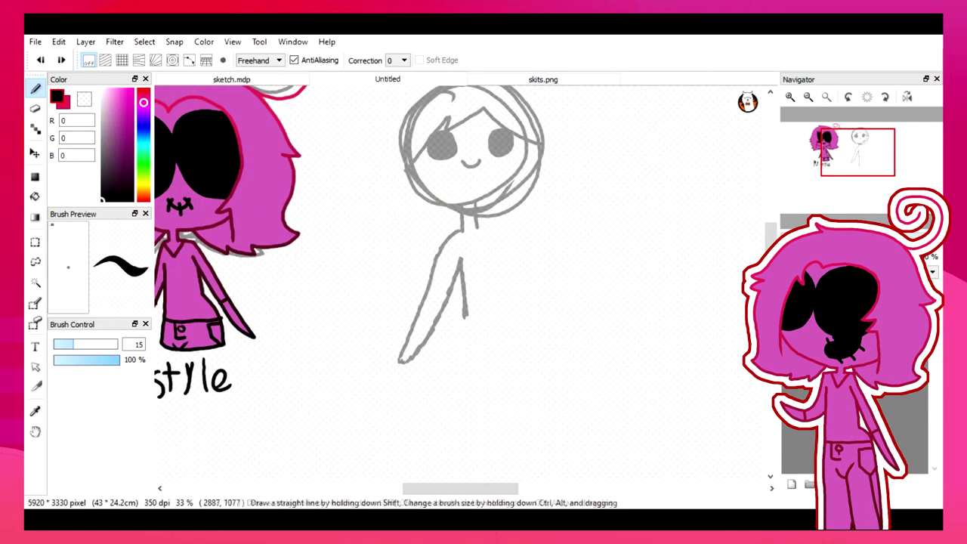
drag(465, 318, 454, 346)
mouse_move(515, 354)
mouse_down()
mouse_move(499, 251)
mouse_move(575, 354)
mouse_up()
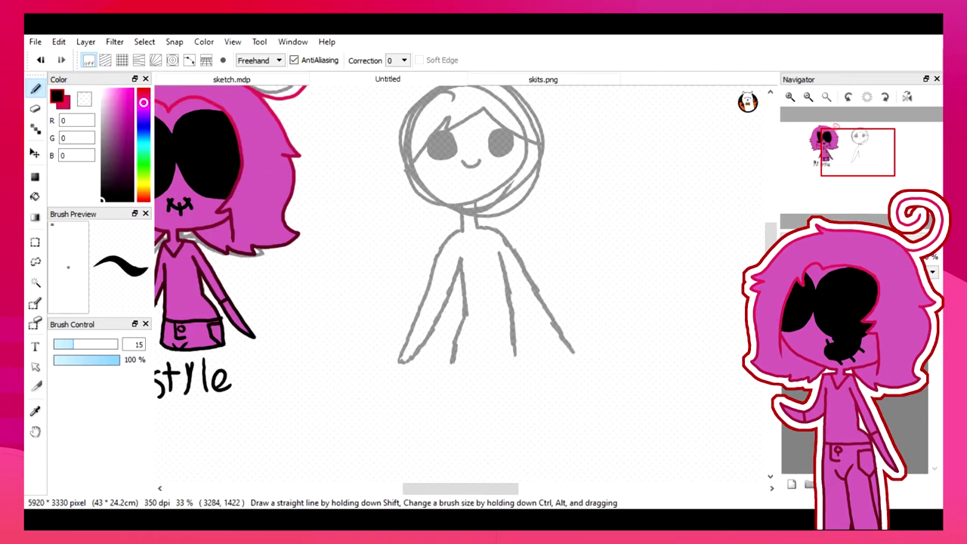
scroll(468, 287, up, 2)
scroll(468, 287, down, 3)
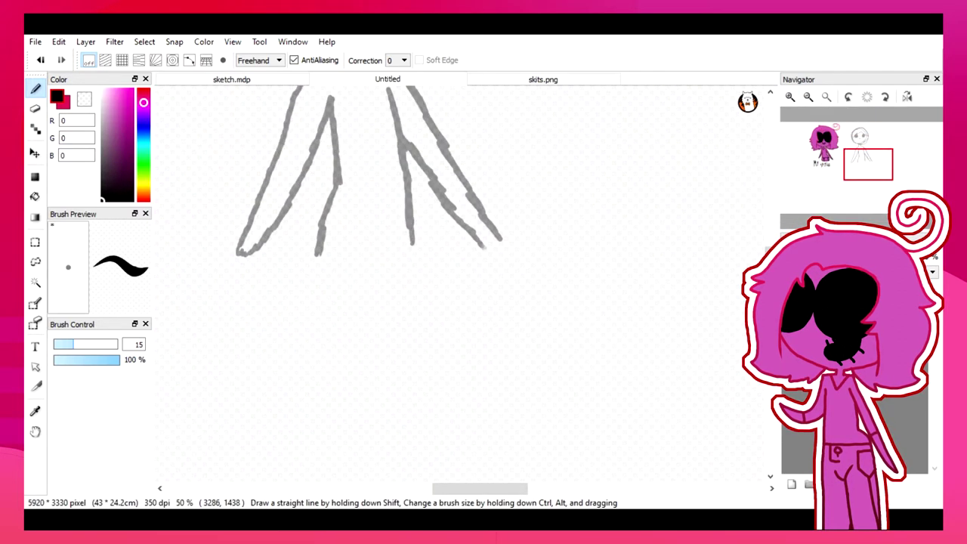
drag(316, 253, 412, 272)
drag(411, 272, 408, 238)
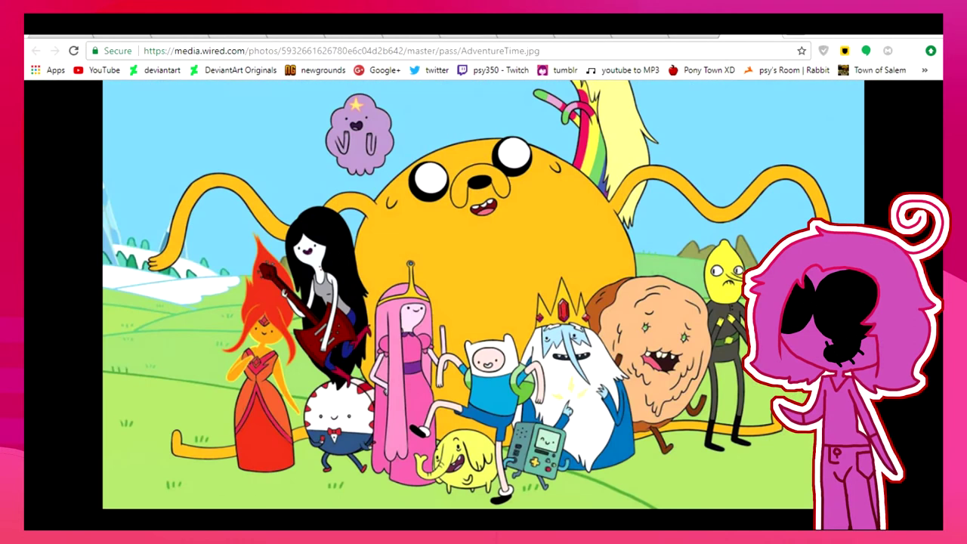
- In the browser, look through the Adventure Time image results for more examples of the show's character designs
key(ctrl+w)
scroll(484, 294, down, 3)
scroll(484, 295, down, 10)
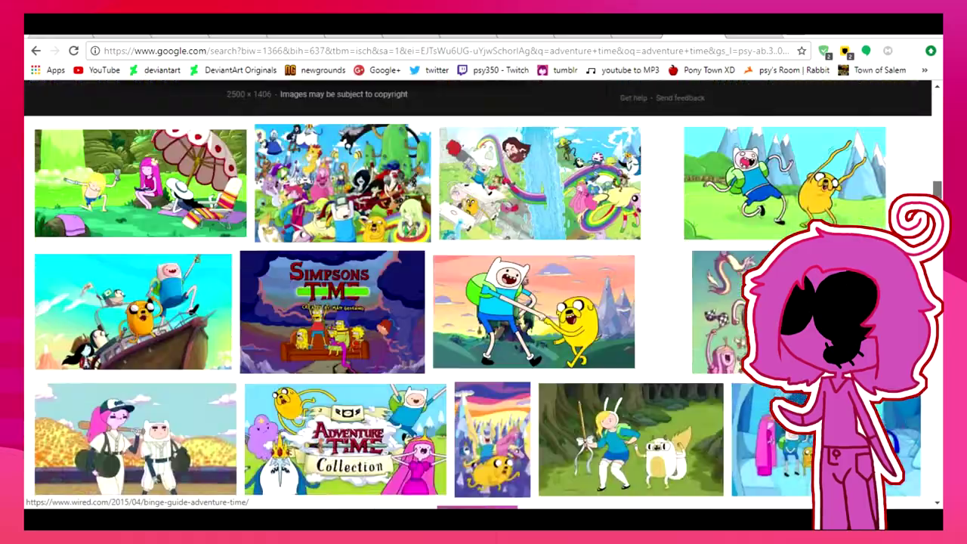
scroll(483, 295, down, 5)
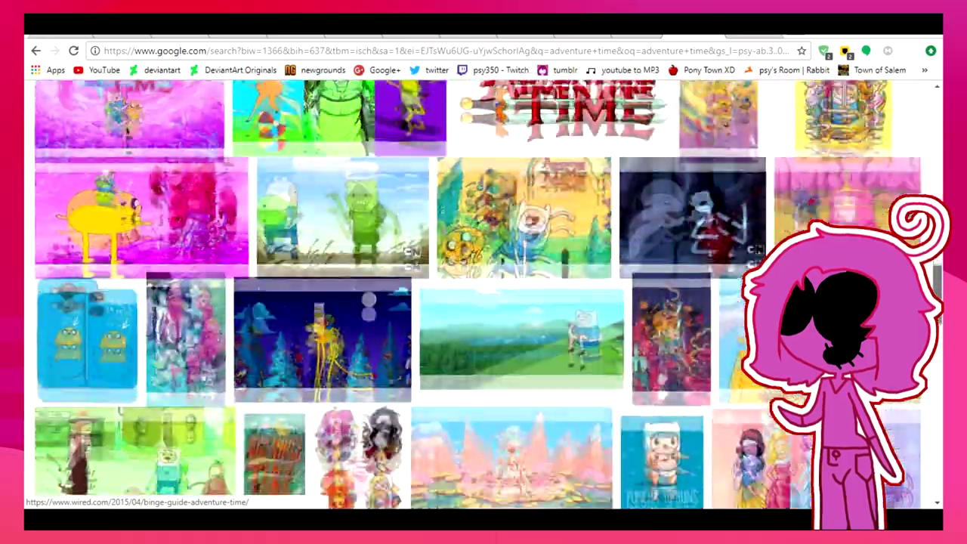
scroll(483, 294, down, 5)
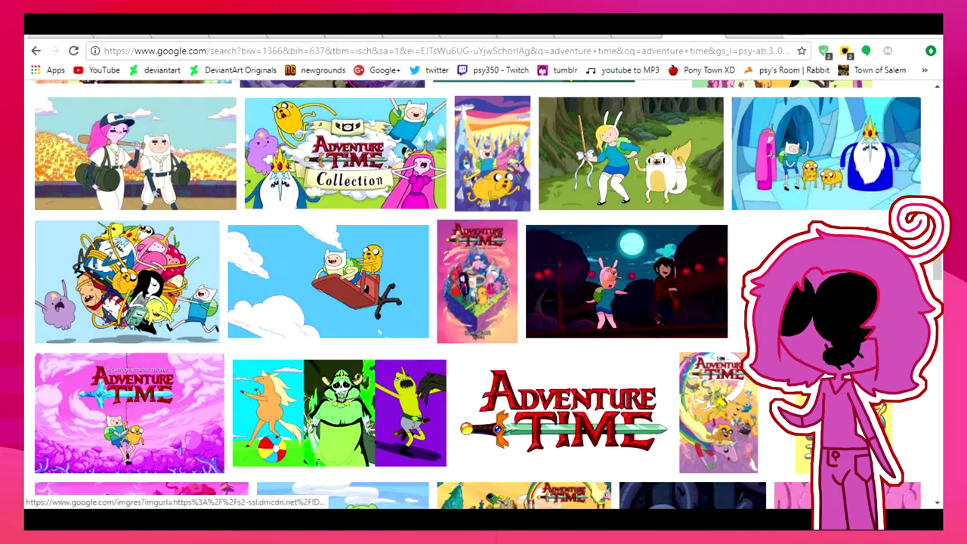
- Back in FireAlpaca, add a waistband line, a curved neckline and sleeve cuffs to the sketched body, consulting the image results
key(alt+Tab)
scroll(468, 287, up, 3)
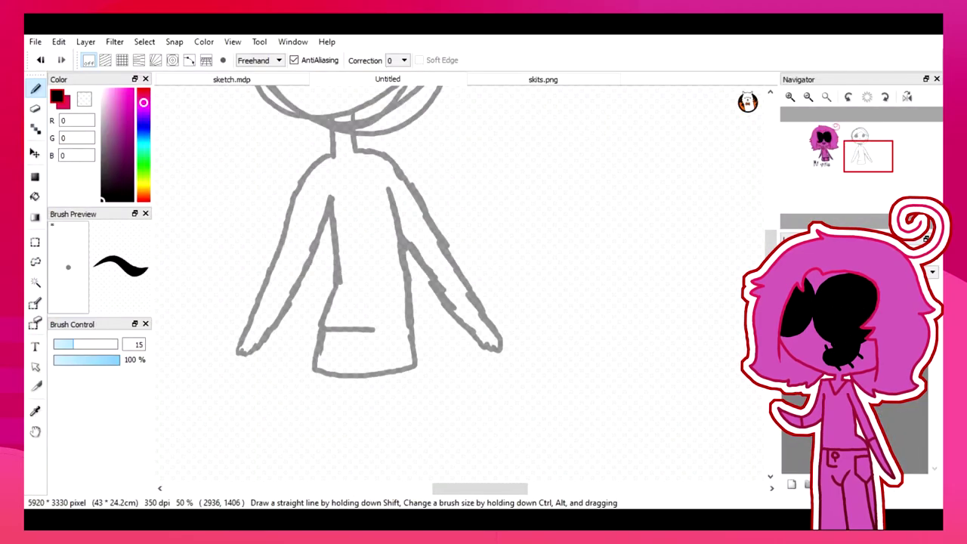
key(alt+Tab)
scroll(484, 303, up, 5)
scroll(484, 302, up, 2)
key(alt+Tab)
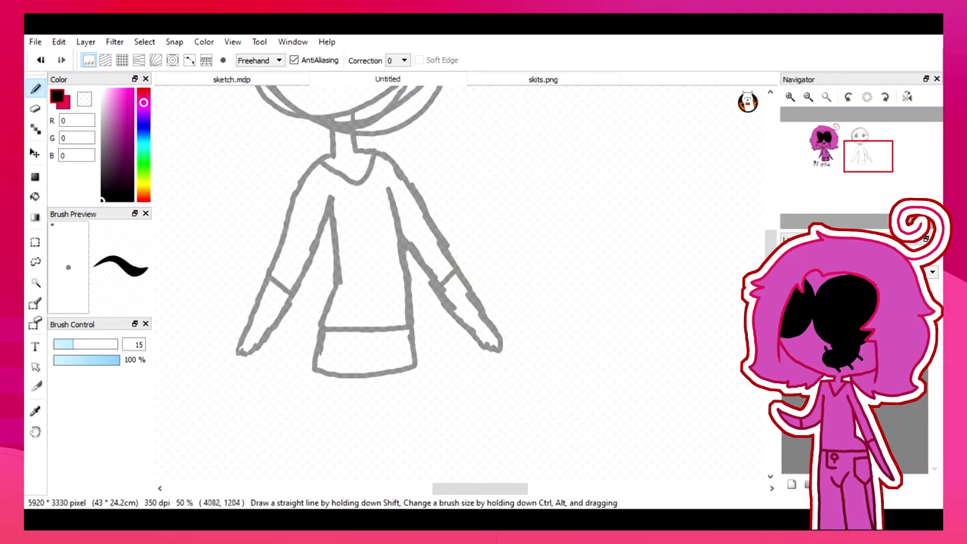
- Sketch a hair outline with jagged ends around the round head, consulting the Adventure Time image results partway through
scroll(460, 284, up, 5)
scroll(459, 284, down, 2)
scroll(460, 283, up, 3)
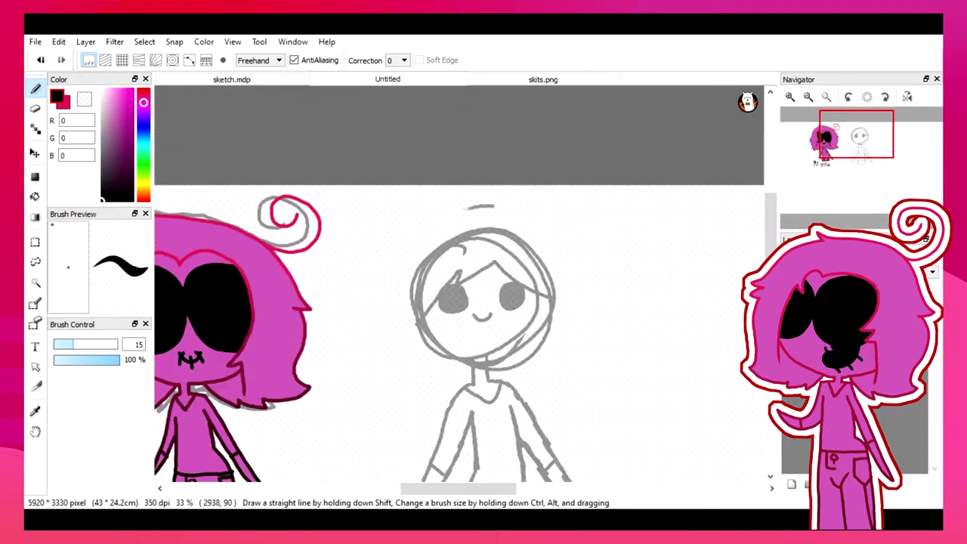
scroll(459, 284, down, 2)
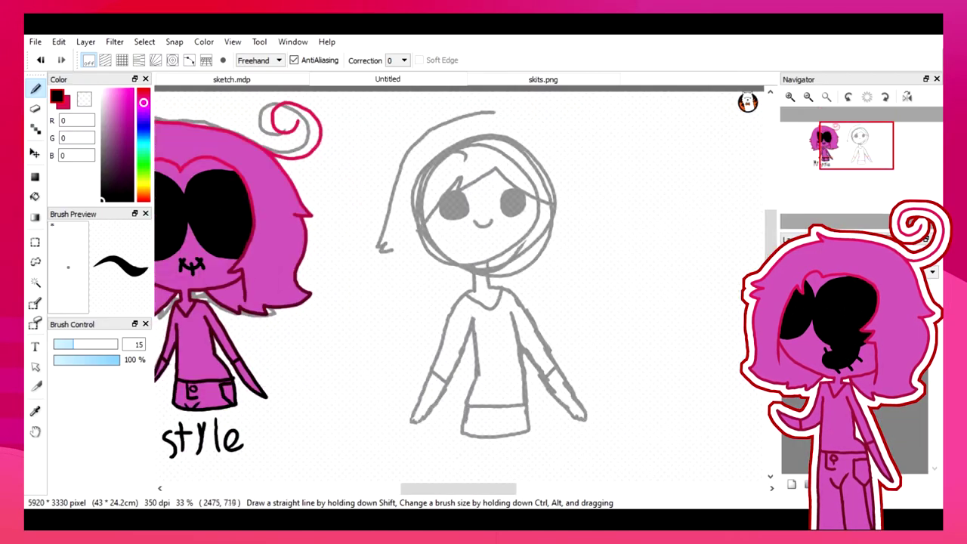
key(alt+Tab)
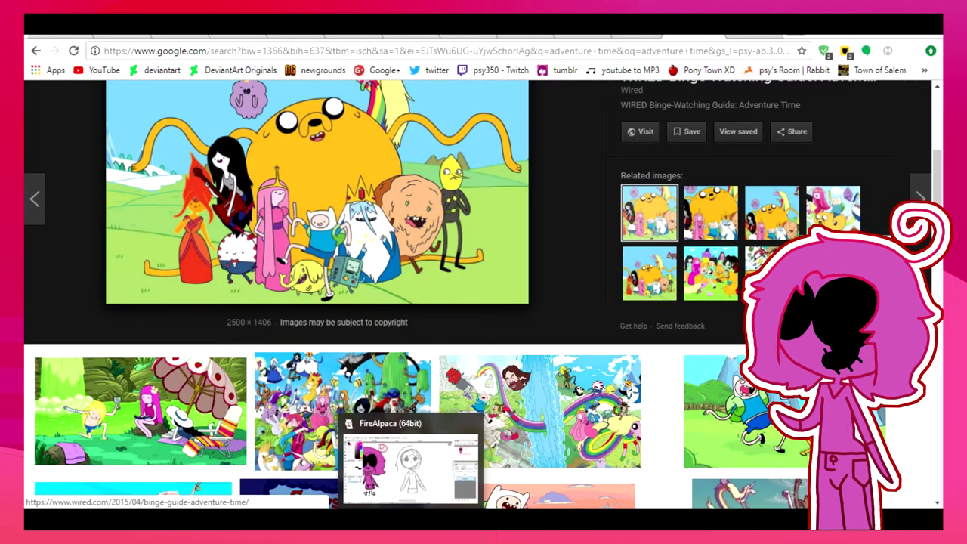
scroll(483, 302, up, 2)
key(alt+Tab)
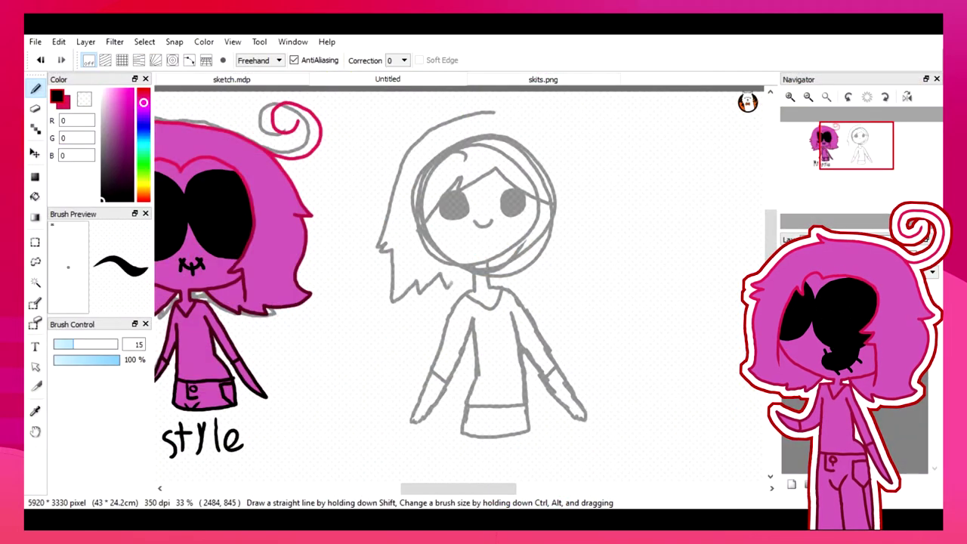
drag(540, 274, 532, 296)
mouse_move(495, 113)
mouse_down()
mouse_move(517, 118)
mouse_move(559, 157)
mouse_move(579, 186)
mouse_move(498, 112)
mouse_move(553, 155)
mouse_move(570, 202)
mouse_up()
key(ctrl+z)
- Ink the fringe, face outline, neck and smile in black over the sketch, and fill both oval eyes with black
scroll(484, 219, down, 2)
scroll(484, 219, up, 4)
mouse_move(453, 161)
mouse_down()
mouse_move(463, 181)
mouse_move(564, 236)
mouse_move(391, 201)
mouse_move(326, 254)
mouse_up()
drag(327, 254, 299, 287)
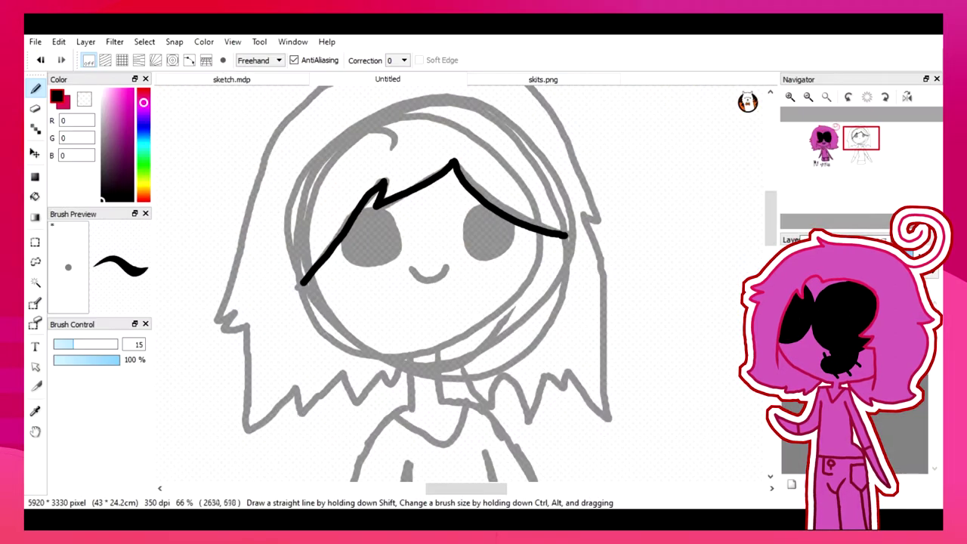
mouse_move(301, 285)
mouse_down()
mouse_move(325, 322)
mouse_move(405, 361)
mouse_move(411, 402)
mouse_move(442, 384)
mouse_move(440, 359)
mouse_move(488, 355)
mouse_move(565, 281)
mouse_up()
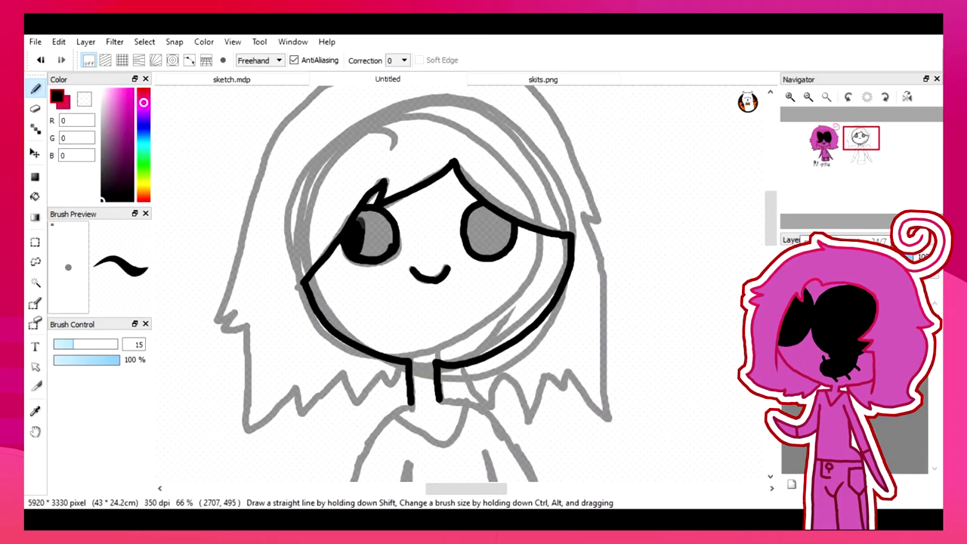
drag(361, 223, 386, 245)
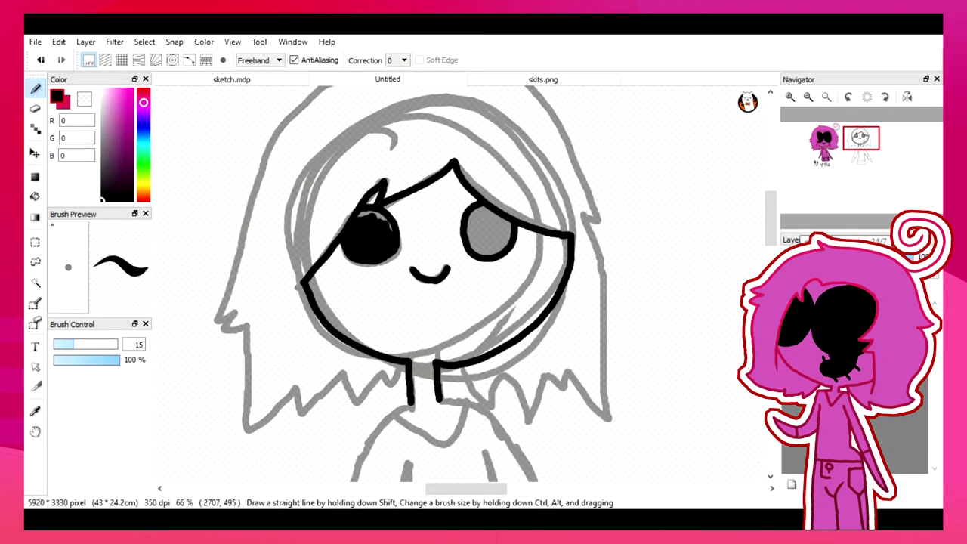
drag(474, 221, 489, 247)
- Ink the outer hair outline in black, from the crown down both sides to the jagged ends
scroll(462, 276, down, 1)
drag(406, 113, 430, 108)
drag(286, 314, 296, 348)
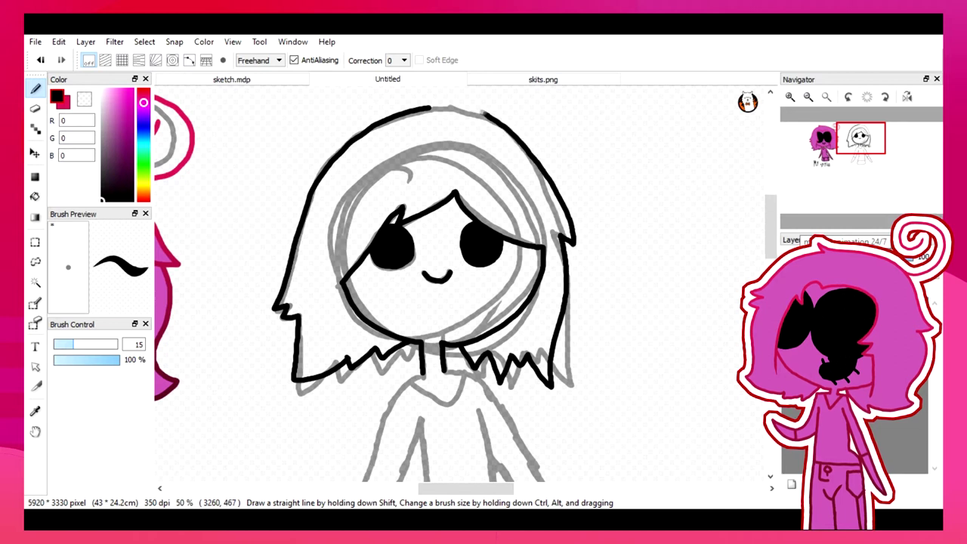
- Ink both arms and the torso with its curved hem in black, redoing the first torso lines
scroll(462, 284, down, 3)
mouse_move(420, 190)
mouse_down()
mouse_move(376, 232)
mouse_move(324, 386)
mouse_move(369, 351)
mouse_move(421, 240)
mouse_up()
mouse_move(387, 373)
mouse_down()
mouse_move(384, 408)
mouse_move(487, 409)
mouse_up()
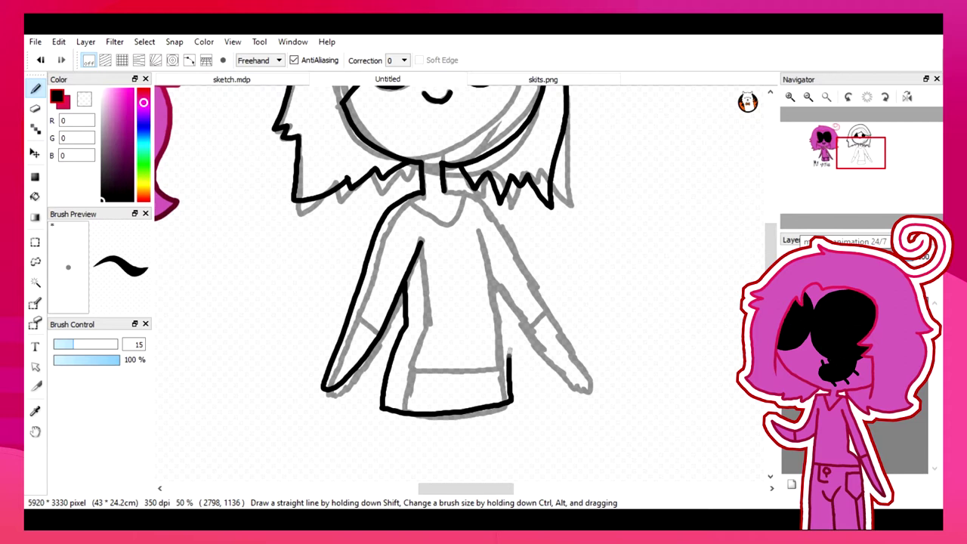
key(ctrl+z)
key(ctrl+z)
drag(402, 282, 402, 337)
mouse_move(512, 357)
mouse_down()
mouse_move(479, 228)
mouse_move(581, 390)
mouse_move(502, 292)
mouse_up()
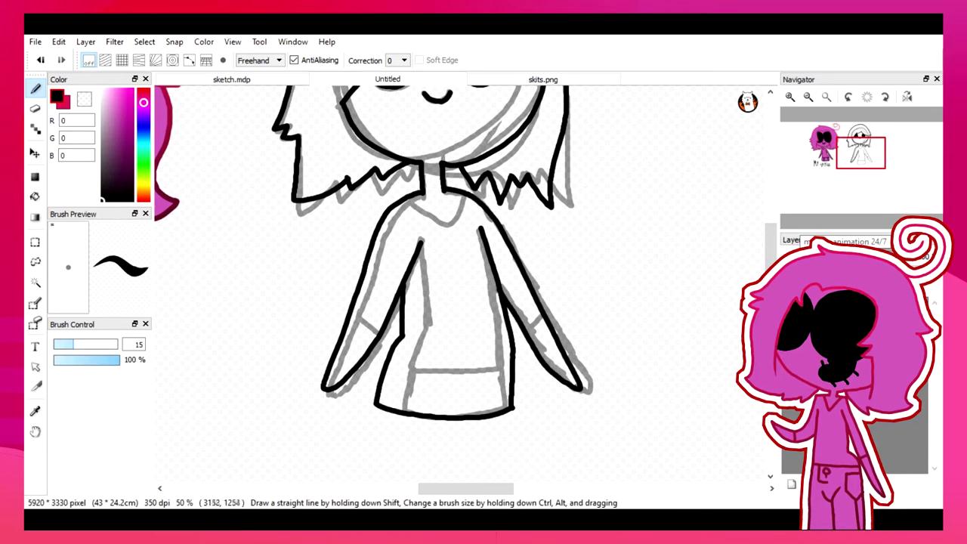
- Ink the sleeve cuffs, neckline and waistband in black, and hide the grey sketch
drag(353, 316, 380, 330)
mouse_move(414, 198)
mouse_down()
mouse_move(446, 224)
mouse_move(462, 195)
mouse_up()
drag(391, 373, 509, 367)
key(ctrl+minus)
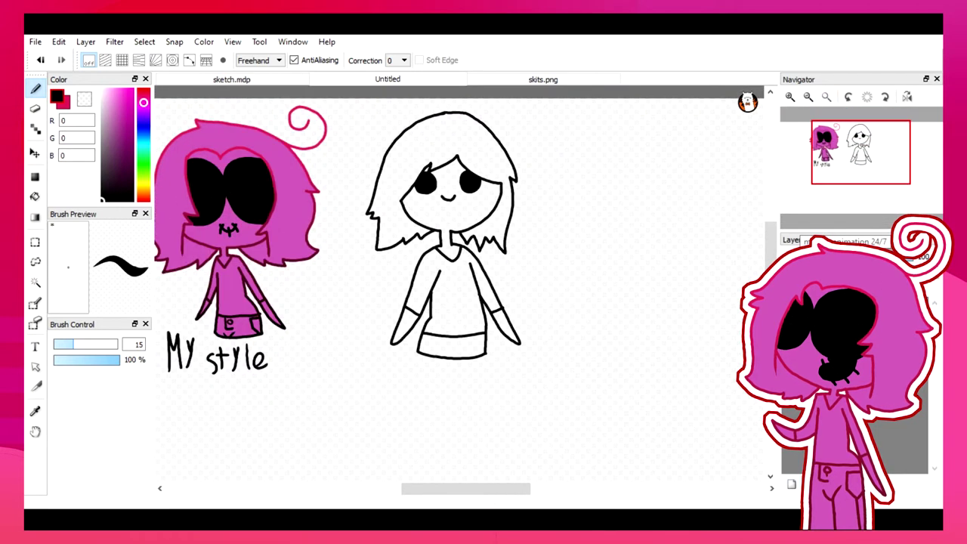
- Sample the pink (R 204, G 98, B 180) from the finished character's hair and fill the new character's hair with it
click(35, 410)
click(178, 181)
click(35, 196)
click(488, 158)
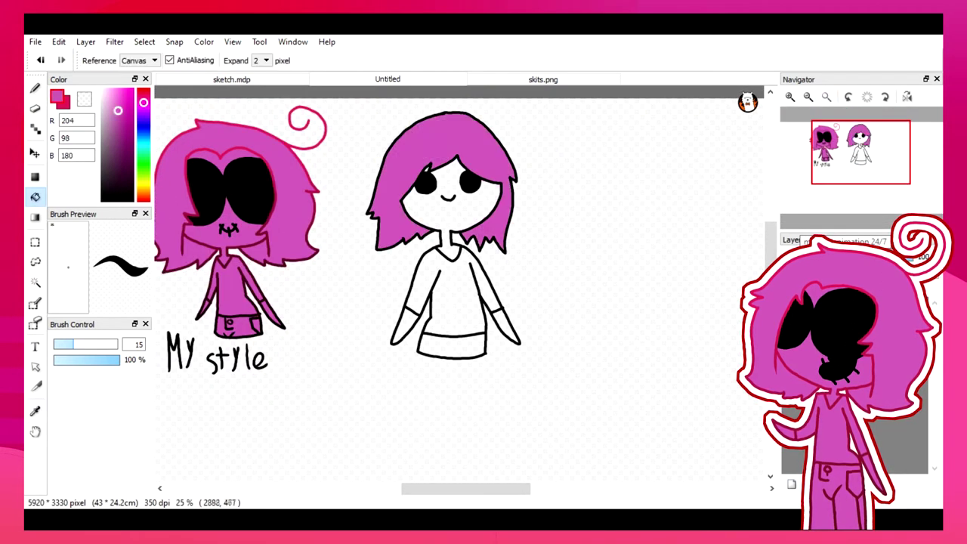
- Fill the new character's face, torso and arms with the same pink, and colour the small white gap in the fringe
click(446, 189)
click(453, 302)
click(406, 327)
click(506, 326)
key(ctrl+plus)
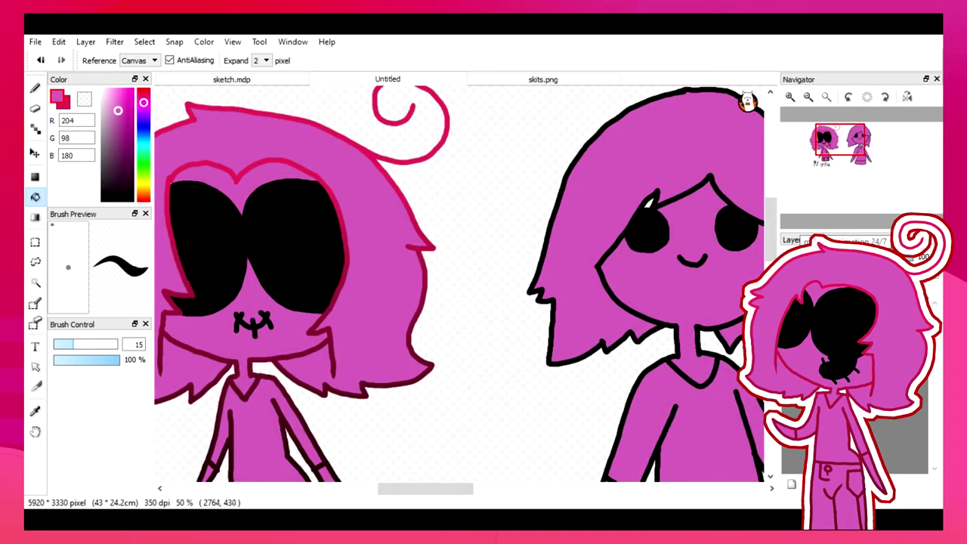
key(b)
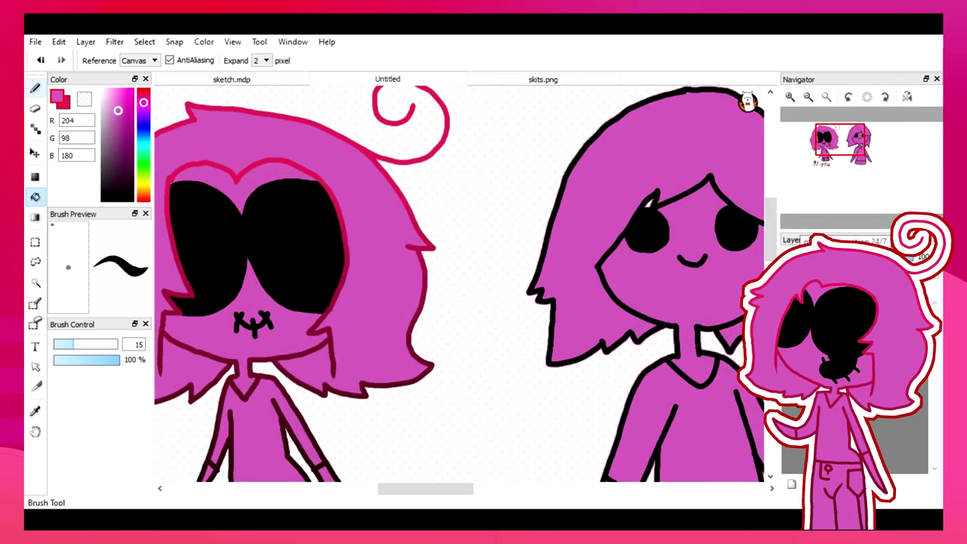
- Set the brush colour to black and handwrite the label "adventure time" beneath the new character
key(ctrl+minus)
key(ctrl+minus)
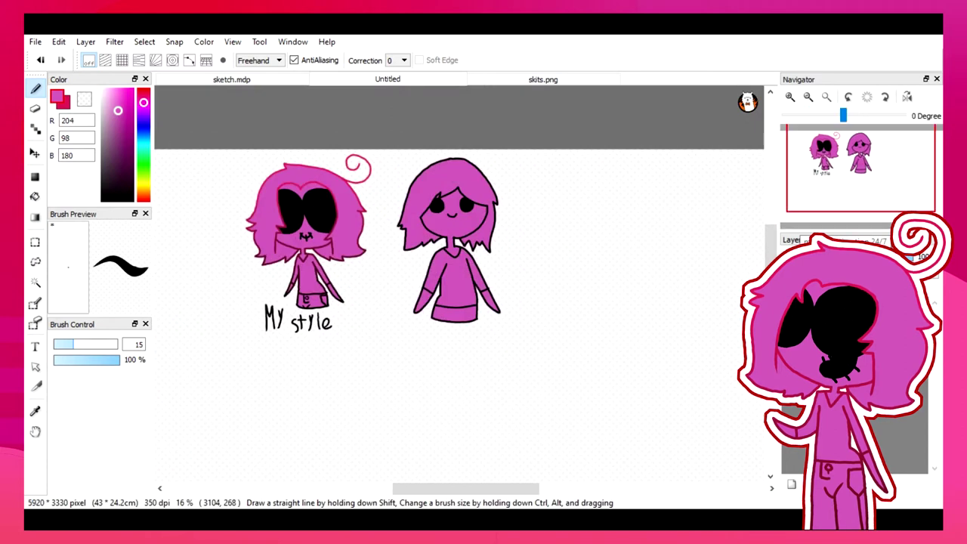
key(ctrl+plus)
key(x)
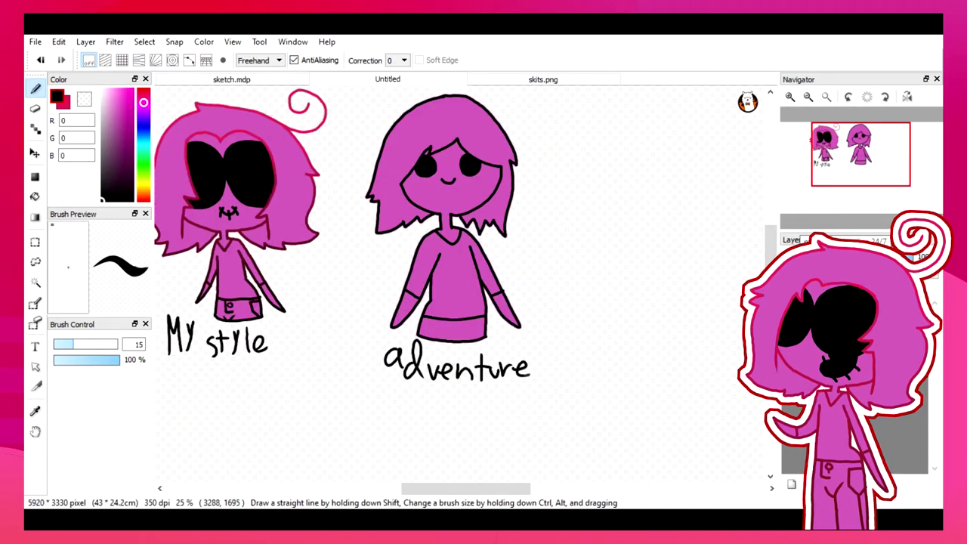
drag(436, 402, 452, 417)
drag(454, 408, 464, 415)
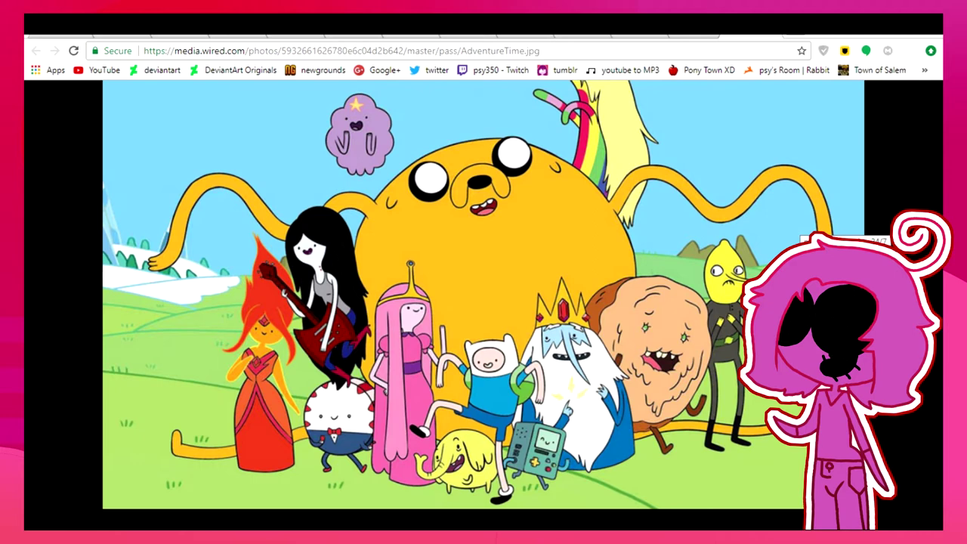
- Search Google Images for "regular show"
key(ctrl+Tab)
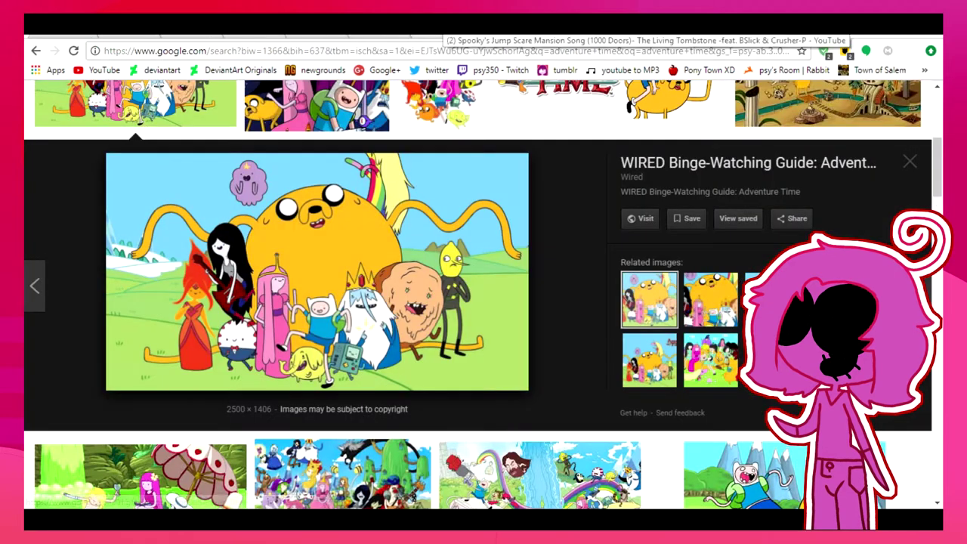
key(ctrl+Tab)
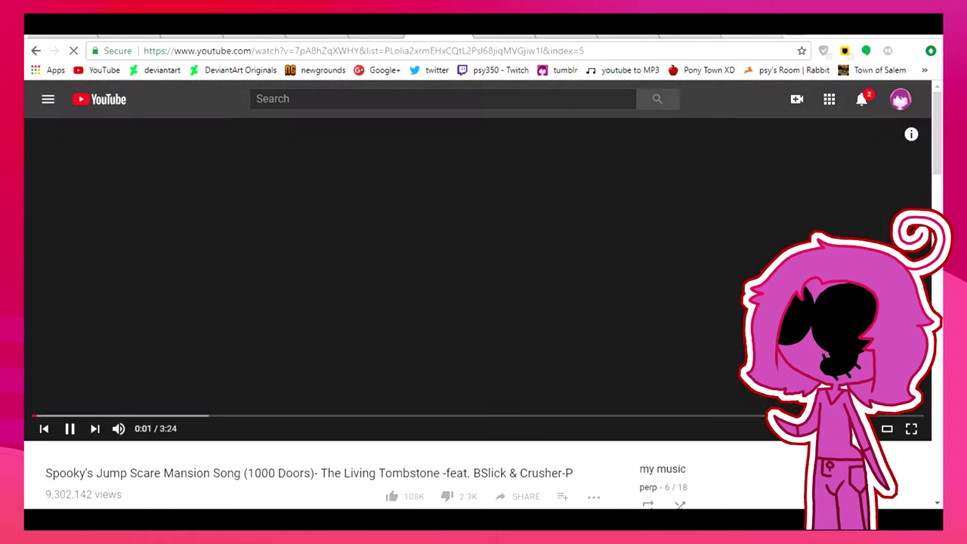
key(ctrl+shift+Tab)
key(ctrl+a)
text(reg)
key(Down)
key(Return)
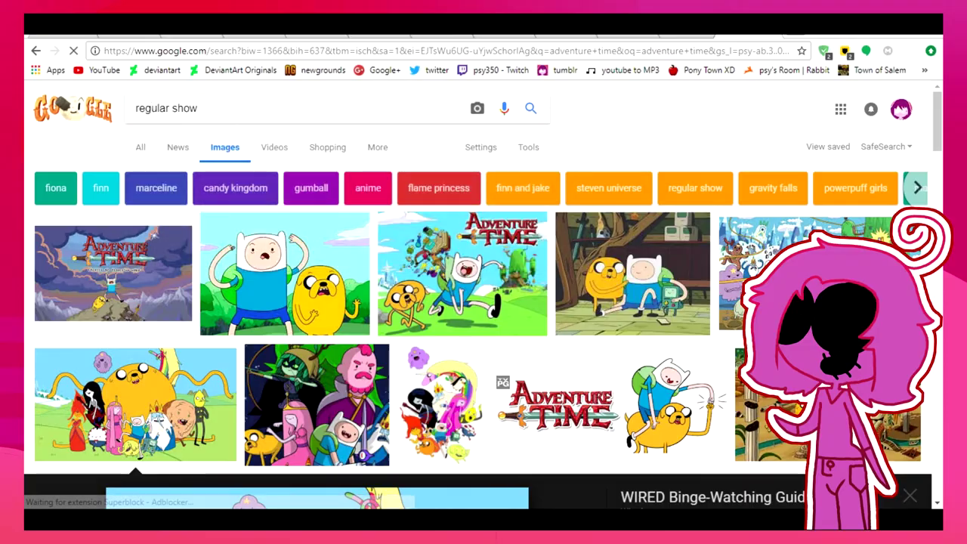
- Browse the image results for a style reference and open the Art of Regular Show cover
scroll(473, 294, down, 7)
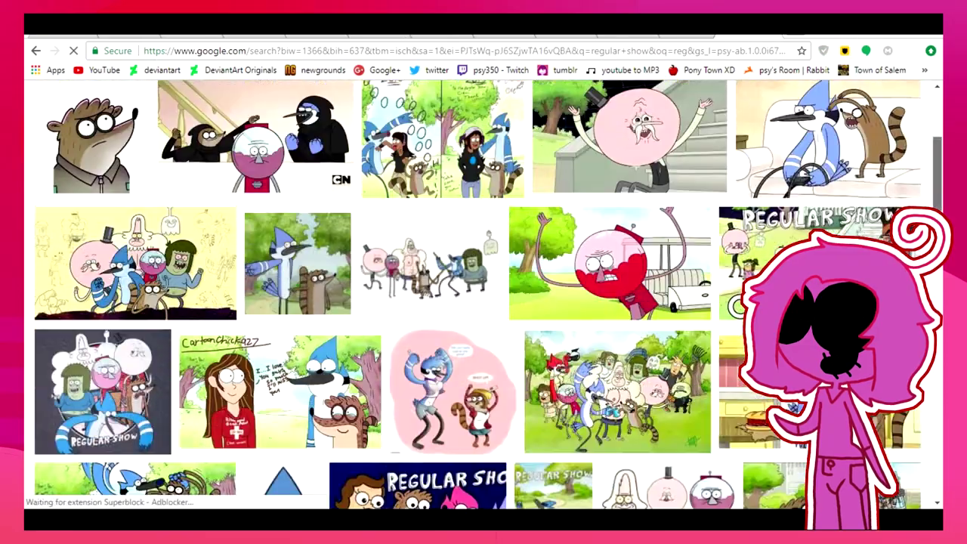
scroll(473, 294, down, 3)
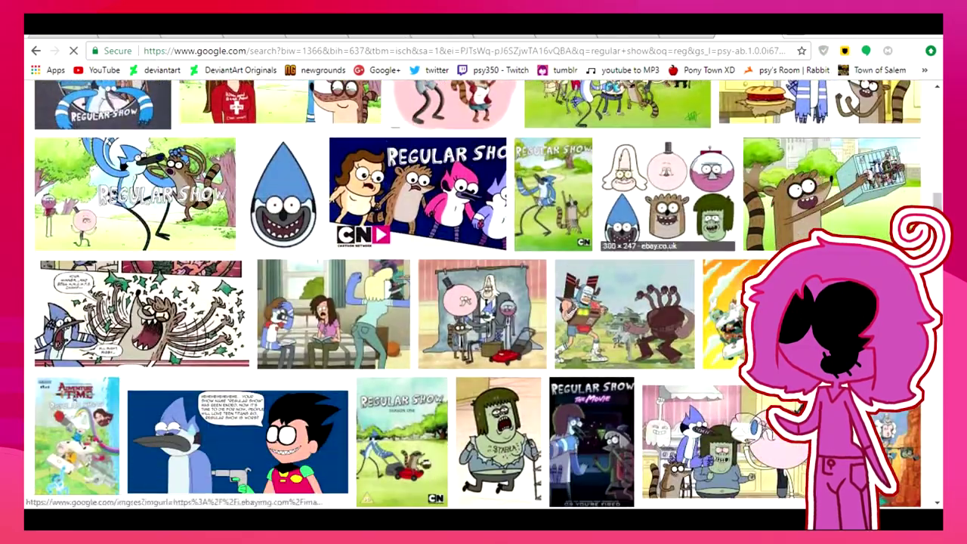
scroll(473, 295, down, 4)
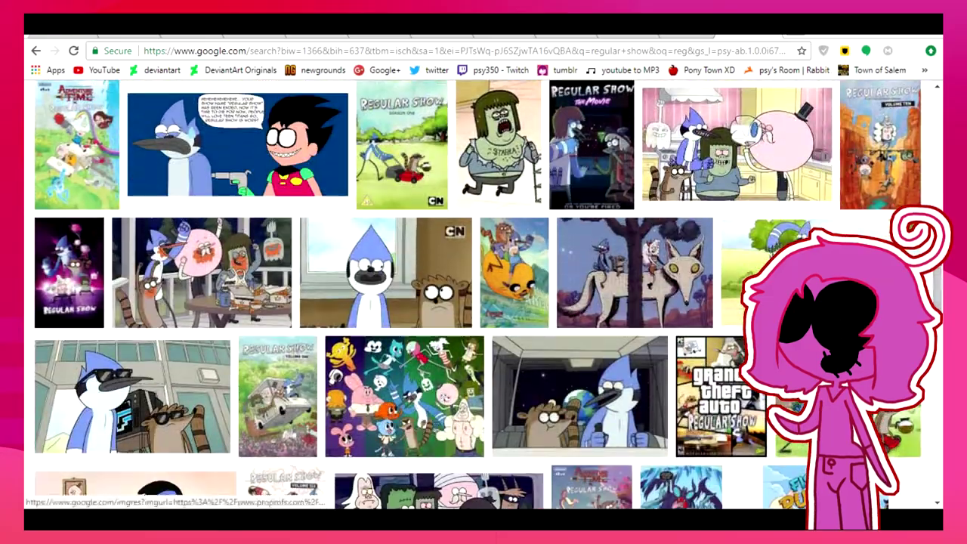
scroll(473, 295, up, 6)
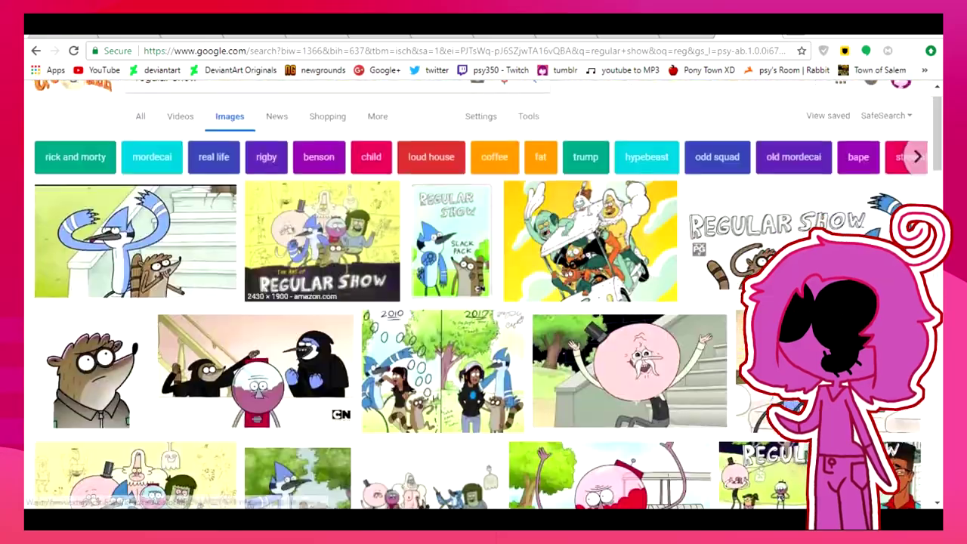
click(322, 476)
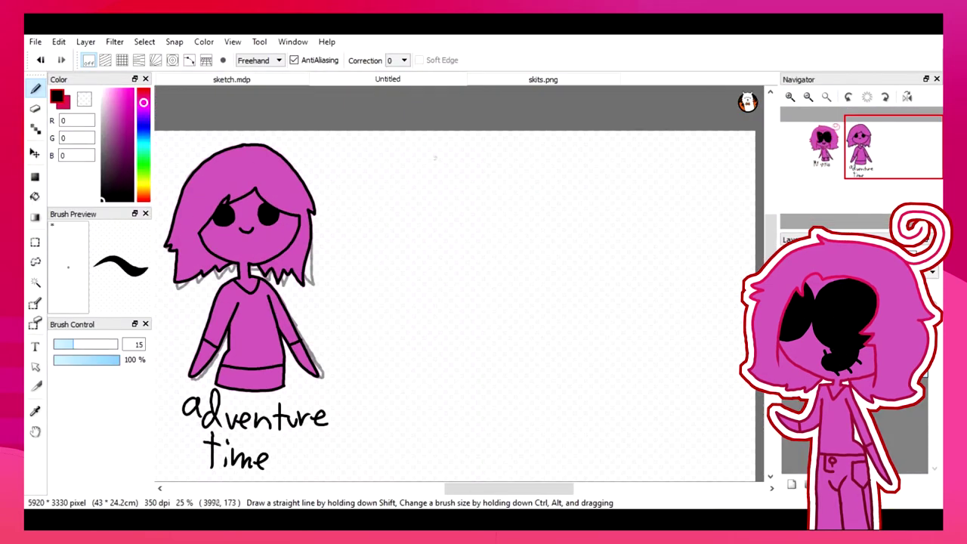
- Try sketching a Regular Show version in grey beside the Adventure Time character: round head, button eyes, stitched mouth, fringe and narrow torso
drag(423, 257, 453, 162)
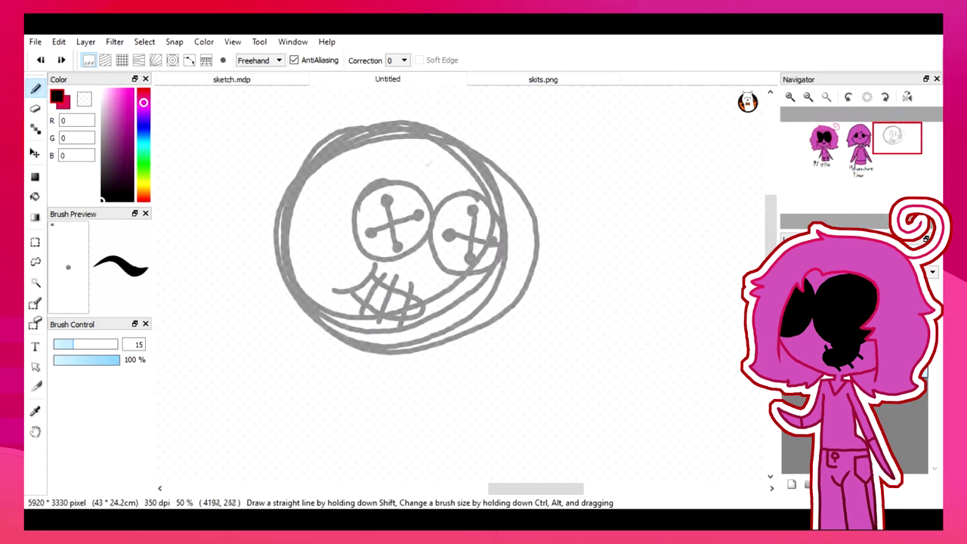
drag(375, 100, 410, 94)
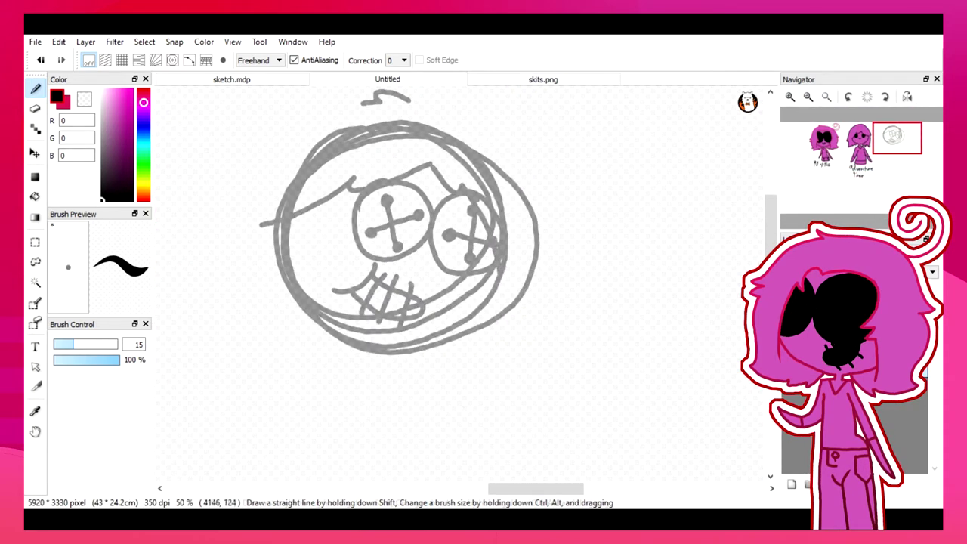
key(alt+Tab)
scroll(389, 242, down, 2)
mouse_move(389, 240)
mouse_down()
mouse_move(382, 306)
mouse_move(421, 370)
mouse_up()
drag(381, 346, 383, 370)
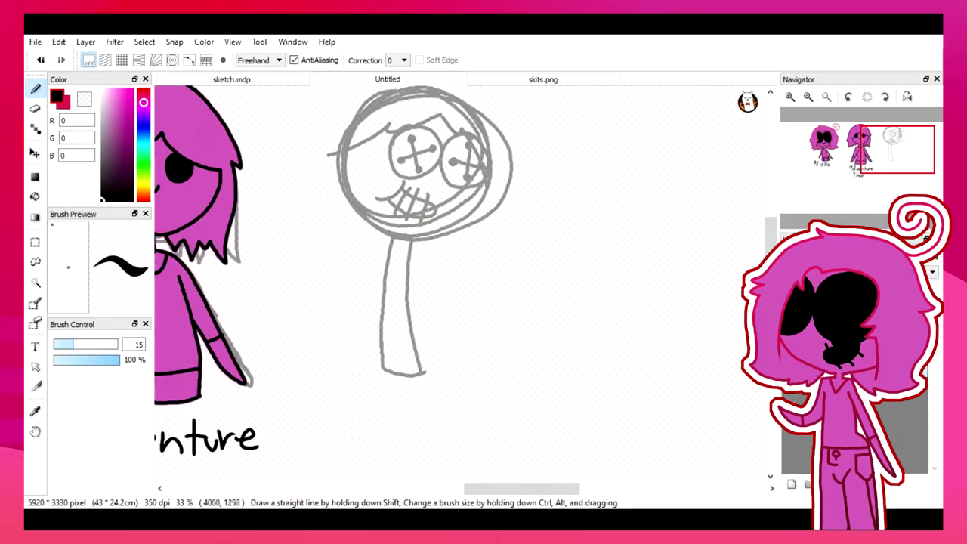
- Try adding a waistband, pocket and two thin arms to the sketch, checking the Regular Show images for reference
key(alt+Tab)
scroll(483, 295, down, 15)
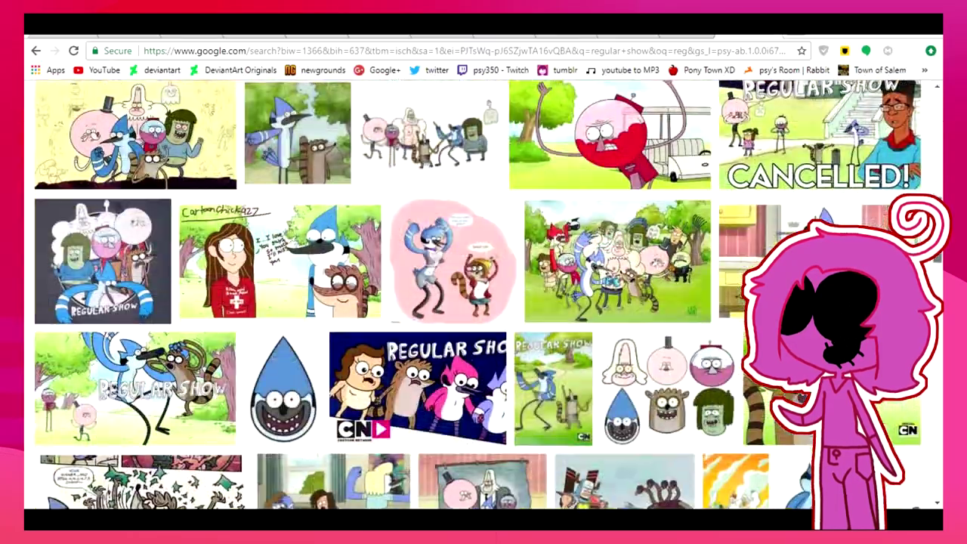
key(alt+Tab)
drag(381, 341, 419, 343)
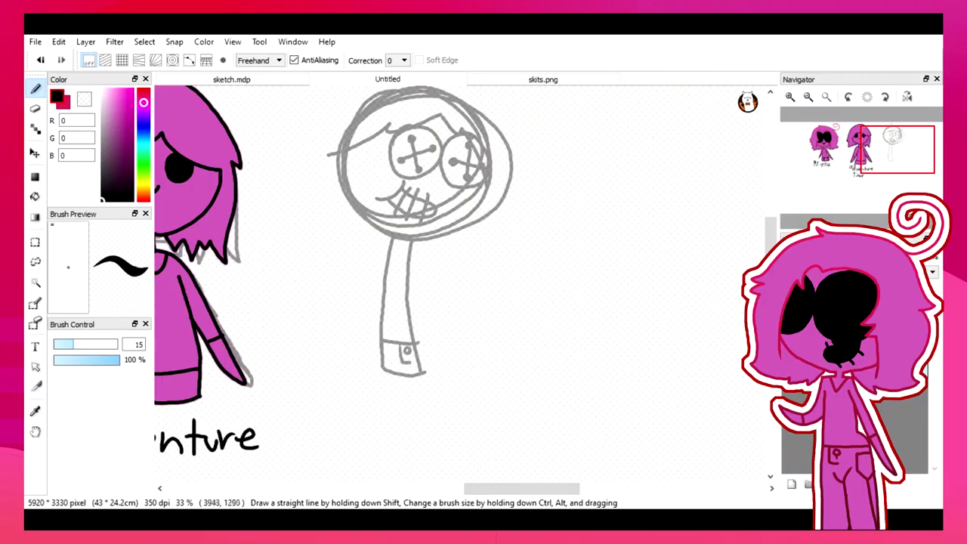
key(alt+Tab)
scroll(483, 295, down, 5)
scroll(483, 295, down, 5)
key(alt+Tab)
drag(388, 240, 354, 305)
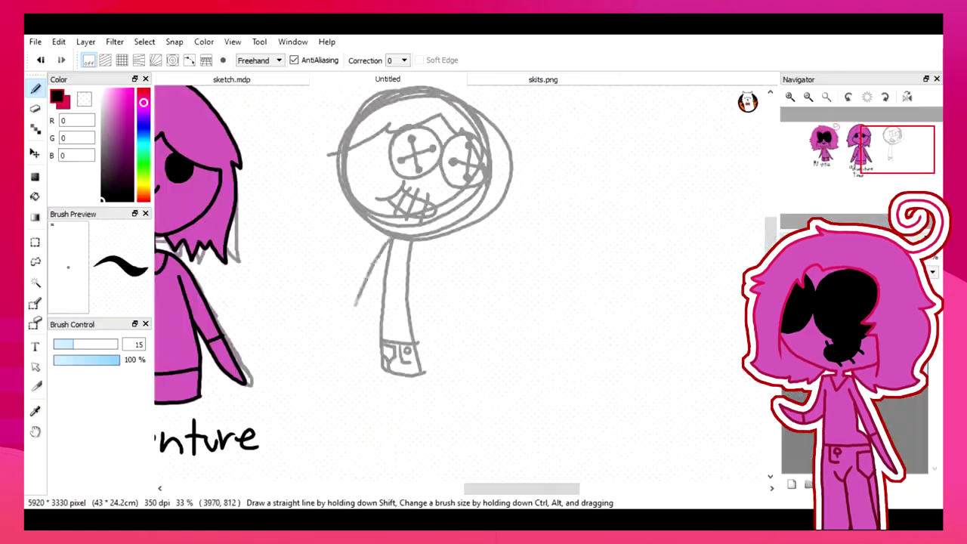
drag(367, 341, 380, 275)
drag(413, 243, 434, 349)
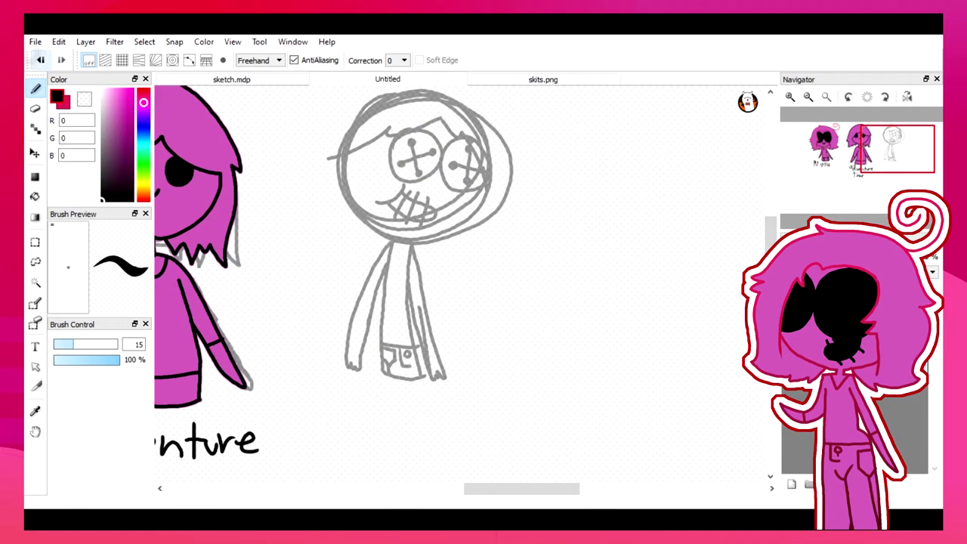
- Undo the entire Regular Show sketch, from the arms and torso through the head
key(ctrl+z)
key(ctrl+z)
key(ctrl+z)
key(ctrl+z)
key(ctrl+z)
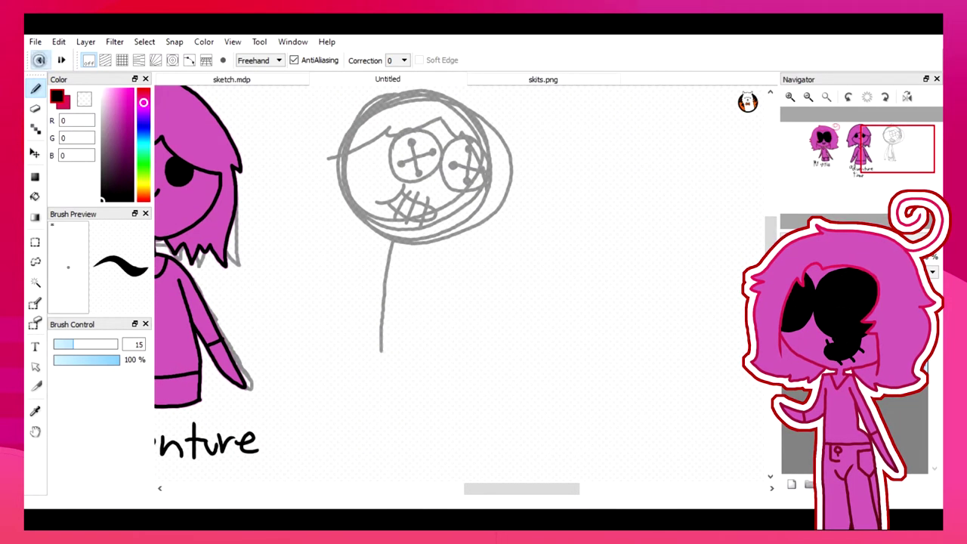
key(ctrl+z)
key(ctrl+z)
key(ctrl+z)
key(ctrl+z)
key(ctrl+z)
key(ctrl+z)
key(ctrl+z)
key(ctrl+z)
key(ctrl+z)
key(ctrl+z)
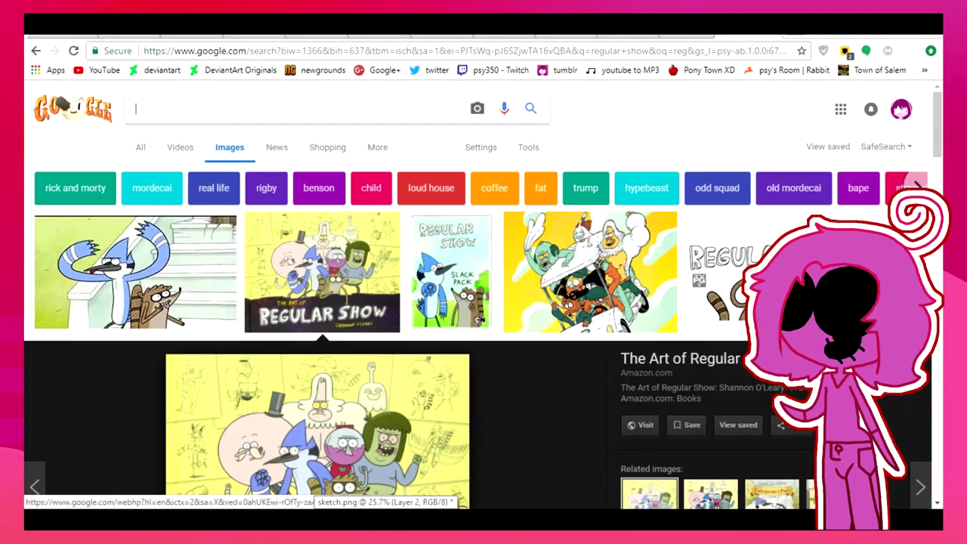
- Search Google Images for "gravity falls" and look through the results for a style reference
text(grav)
key(Down)
key(Return)
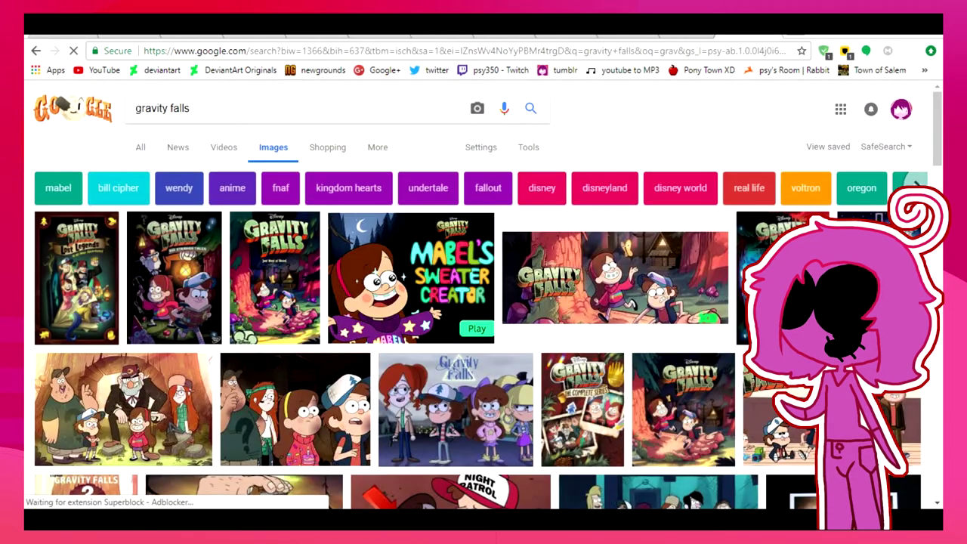
scroll(483, 303, down, 2)
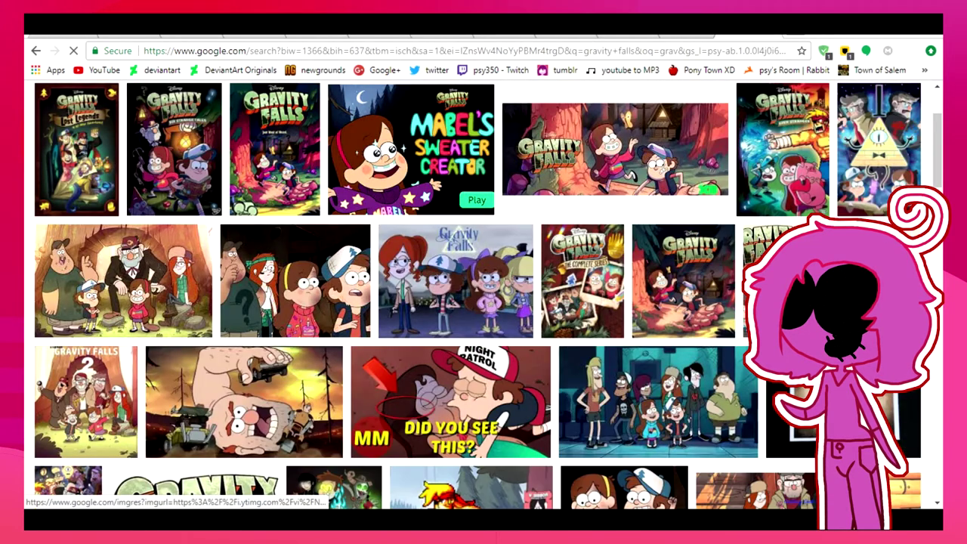
- Sketch a round head in grey beside the Adventure Time character, with two overlapping button eyes
mouse_move(412, 92)
mouse_down()
mouse_move(355, 174)
mouse_move(408, 98)
mouse_move(492, 147)
mouse_up()
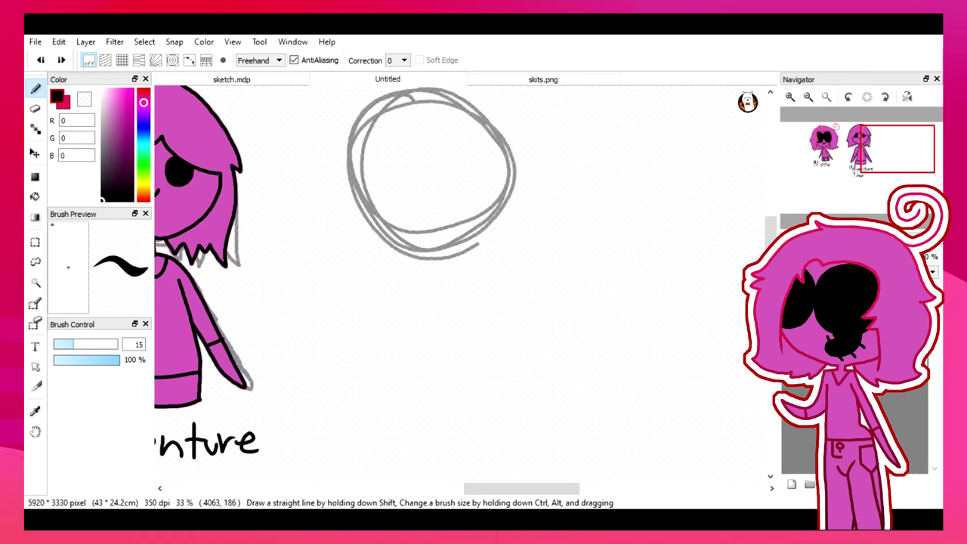
scroll(459, 287, up, 2)
drag(415, 220, 448, 328)
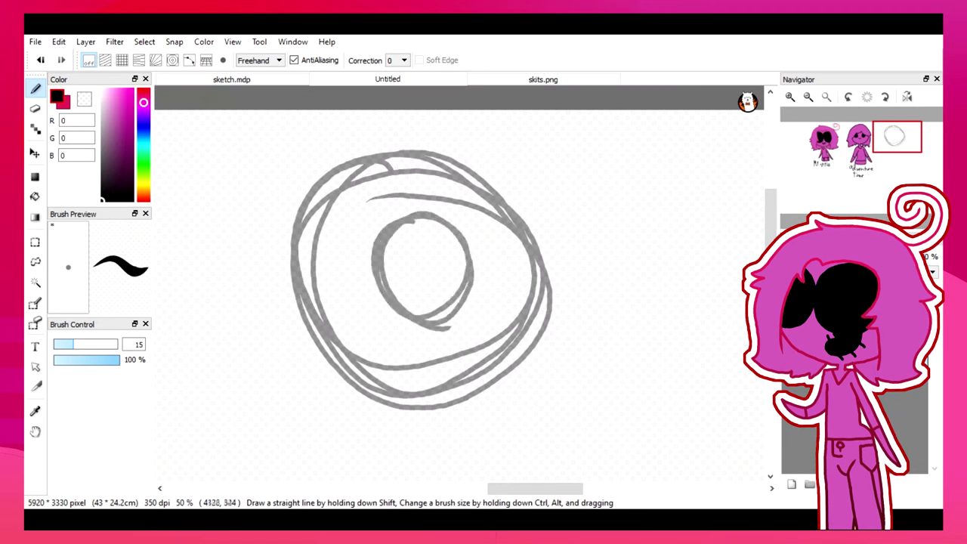
drag(483, 216, 457, 272)
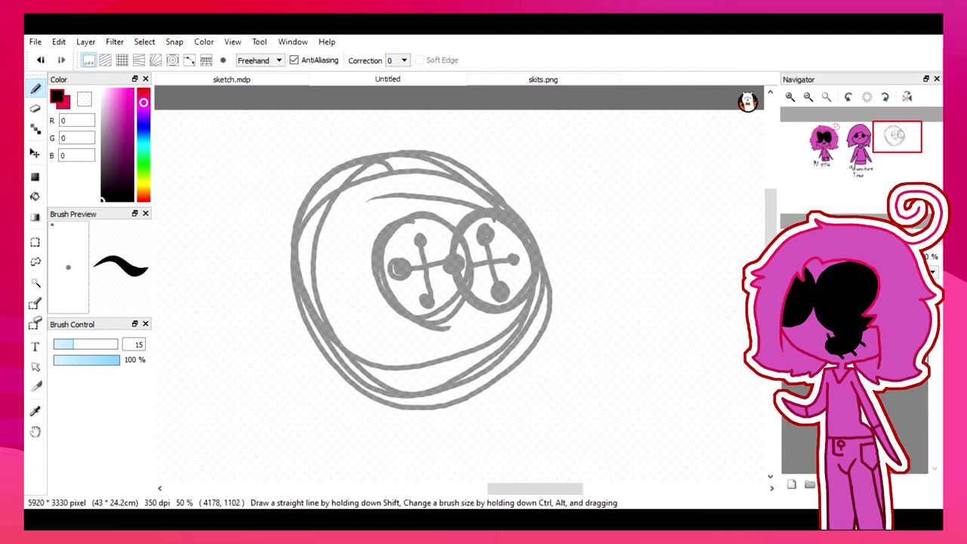
- Sketch the small stitched mouth, the stitched seam down the face, and the fringe and outer hair with scalloped ends
drag(385, 329, 427, 353)
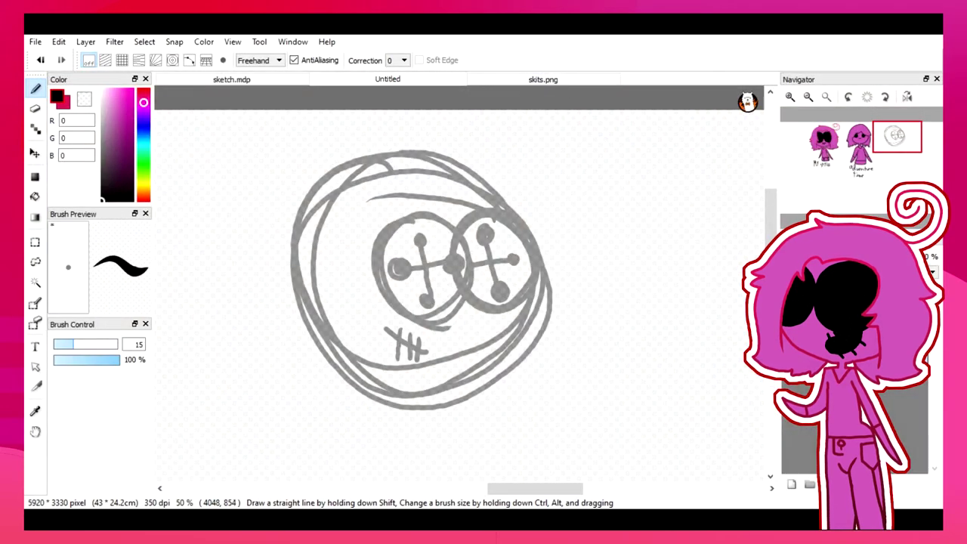
drag(374, 387, 341, 189)
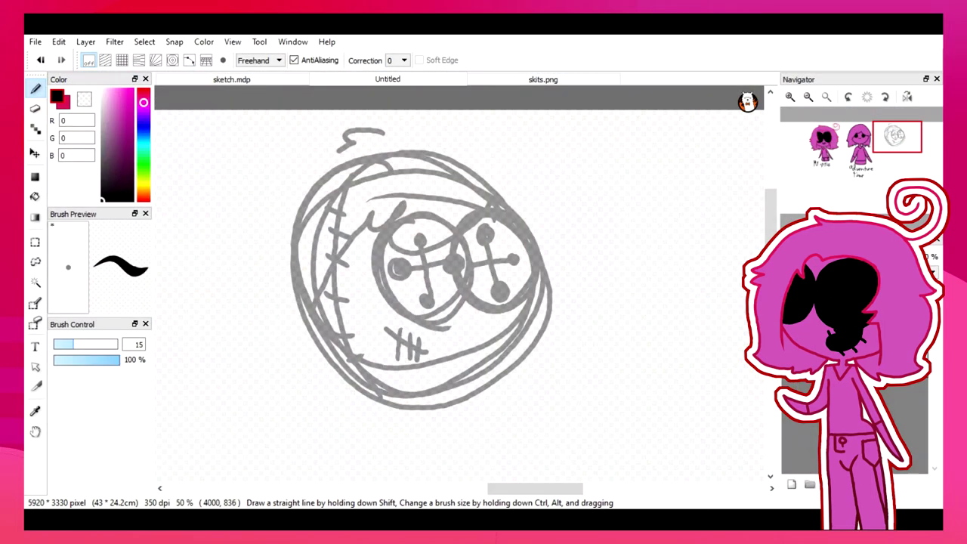
mouse_move(358, 399)
mouse_down()
mouse_move(228, 318)
mouse_move(346, 142)
mouse_move(528, 150)
mouse_move(567, 272)
mouse_move(528, 370)
mouse_move(517, 371)
mouse_up()
scroll(517, 371, down, 3)
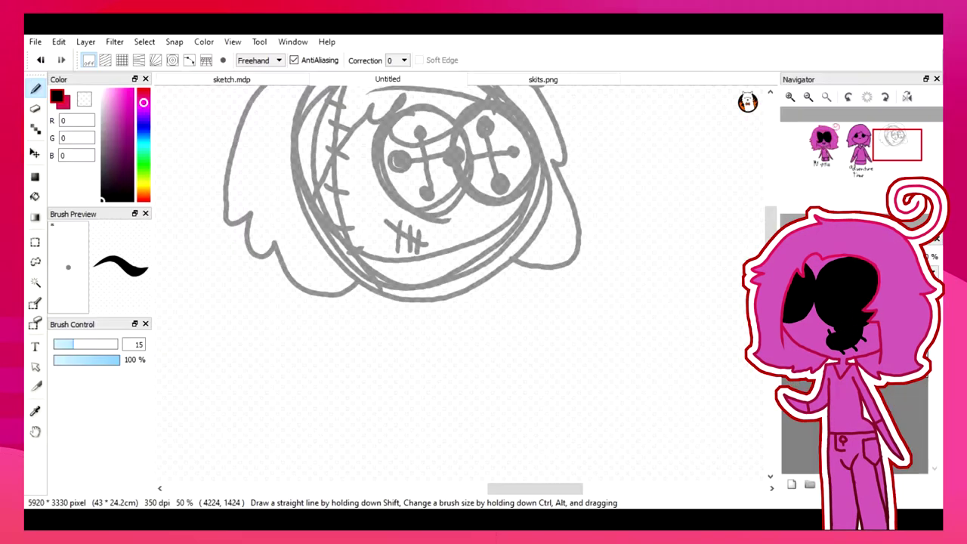
- Sketch a short thin neck and a slim body beneath the head, with two long arms ending in small fists
mouse_move(408, 292)
mouse_down()
mouse_move(409, 316)
mouse_move(421, 322)
mouse_up()
scroll(424, 303, down, 2)
scroll(423, 302, up, 1)
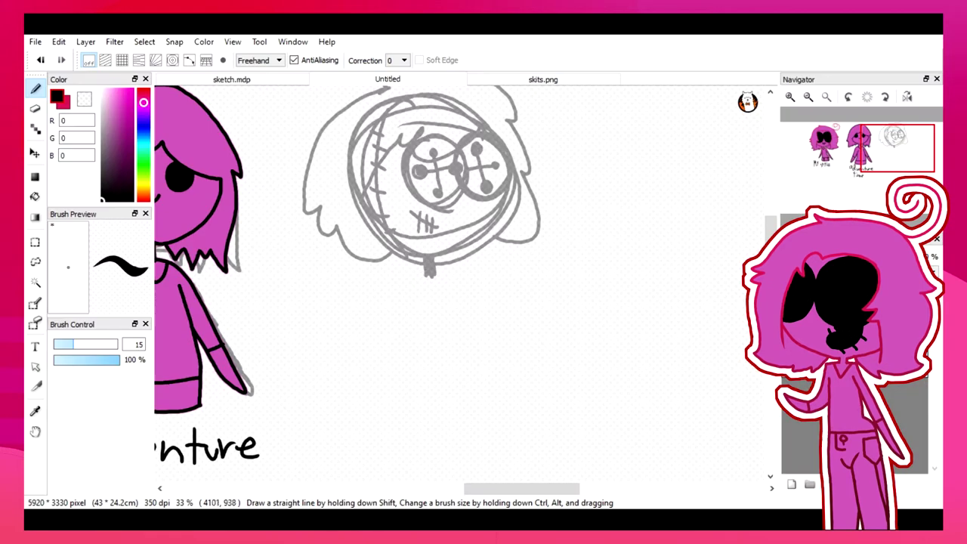
mouse_move(405, 332)
mouse_down()
mouse_move(399, 427)
mouse_move(421, 292)
mouse_up()
scroll(423, 303, down, 2)
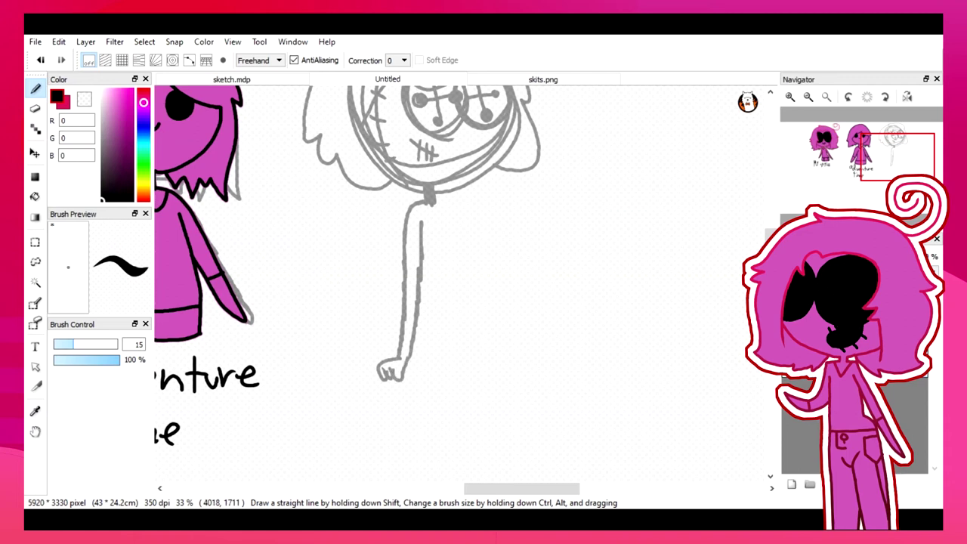
drag(442, 213, 465, 372)
drag(436, 201, 508, 354)
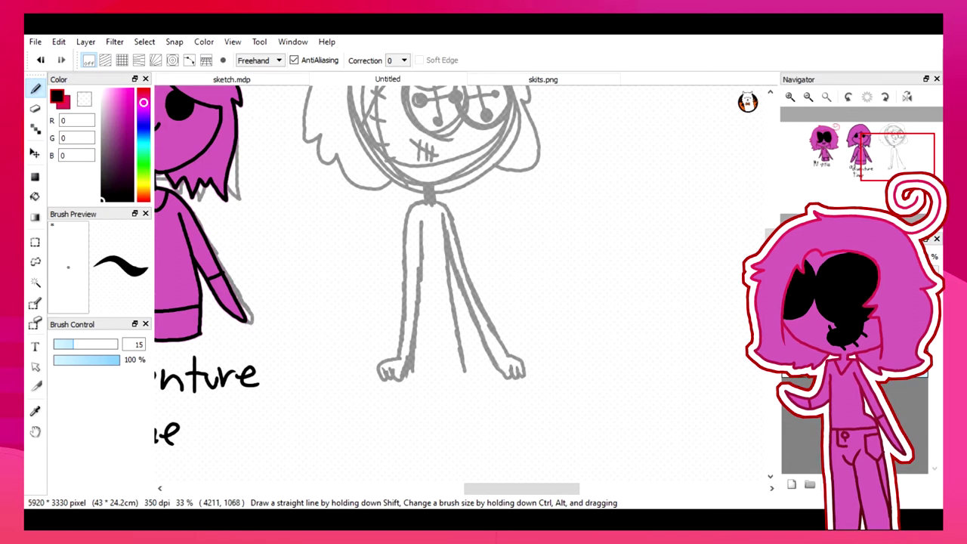
- Add the V-neckline, sleeve line and torso hem to the body sketch, with stitch marks on the neck, wrists and hem
drag(424, 206, 434, 205)
drag(406, 292, 417, 293)
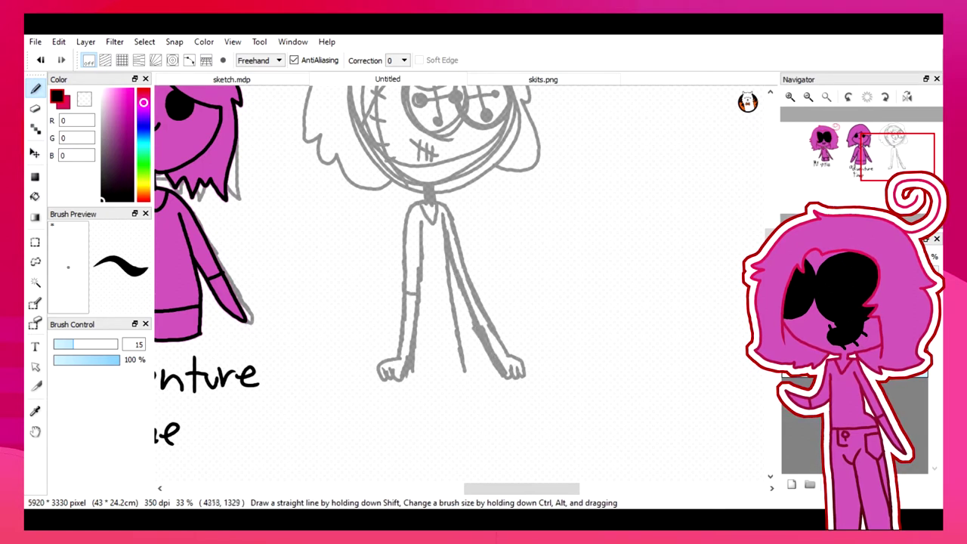
drag(429, 202, 430, 219)
scroll(453, 287, up, 1)
mouse_move(408, 417)
mouse_down()
mouse_move(465, 417)
mouse_move(461, 426)
mouse_up()
scroll(460, 423, up, 1)
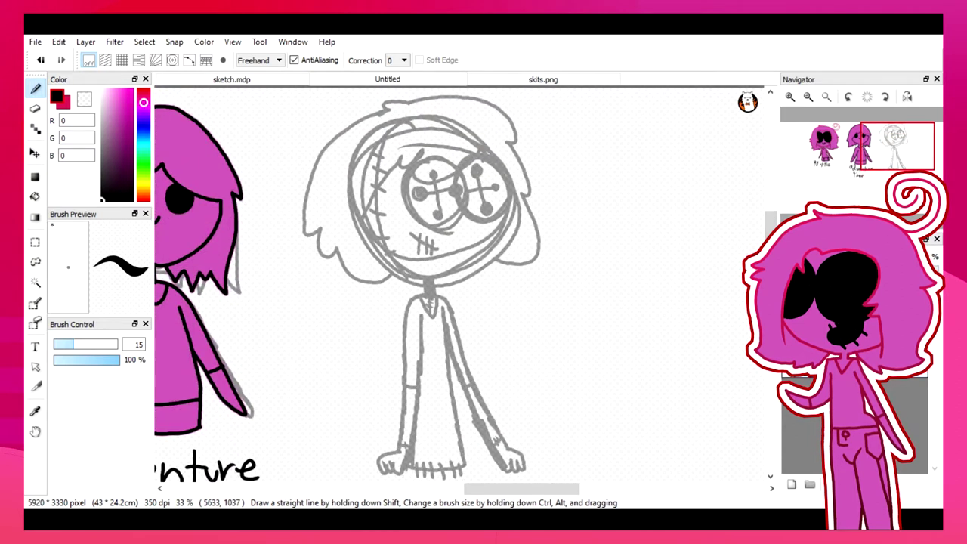
- Ink the fringe and the jaw below its longer end in black over the sketch, undoing the far jaw stroke
scroll(340, 121, up, 2)
drag(640, 181, 494, 235)
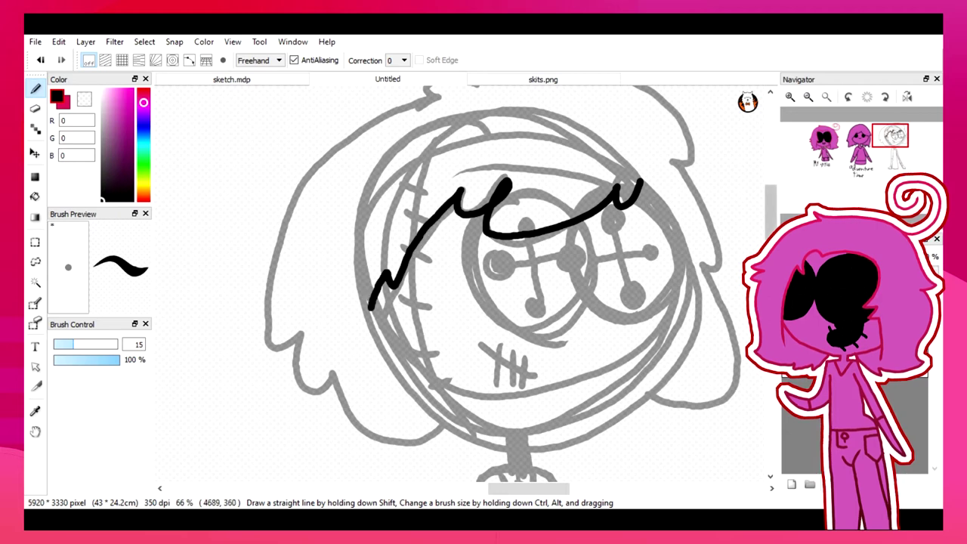
mouse_move(370, 311)
mouse_down()
mouse_move(403, 379)
mouse_move(495, 435)
mouse_up()
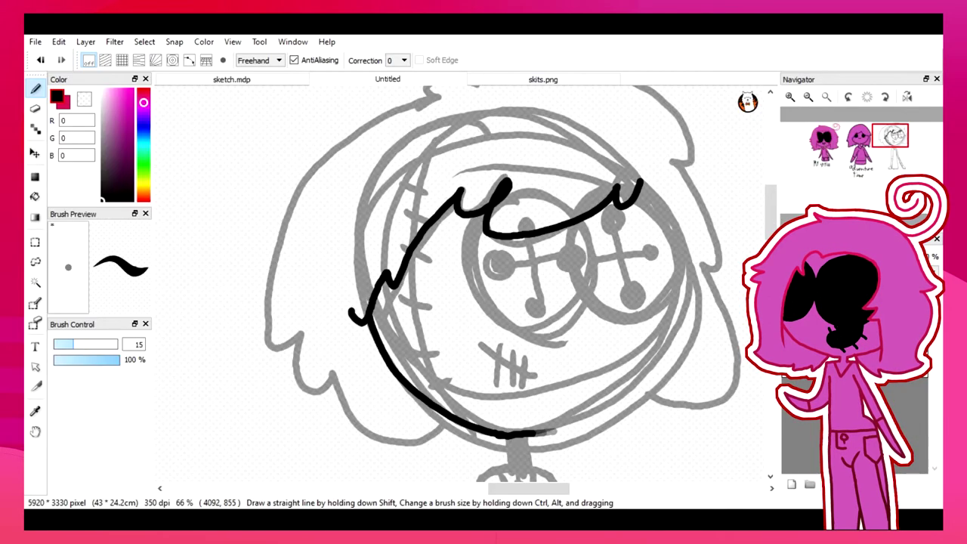
mouse_move(557, 434)
mouse_down()
mouse_move(646, 387)
mouse_move(671, 321)
mouse_move(675, 241)
mouse_move(642, 182)
mouse_up()
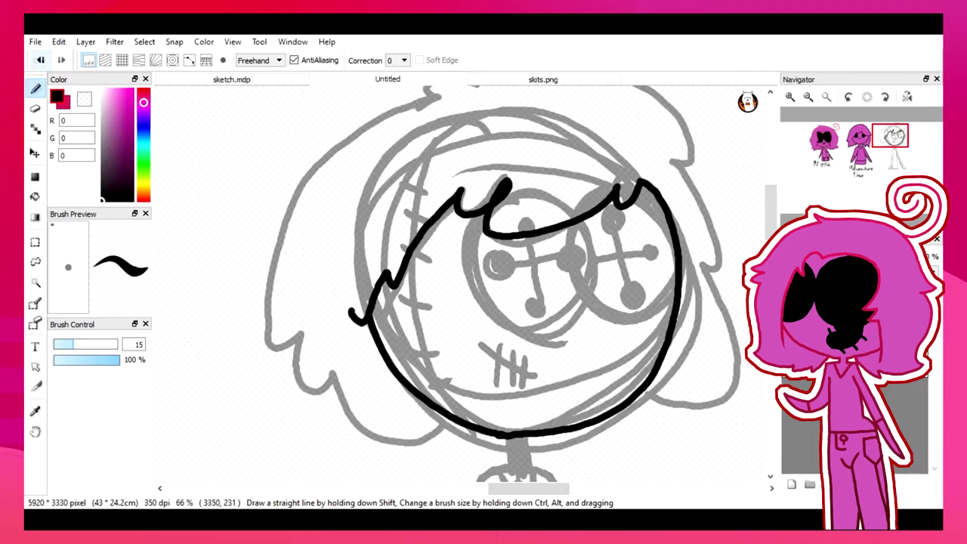
key(ctrl+z)
- Ink the outlines of both button eyes and complete the jaw line in black
mouse_move(478, 220)
mouse_down()
mouse_move(577, 306)
mouse_move(583, 222)
mouse_up()
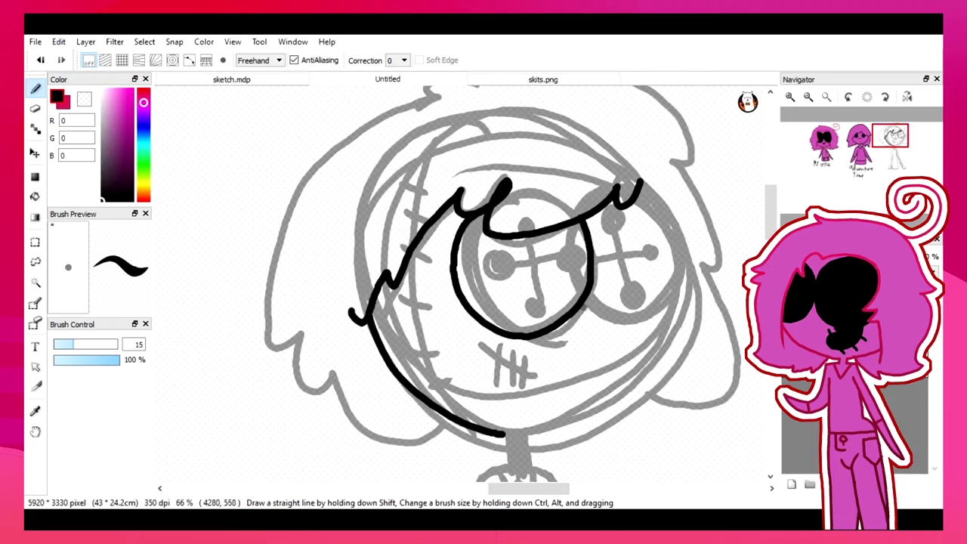
drag(582, 323, 682, 222)
mouse_move(692, 289)
mouse_down()
mouse_move(646, 373)
mouse_move(536, 431)
mouse_up()
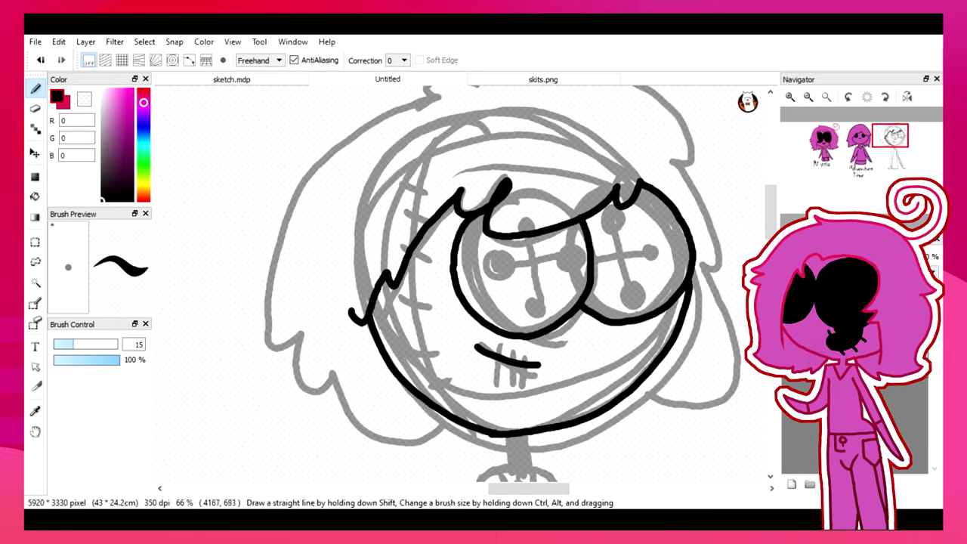
- Ink the cheek seam with its stitches, the mouth stitches, and the holes and crossed threads of both button eyes in black
drag(462, 418, 397, 316)
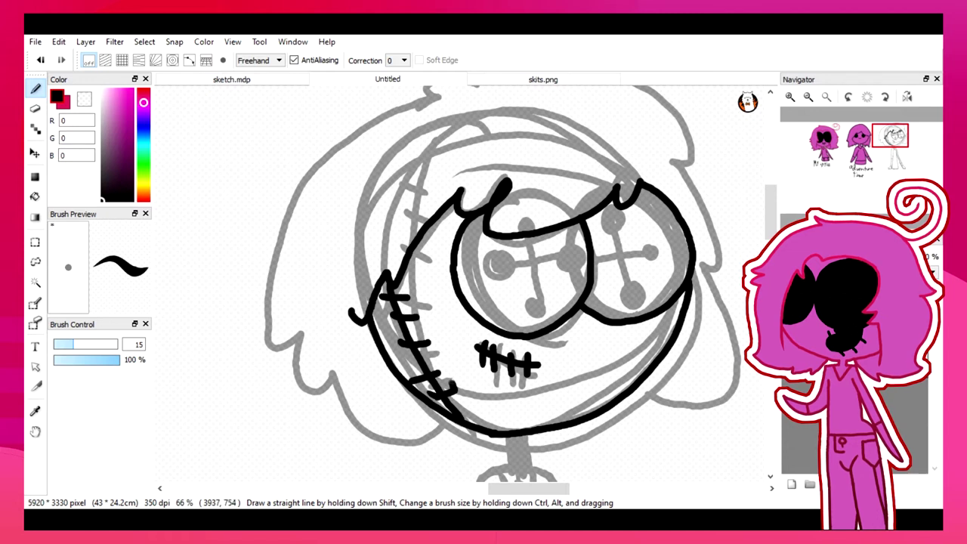
drag(571, 240, 571, 263)
drag(478, 256, 481, 275)
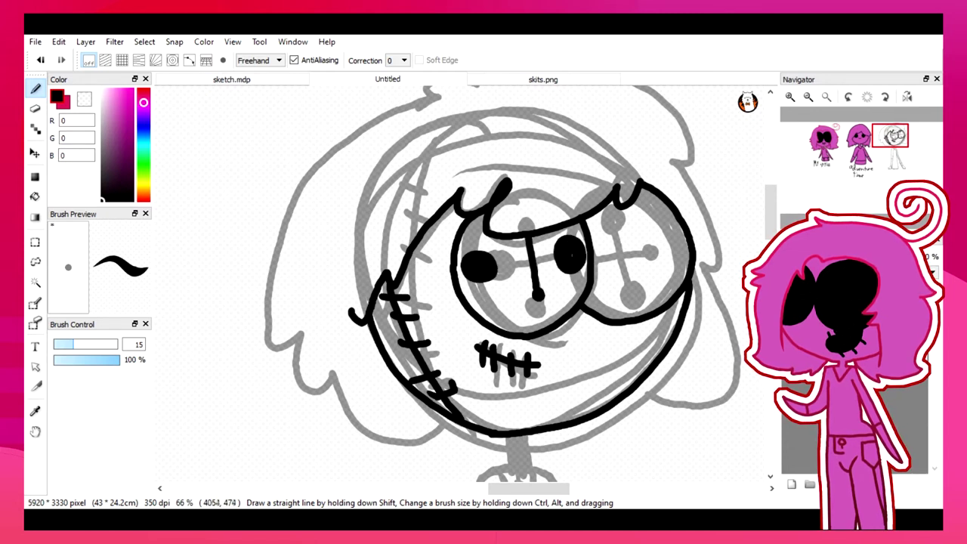
drag(623, 286, 637, 300)
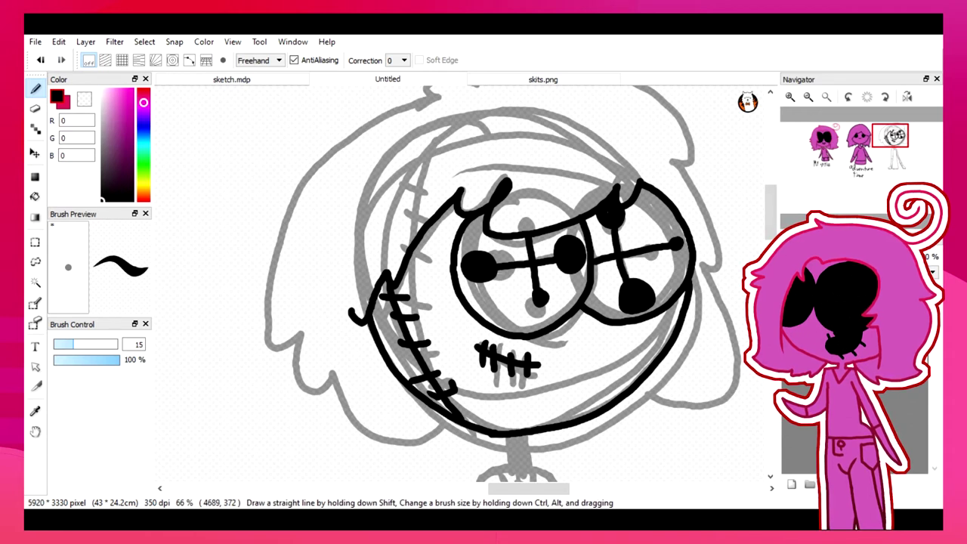
- Ink the hair's jagged outer outline in black, over the crown and down both sides of the head
scroll(484, 287, down, 3)
mouse_move(450, 317)
mouse_down()
mouse_move(388, 346)
mouse_move(296, 264)
mouse_up()
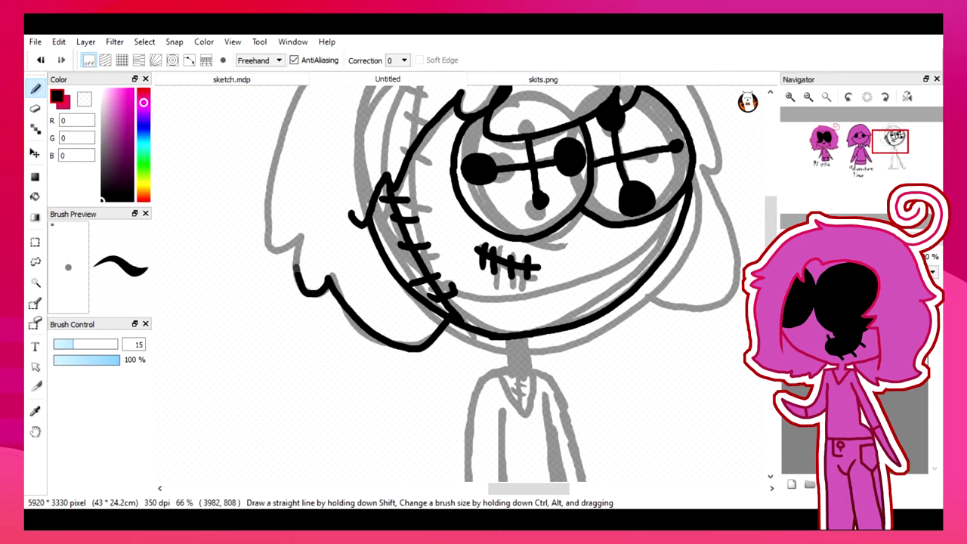
drag(296, 264, 298, 234)
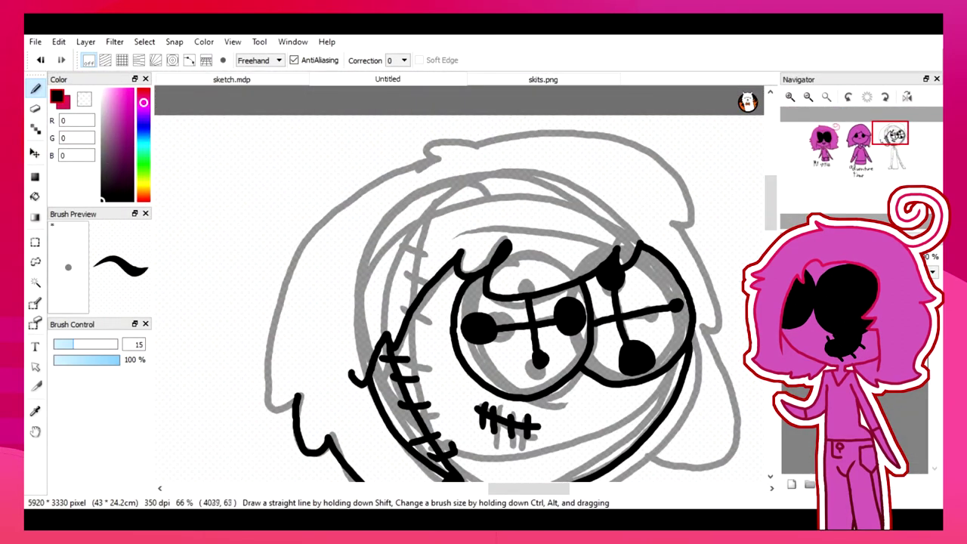
mouse_move(476, 144)
mouse_down()
mouse_move(336, 217)
mouse_move(276, 408)
mouse_move(594, 128)
mouse_move(699, 227)
mouse_up()
scroll(460, 284, down, 3)
drag(680, 129, 716, 211)
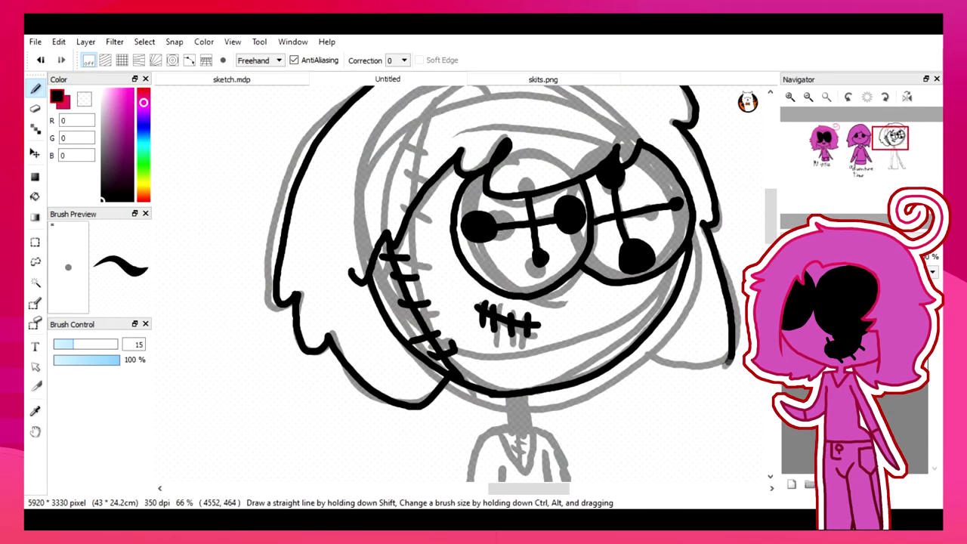
- Ink one side of the neck and the near arm, with its sleeve line, wrist stitches and fist
scroll(460, 284, down, 9)
drag(483, 136, 453, 437)
drag(496, 160, 482, 371)
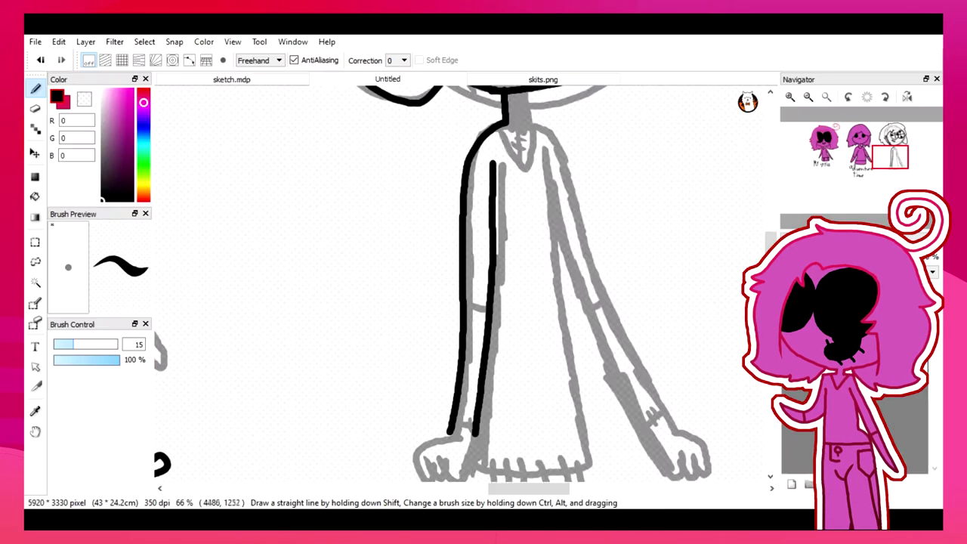
mouse_move(450, 300)
mouse_down()
mouse_move(429, 304)
mouse_move(473, 290)
mouse_up()
scroll(459, 284, up, 4)
drag(465, 333, 486, 337)
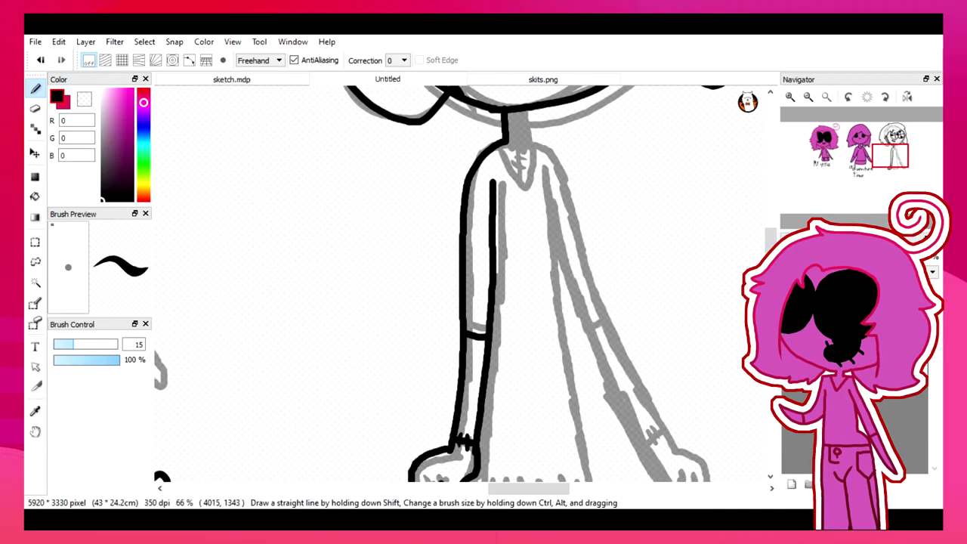
- Ink the far arm's outer line, both sides of the torso, and the hem band with stitches along its lower edge
scroll(461, 284, down, 2)
scroll(461, 283, up, 1)
drag(545, 104, 675, 399)
drag(543, 132, 609, 454)
drag(489, 280, 501, 388)
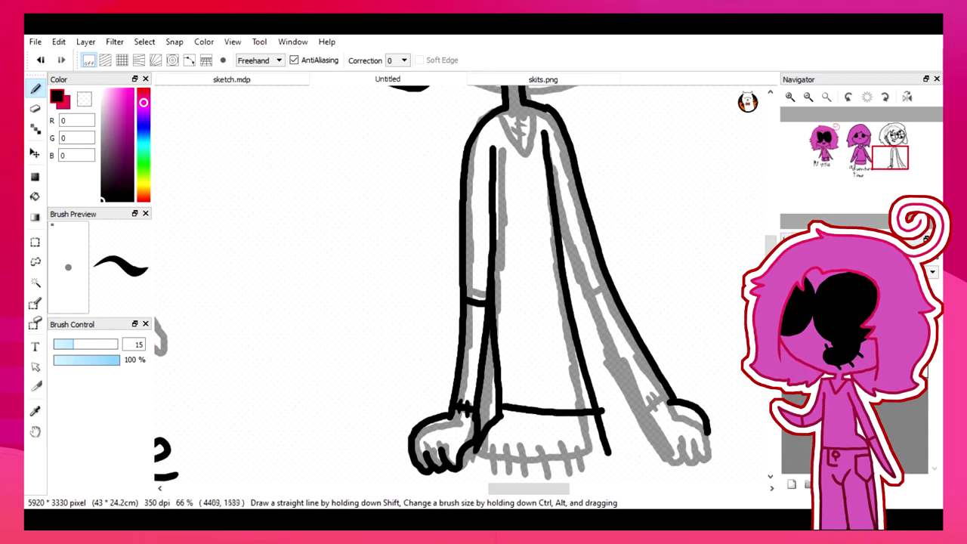
scroll(461, 283, down, 2)
drag(478, 288, 598, 306)
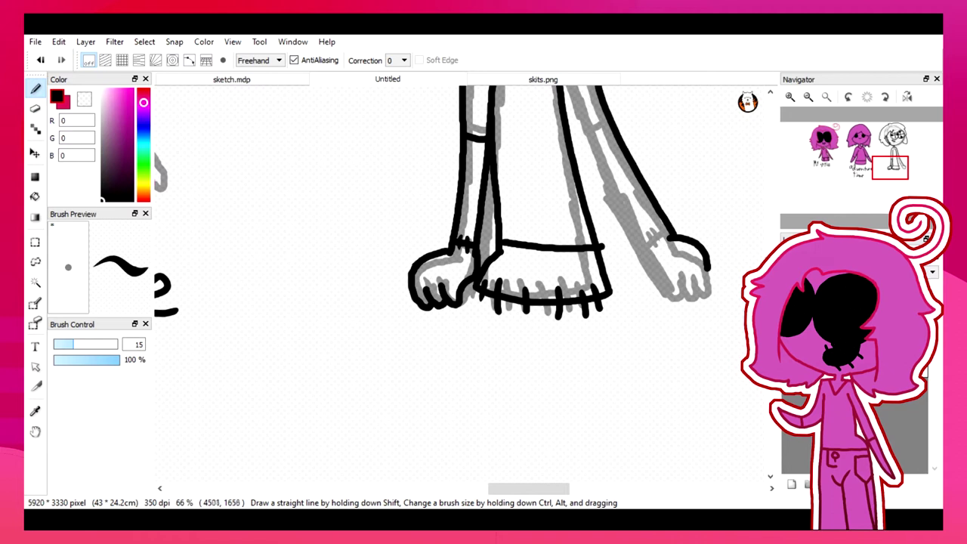
- Ink the far arm's inner line, sleeve line and fist, and the V-neckline below the neck
scroll(529, 283, up, 2)
mouse_move(654, 379)
mouse_down()
mouse_move(582, 203)
mouse_move(552, 85)
mouse_up()
scroll(529, 283, up, 1)
drag(591, 332, 601, 322)
drag(533, 175, 497, 164)
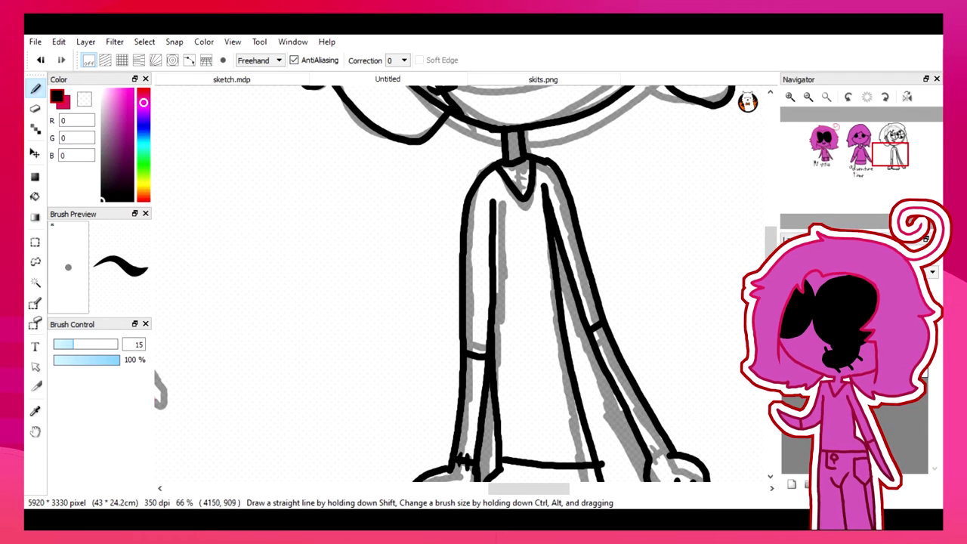
- Handwrite the label "Gravity falls" in black beneath the inked figure
key(ctrl+minus)
key(ctrl+minus)
key(ctrl+minus)
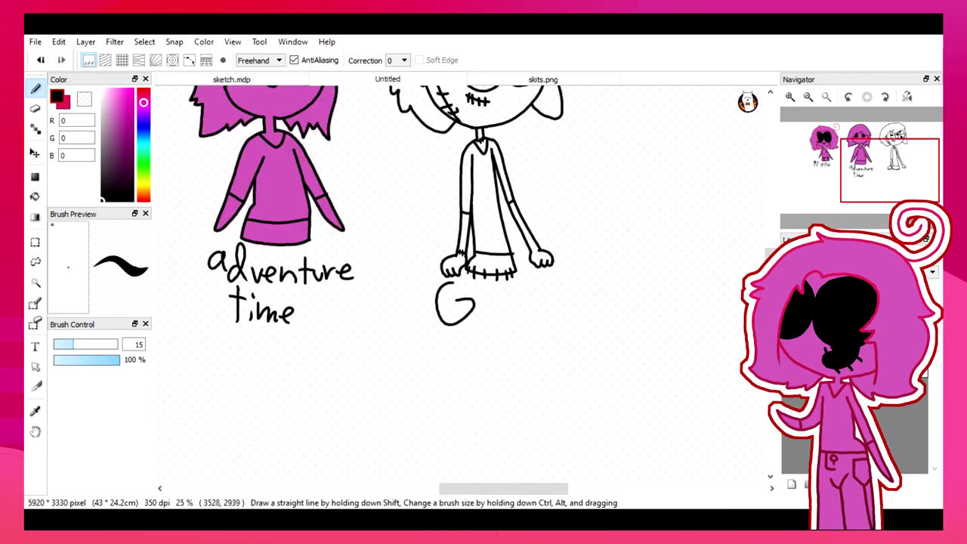
drag(478, 299, 488, 300)
drag(500, 303, 491, 313)
drag(535, 284, 537, 318)
drag(528, 297, 542, 296)
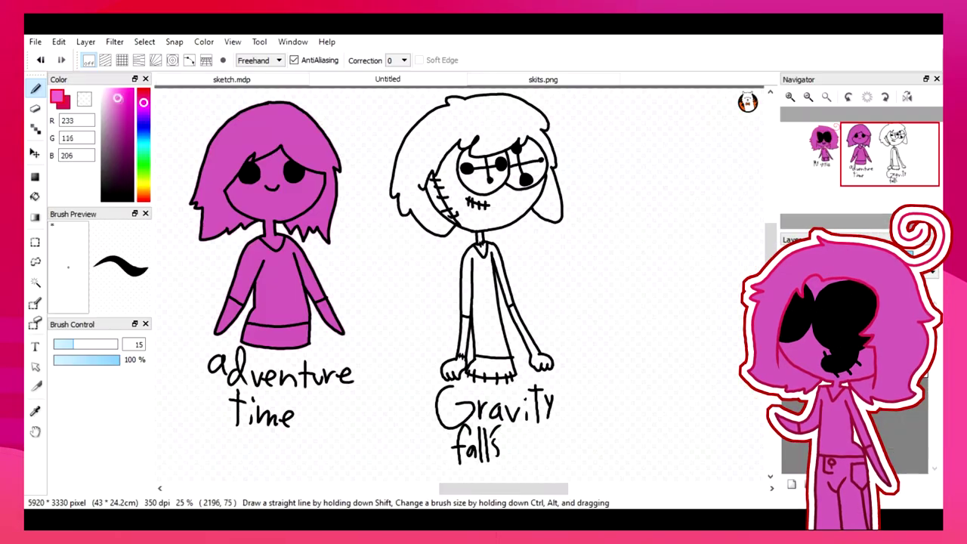
- Try a different pink fill on the Adventure Time character's hair, body and sleeve
click(120, 100)
click(34, 196)
click(219, 136)
click(272, 204)
click(272, 287)
click(330, 316)
- Recolour the Adventure Time character's hair, skin, torso and sleeves with light pink, RGB 243, 161, 224
click(35, 89)
click(112, 94)
click(34, 195)
click(219, 136)
click(272, 204)
click(272, 288)
click(228, 315)
click(330, 315)
click(35, 88)
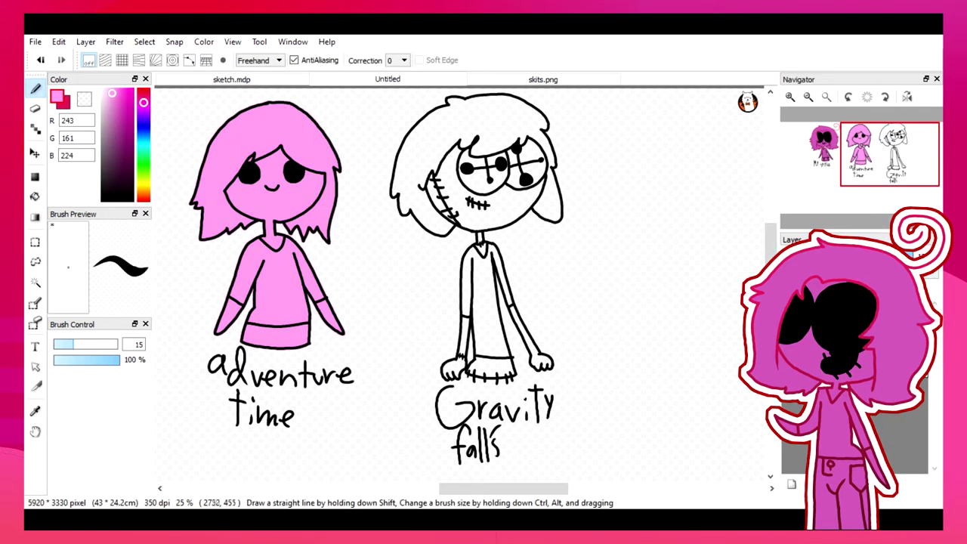
- Fill the Gravity Falls character's hair, face and button eyes with dark pink, RGB 180, 83, 157
click(119, 121)
click(34, 196)
click(423, 144)
click(499, 219)
click(437, 195)
scroll(461, 105, up, 1)
click(498, 242)
click(608, 200)
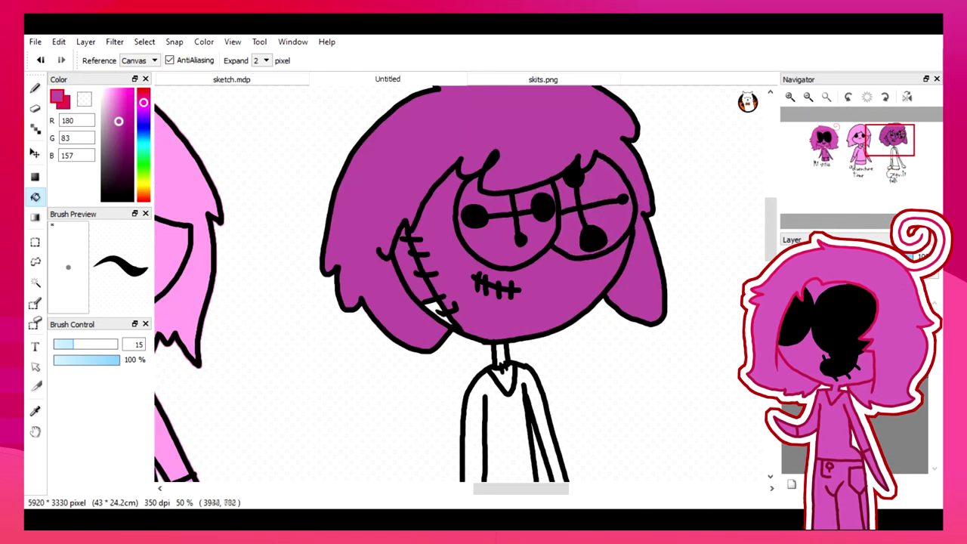
- Fill the Gravity Falls character's torso, arms, hands and hem band with the same dark pink
click(495, 423)
scroll(483, 287, down, 4)
click(597, 250)
click(468, 249)
click(446, 318)
click(521, 313)
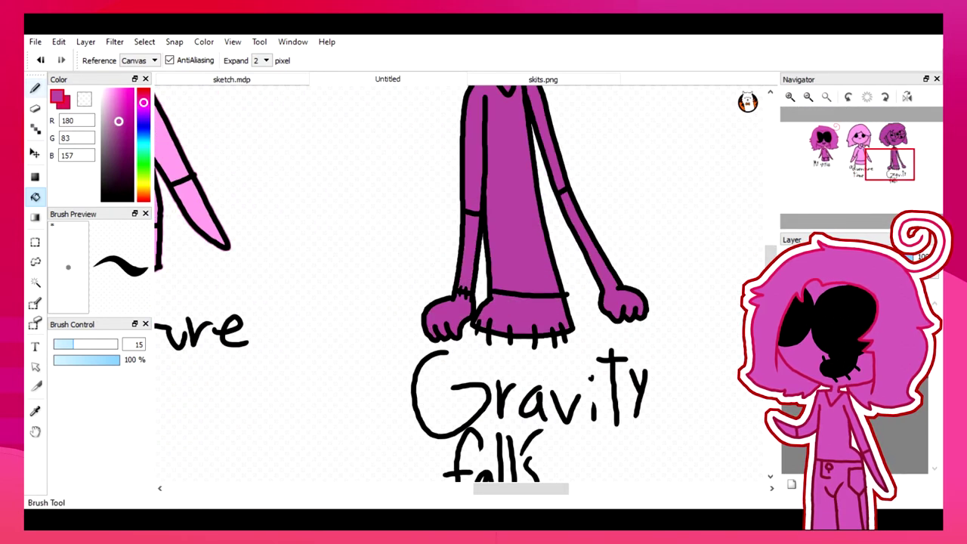
- Show the rough sketch layer again and shift it sideways behind the coloured figures
click(35, 88)
scroll(461, 287, down, 3)
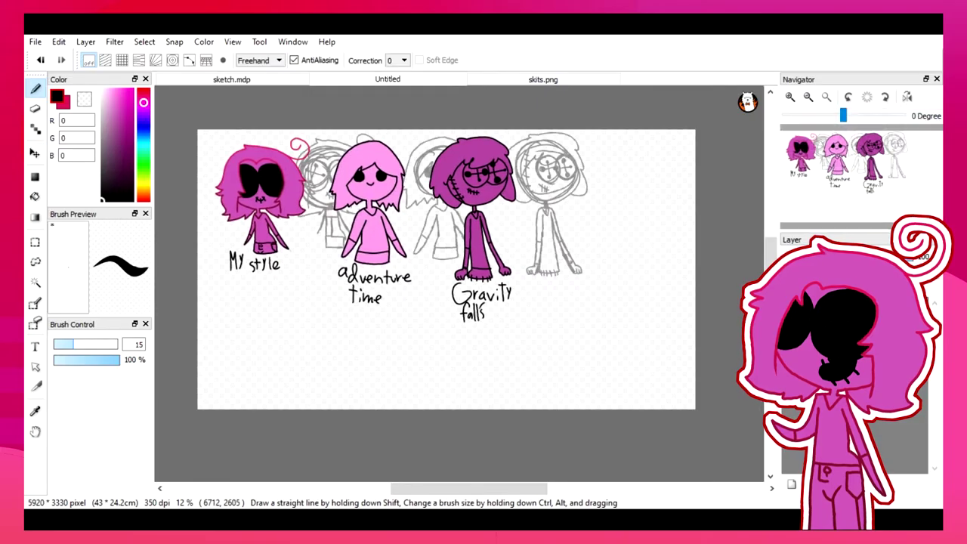
key(v)
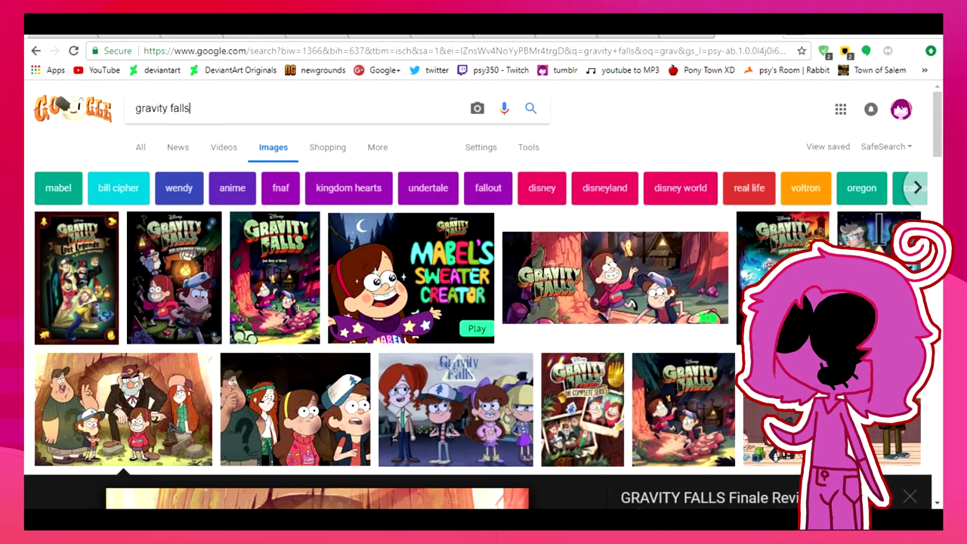
- Switch to the browser and search Google Images for "cuphead" to look through reference pictures
text(be)
key(BackSpace)
key(BackSpace)
text(cuphead)
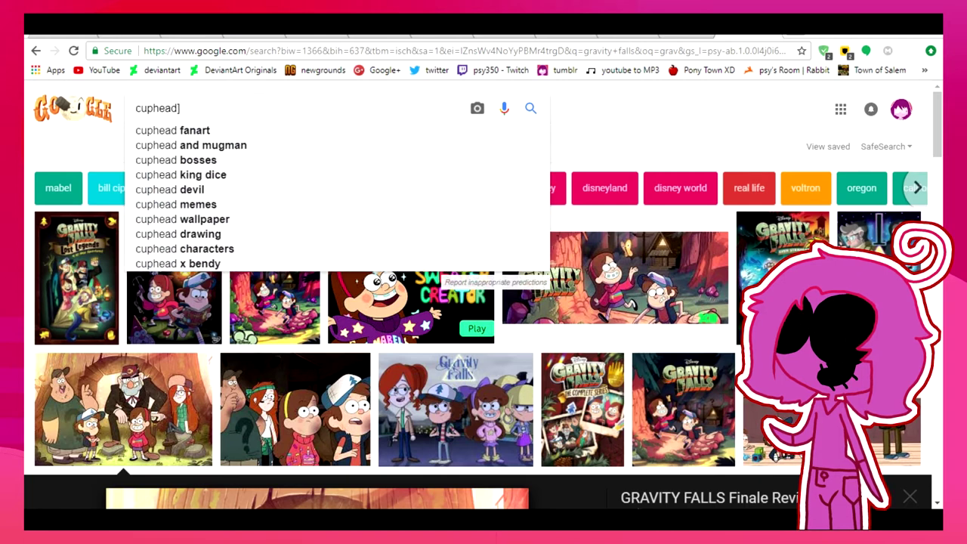
key(Return)
scroll(365, 179, down, 3)
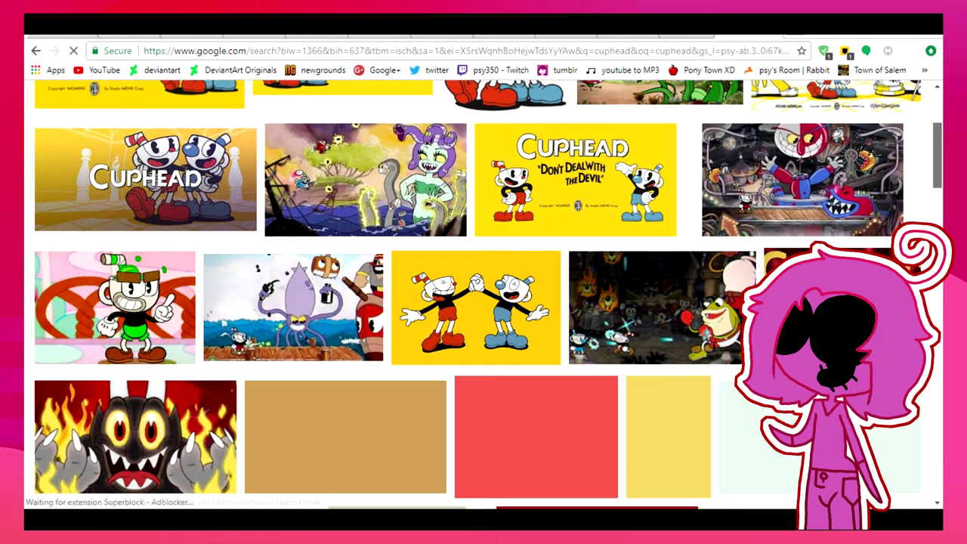
click(365, 179)
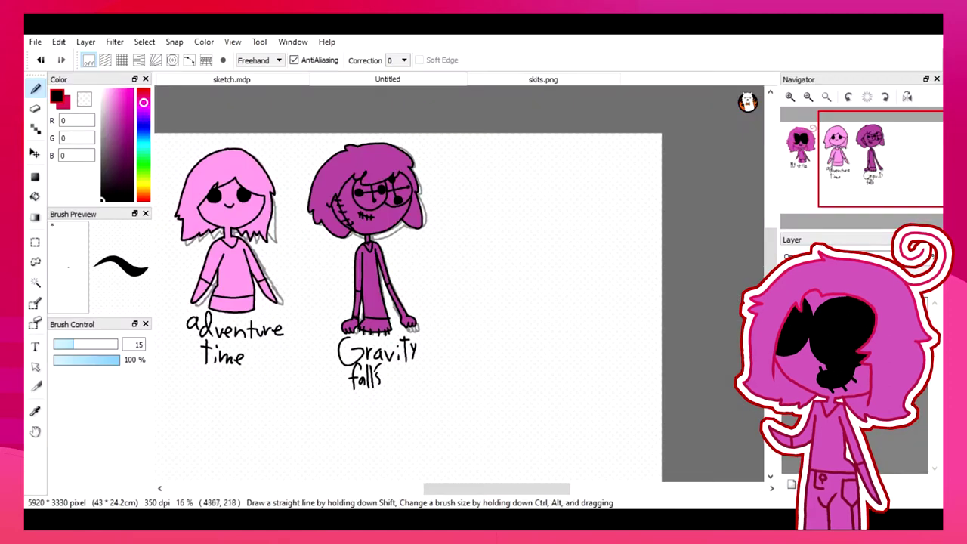
- Sketch a round head beside the Gravity Falls figure, and open the Cuphead mermaid screenshot in the browser for reference
mouse_move(522, 148)
mouse_down()
mouse_move(499, 219)
mouse_move(528, 151)
mouse_up()
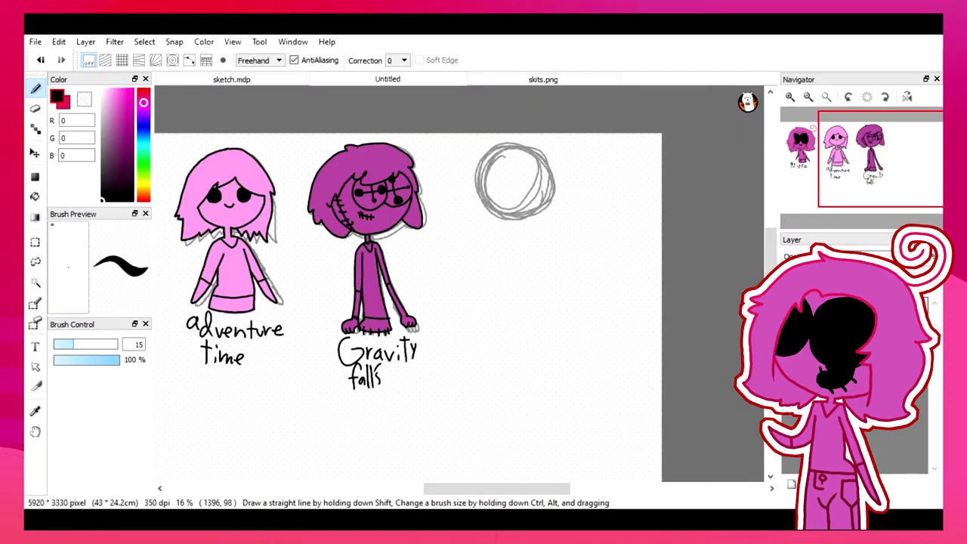
click(808, 96)
click(807, 96)
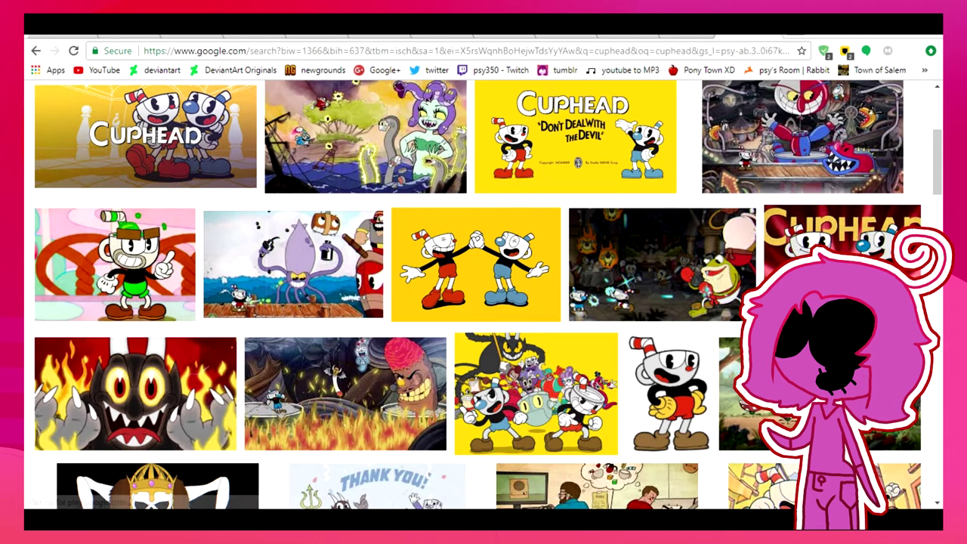
click(366, 179)
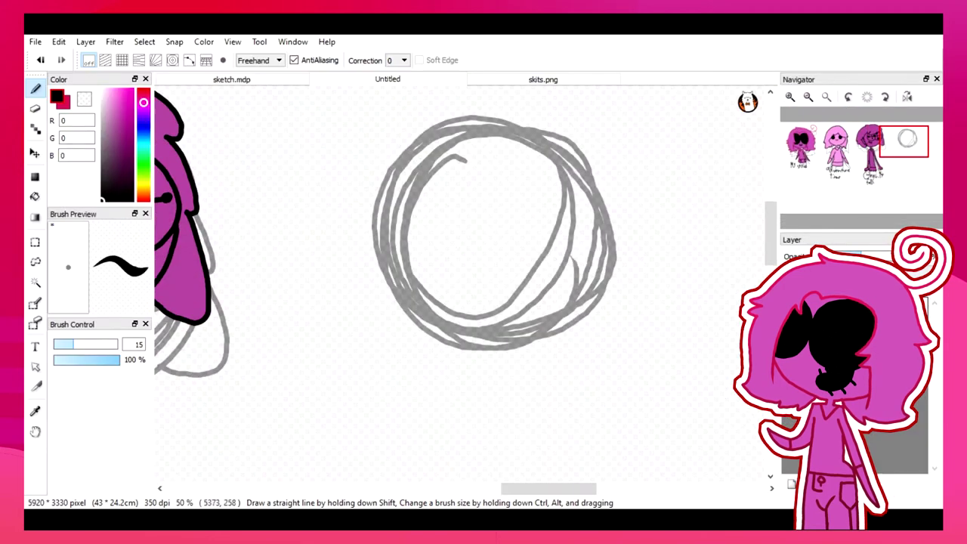
- Sketch two large round button eyes with pie-cut notches, thread holes and crossed threads inside the head circle
drag(575, 257, 608, 208)
drag(479, 185, 479, 249)
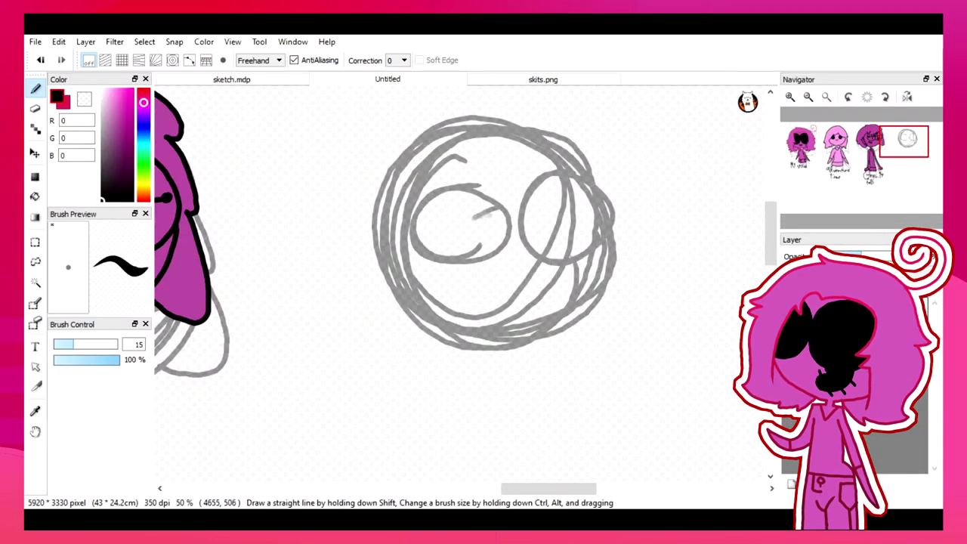
drag(596, 219, 594, 226)
key(e)
key(b)
drag(445, 203, 448, 208)
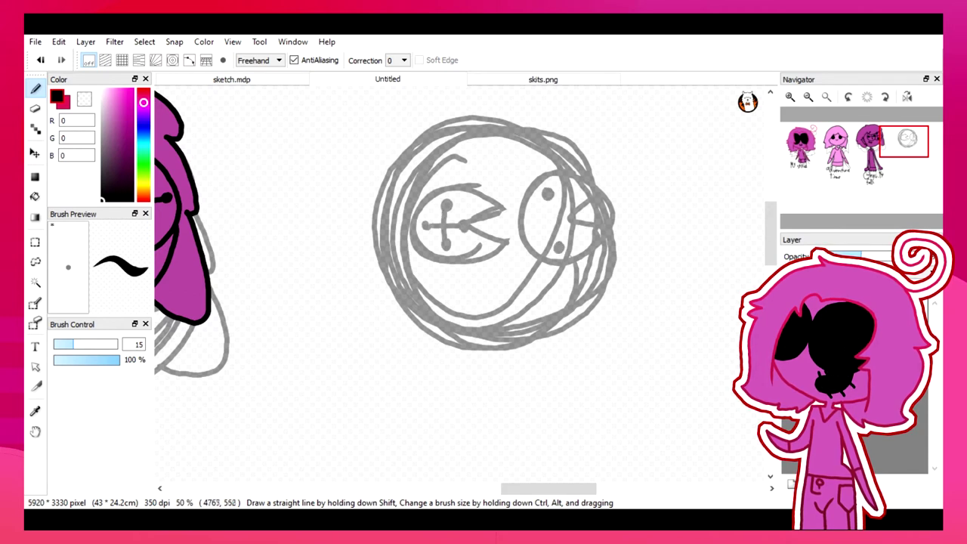
- Sketch the fringe, a wide stitched grin and long jagged hair around the head, using the Cuphead "Thank you!" group picture as reference
drag(463, 191, 484, 181)
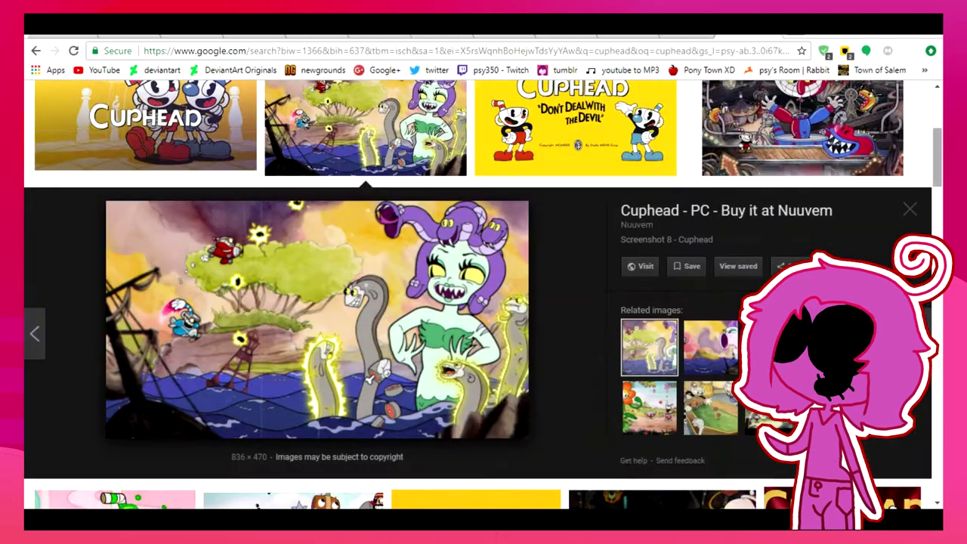
scroll(484, 294, down, 1)
click(377, 347)
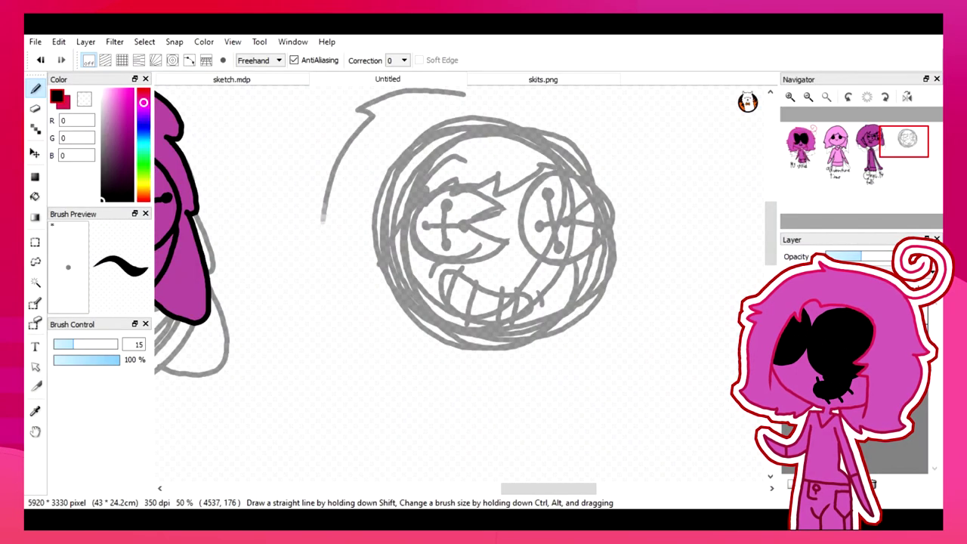
drag(555, 338, 640, 291)
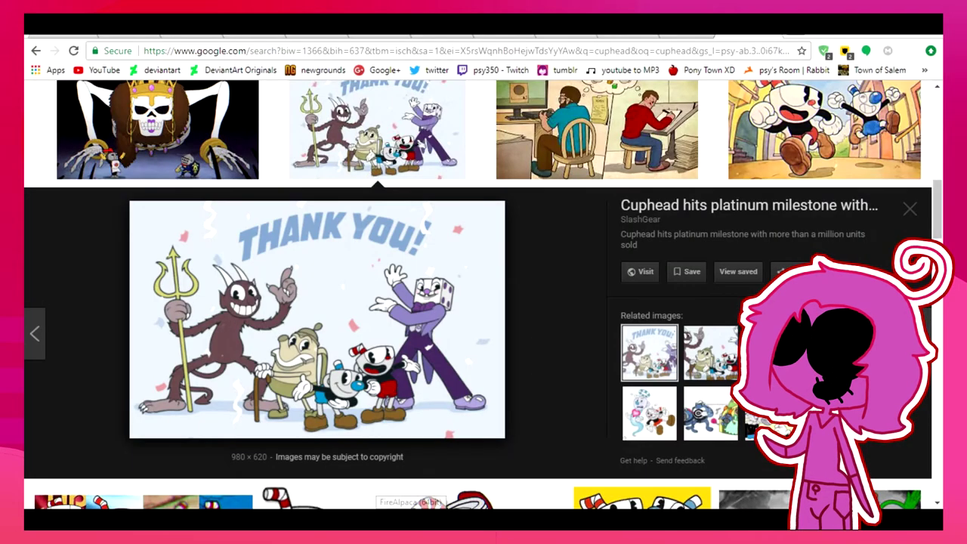
- Check the Cuphead pictures and sketch a thin neck, square shoulders, V-neckline and two long straight arms with sleeve lines
scroll(484, 295, up, 3)
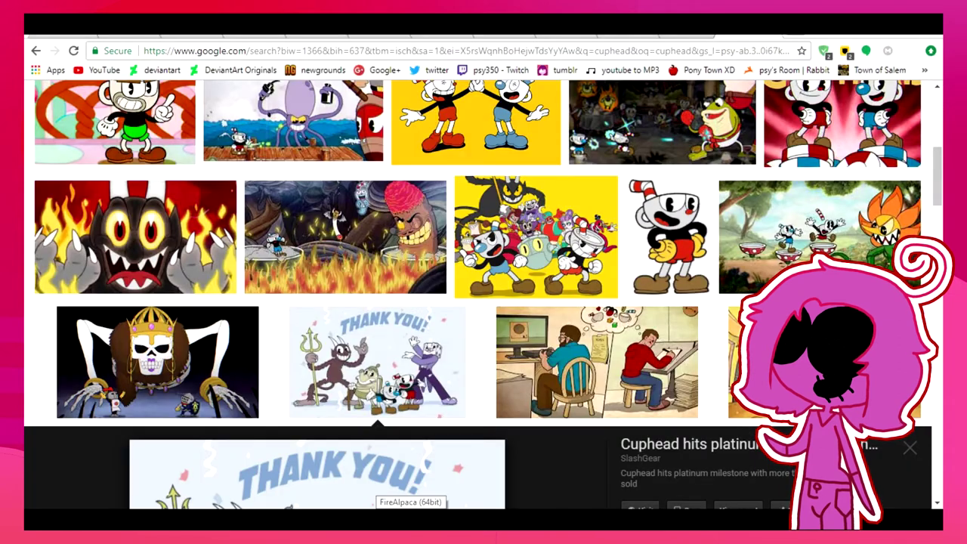
click(410, 518)
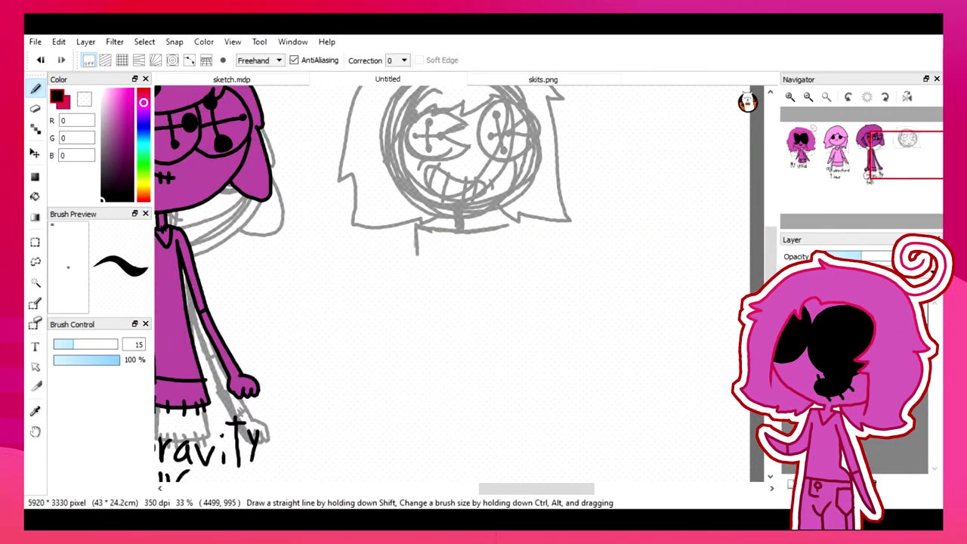
drag(416, 330, 406, 403)
drag(427, 385, 425, 405)
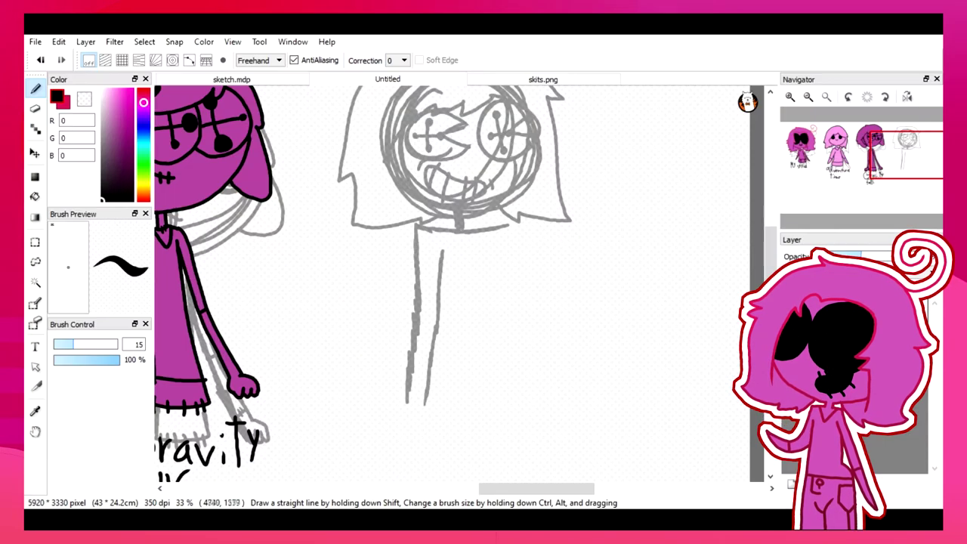
drag(413, 349, 429, 346)
drag(447, 240, 478, 242)
drag(522, 349, 535, 402)
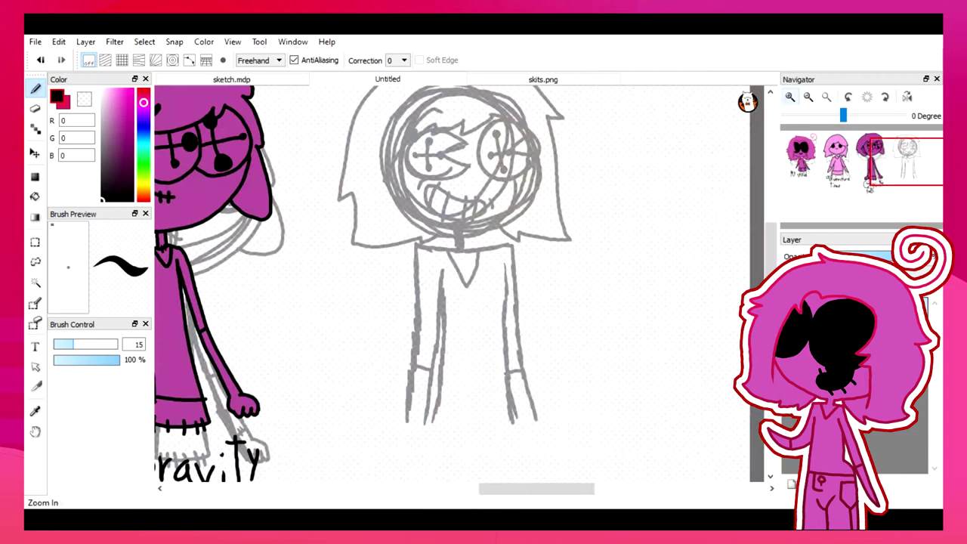
- Ink the jagged fringe, the rounded jaw and the short neck in black over the Cuphead-style sketch
scroll(453, 151, up, 2)
key(ctrl+z)
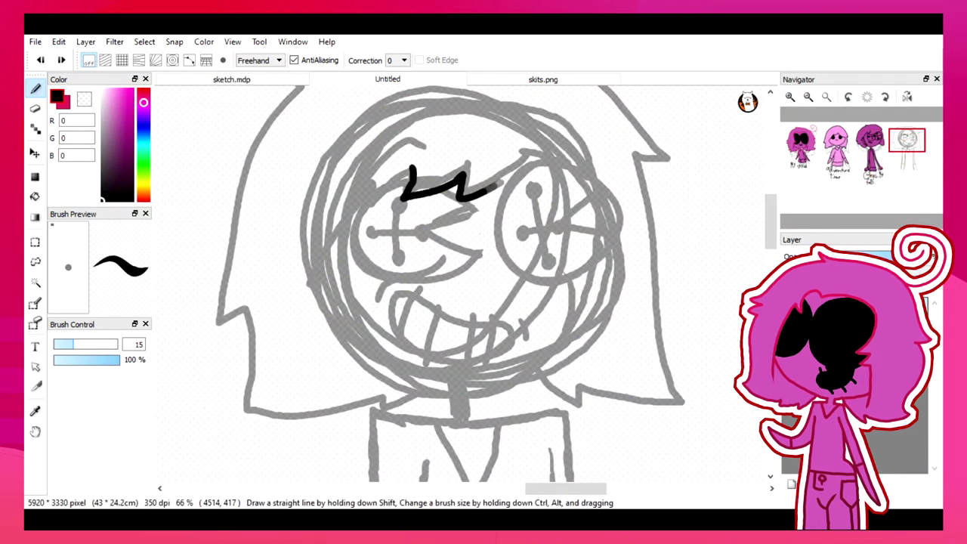
mouse_move(322, 305)
mouse_down()
mouse_move(395, 372)
mouse_move(452, 399)
mouse_up()
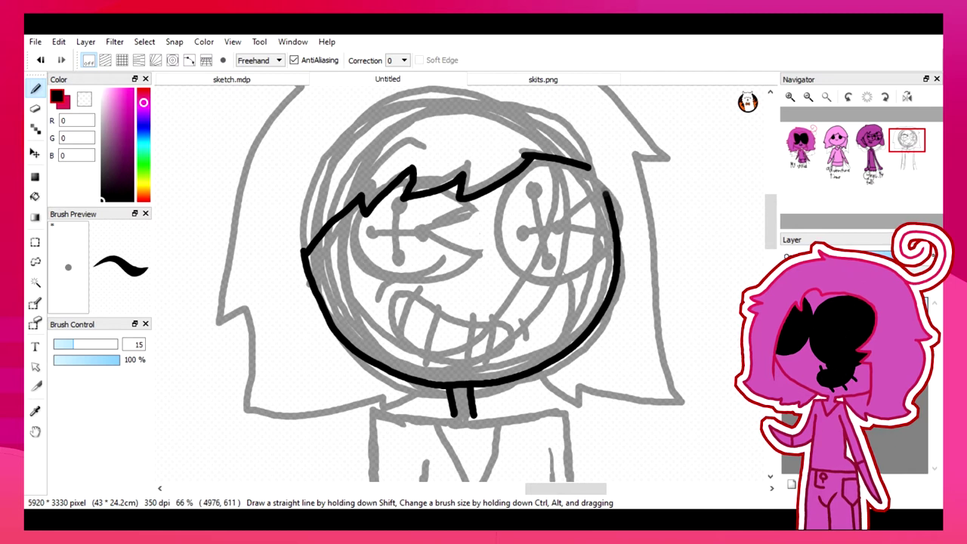
- Ink the two pie-cut button eyes with their crossed threads and the wide stitched grin in black
drag(499, 269, 563, 217)
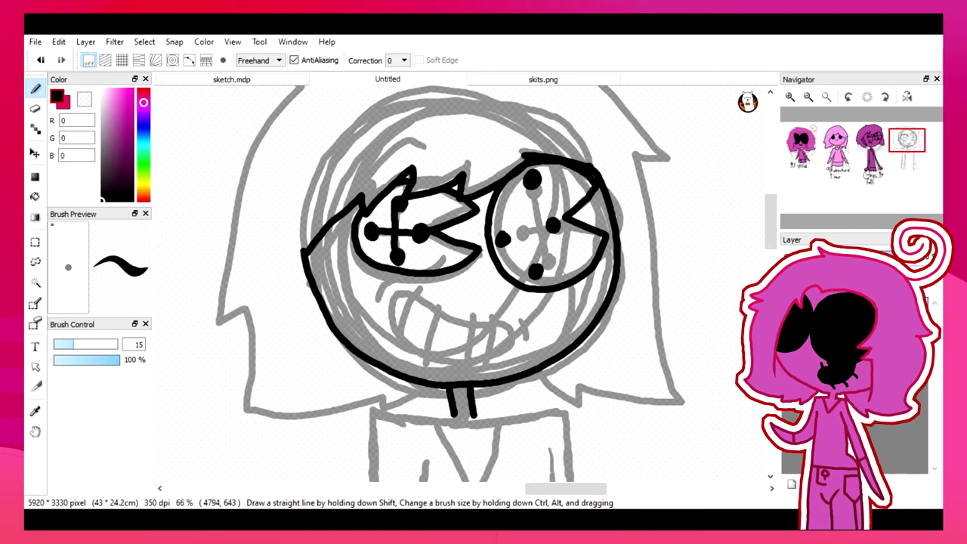
drag(387, 315, 446, 310)
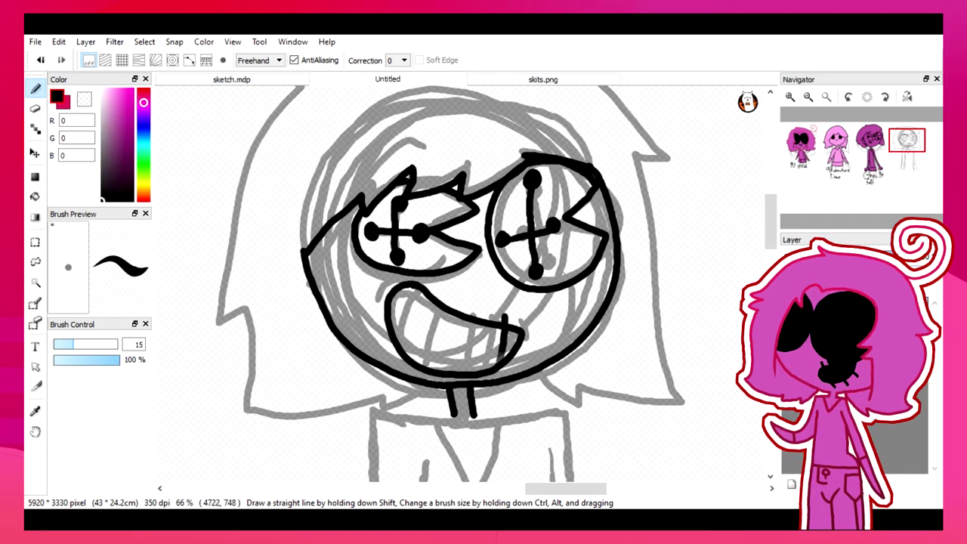
- Ink the square shoulders, two straight arms, bottom hem, sleeve lines and V-neckline in black over the body sketch
key(ctrl+minus)
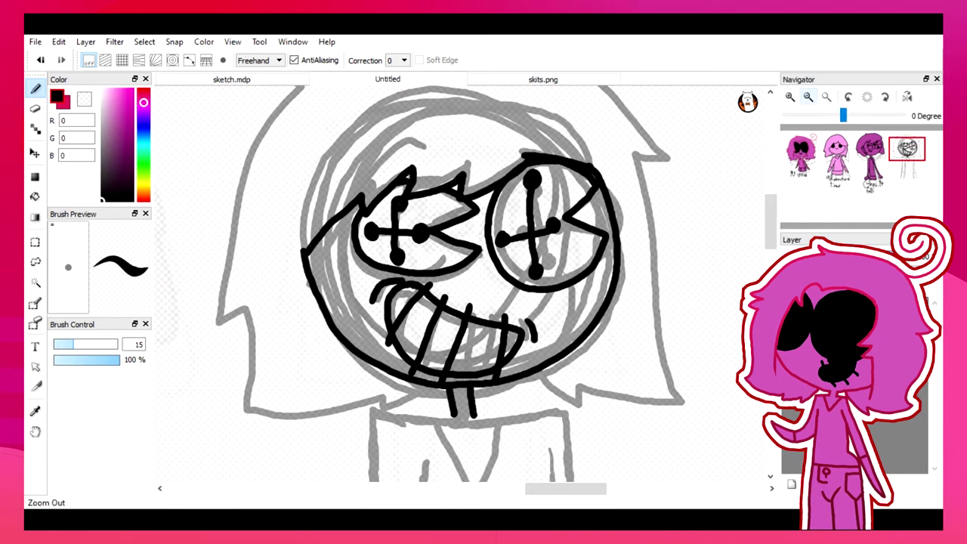
scroll(462, 283, down, 5)
drag(388, 255, 374, 412)
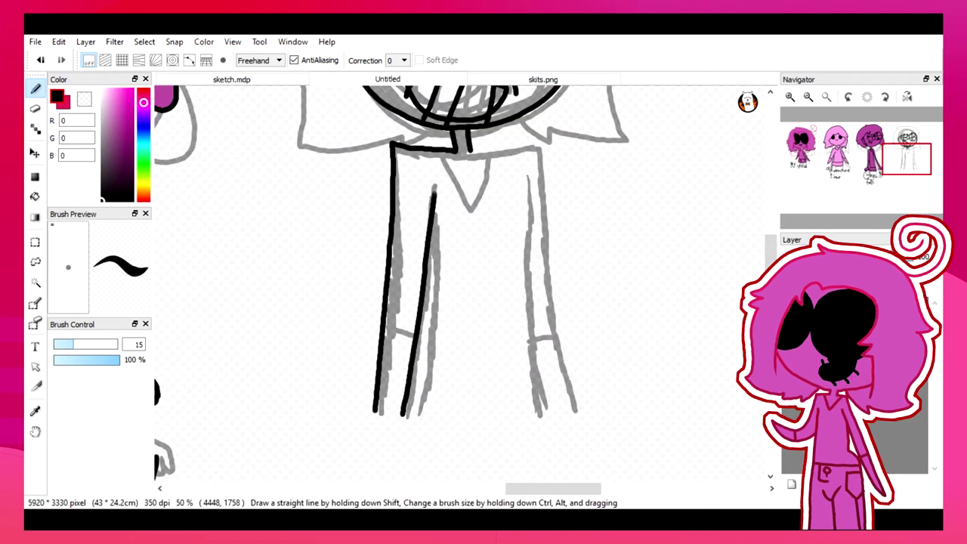
drag(435, 190, 408, 413)
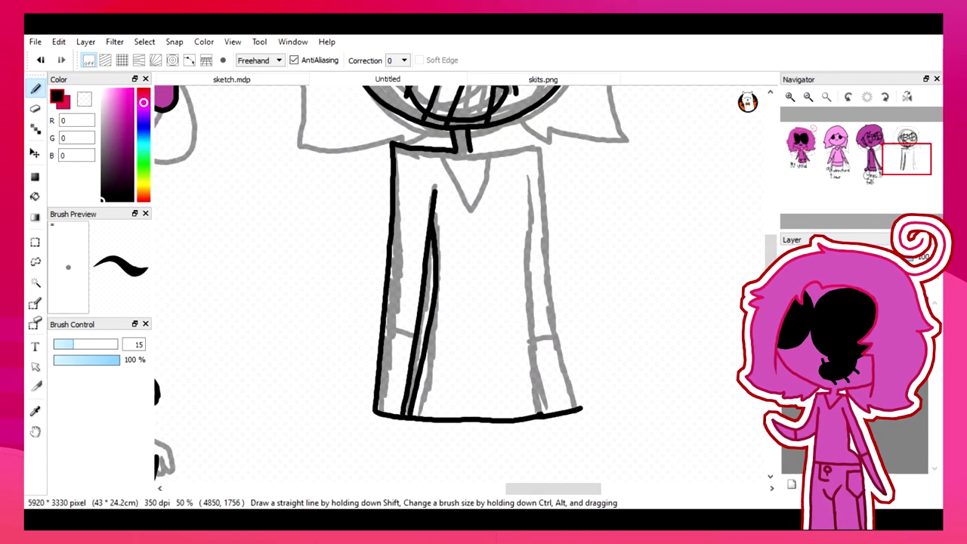
drag(528, 176, 532, 225)
mouse_move(471, 151)
mouse_down()
mouse_move(559, 333)
mouse_move(578, 408)
mouse_up()
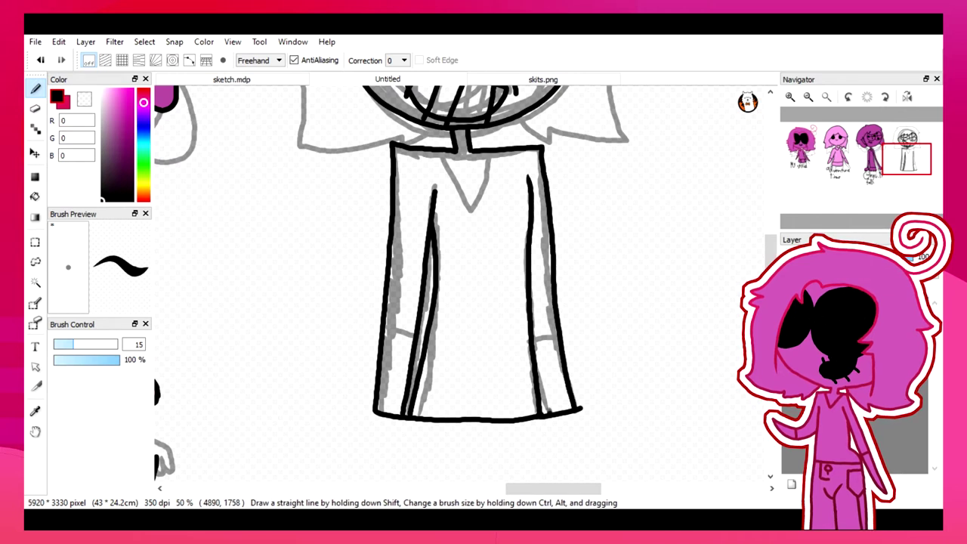
drag(385, 330, 412, 341)
drag(444, 154, 493, 154)
- Ink the long jagged hair outline around the head in black
scroll(493, 154, up, 5)
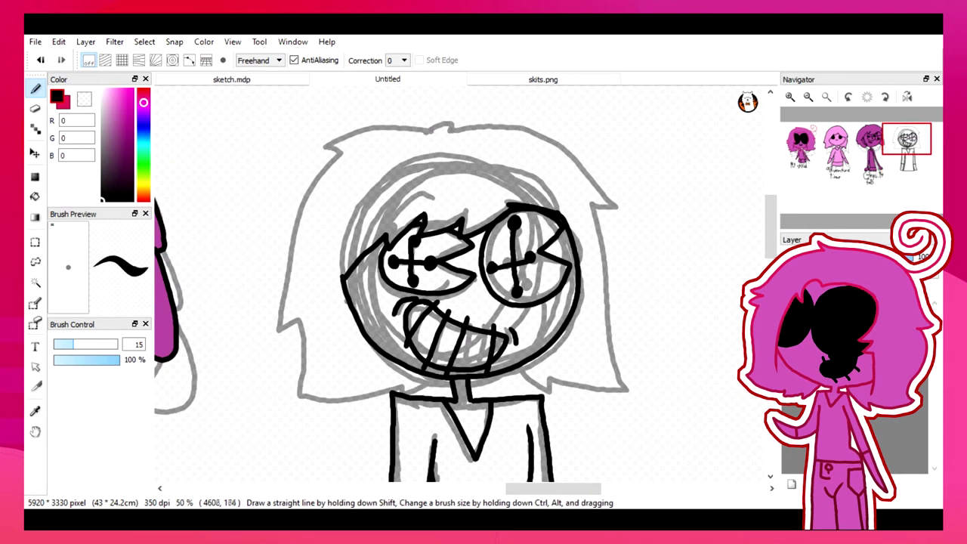
drag(291, 387, 438, 387)
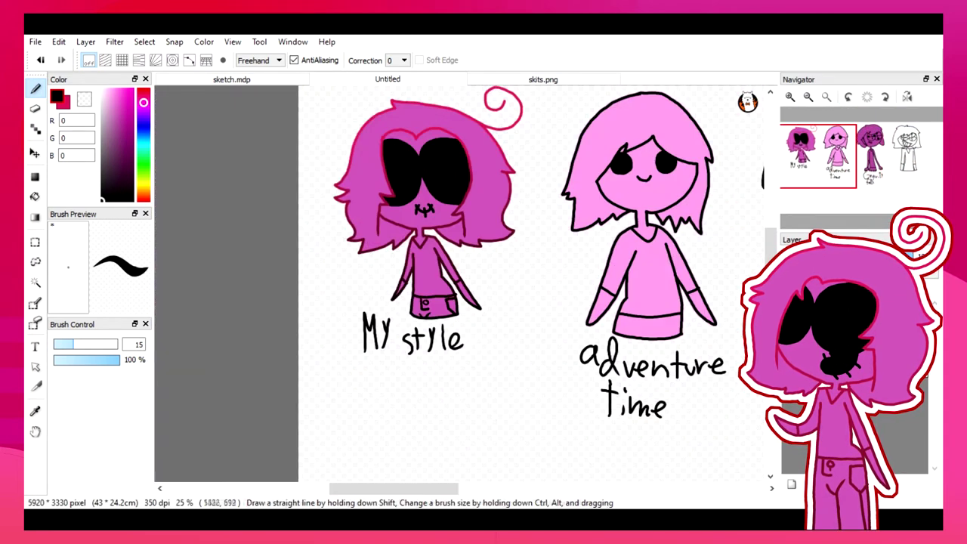
- Fill the inked figure's hair, face and clothing with light grey
key(i)
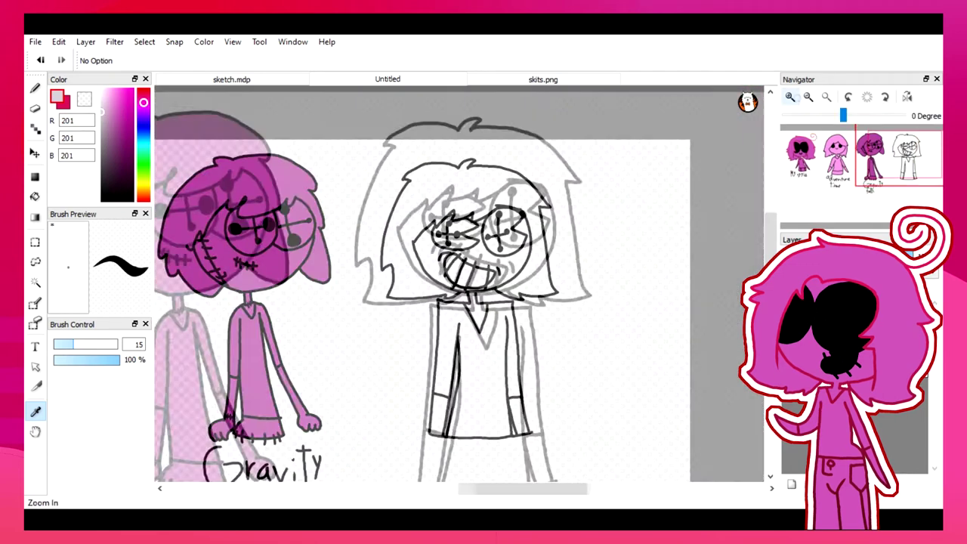
key(g)
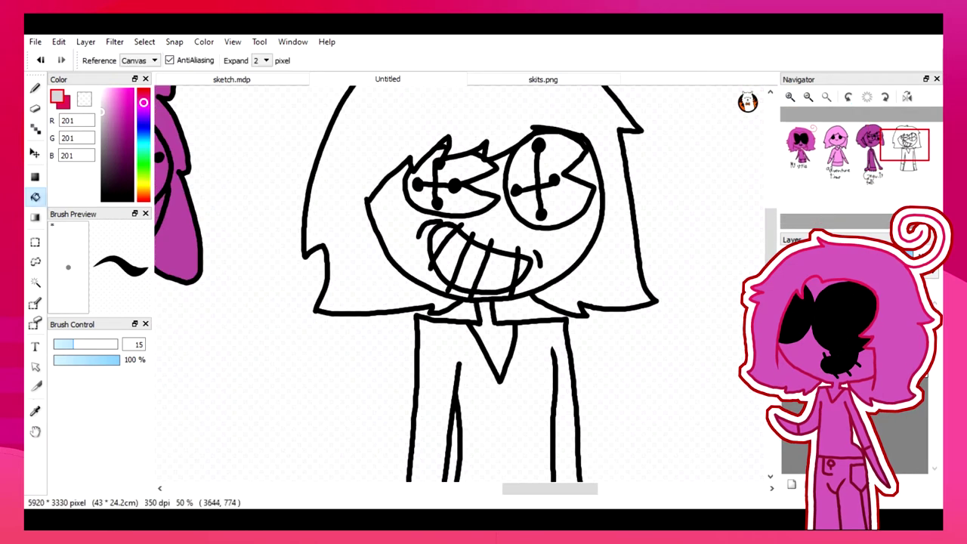
click(340, 249)
click(495, 344)
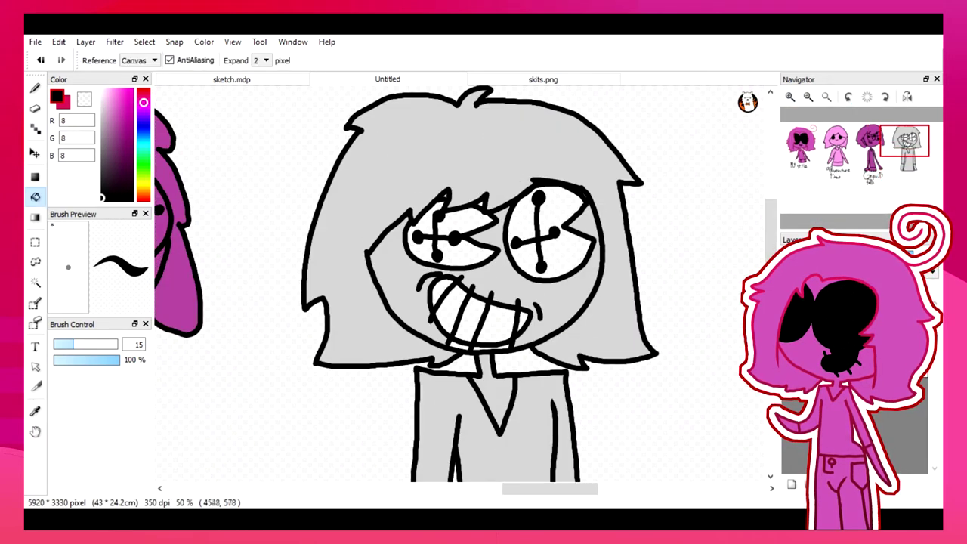
- Fill the grey figure's button eyes and every section of the grin with near-black (RGB 8, 8, 8)
click(465, 221)
click(423, 242)
click(552, 234)
click(495, 321)
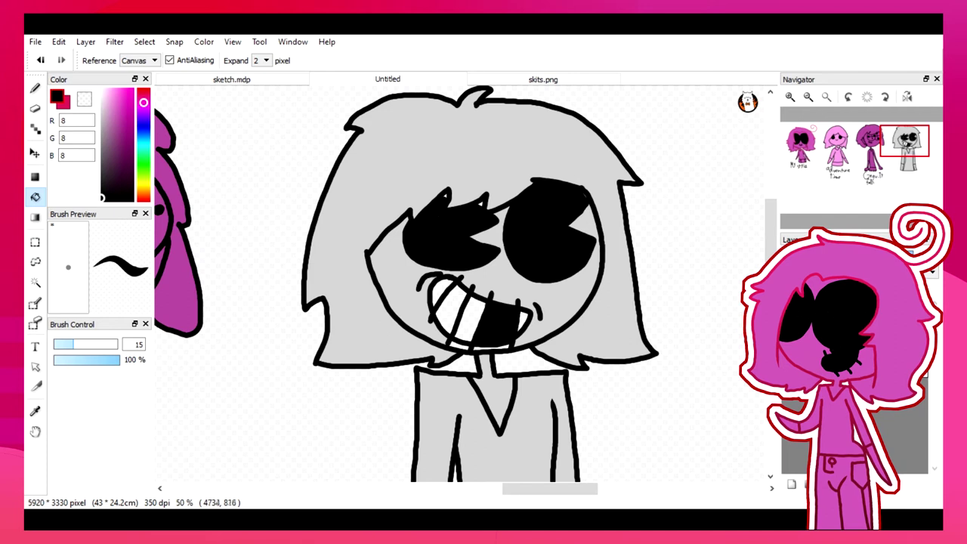
click(468, 318)
click(450, 302)
- Fill the Gravity Falls figure's button eyes with a dark purplish grey (RGB 61, 45, 56)
key(b)
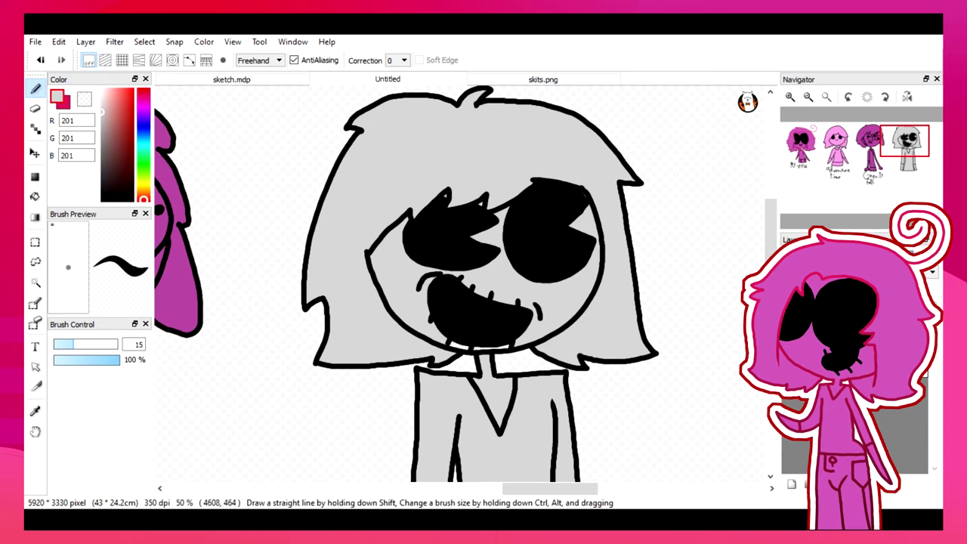
drag(393, 208, 587, 169)
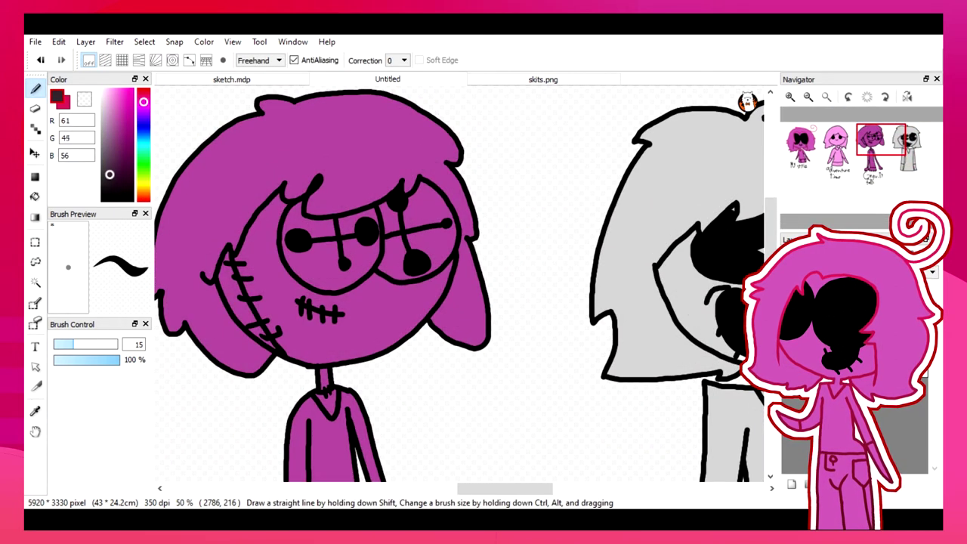
key(g)
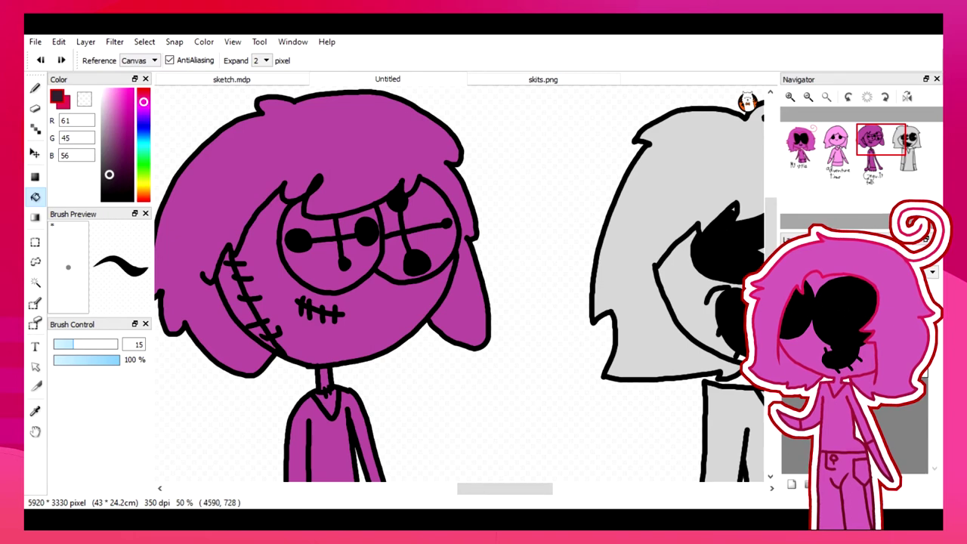
click(427, 242)
click(317, 250)
scroll(459, 290, down, 4)
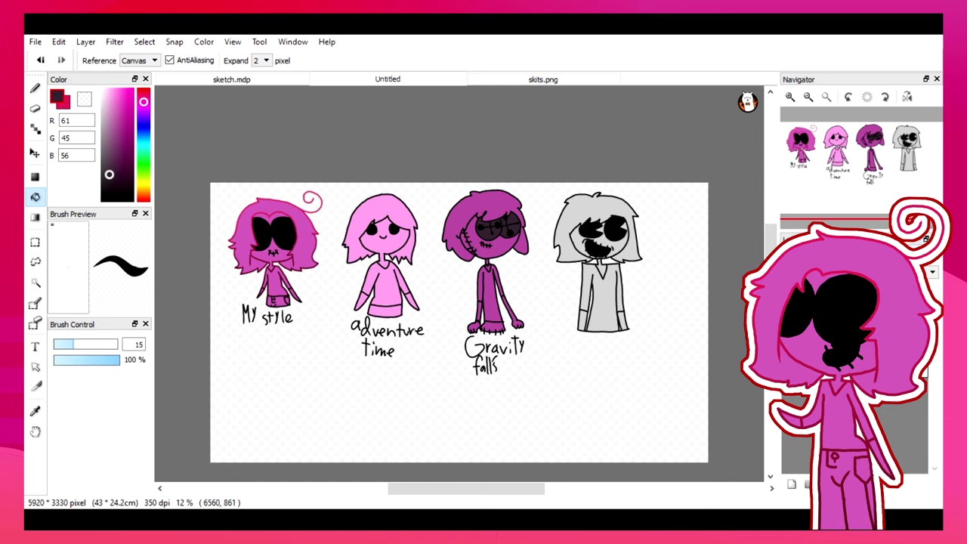
- Hand-letter the caption "1930s" in black beneath the grey figure
scroll(464, 359, up, 2)
scroll(463, 359, right, 3)
key(b)
drag(525, 278, 525, 324)
drag(546, 288, 541, 300)
mouse_move(601, 289)
mouse_down()
mouse_move(605, 322)
mouse_move(618, 291)
mouse_up()
key(ctrl+z)
- Undo the rough oval sketched beneath the "My style" figure
scroll(459, 290, down, 2)
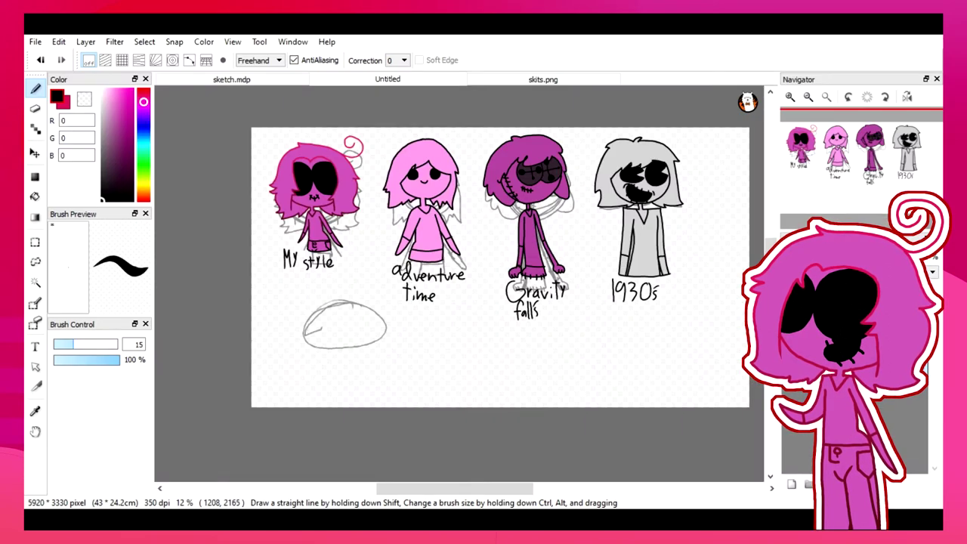
key(ctrl+z)
scroll(325, 325, right, 3)
scroll(264, 349, up, 3)
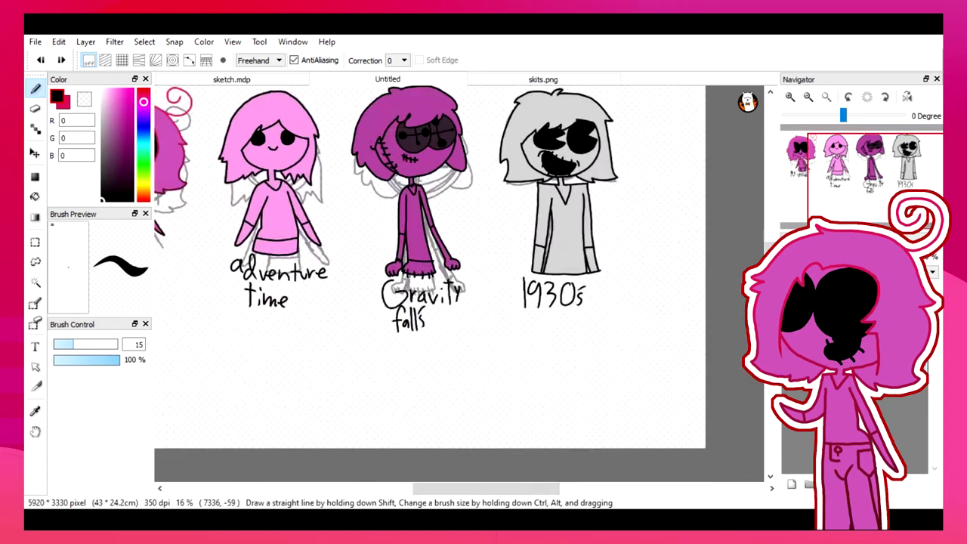
- Search Google Images for "invader zim" and sketch a shield-shaped head with a pointed chin beneath the "My style" figure
mouse_move(305, 241)
mouse_down()
mouse_move(399, 284)
mouse_move(329, 346)
mouse_up()
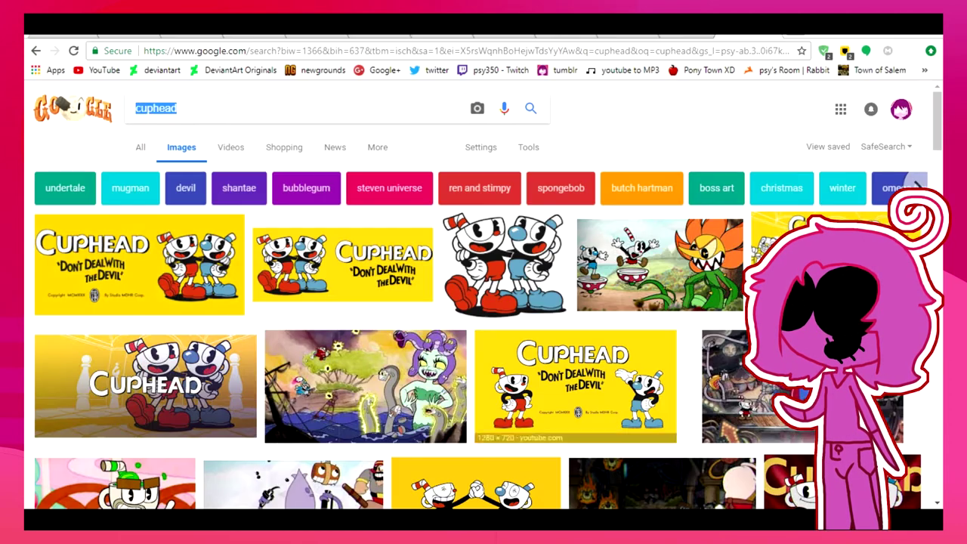
text(invad)
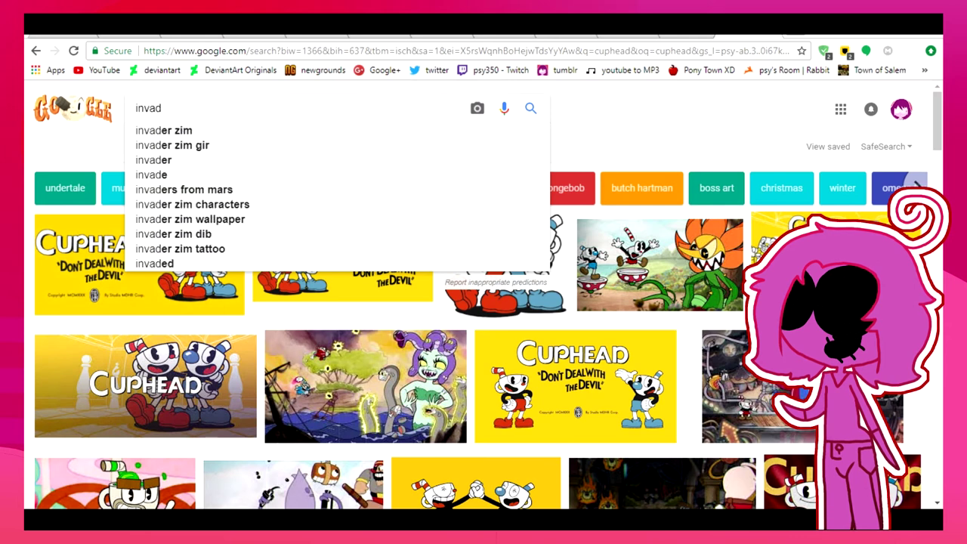
click(164, 130)
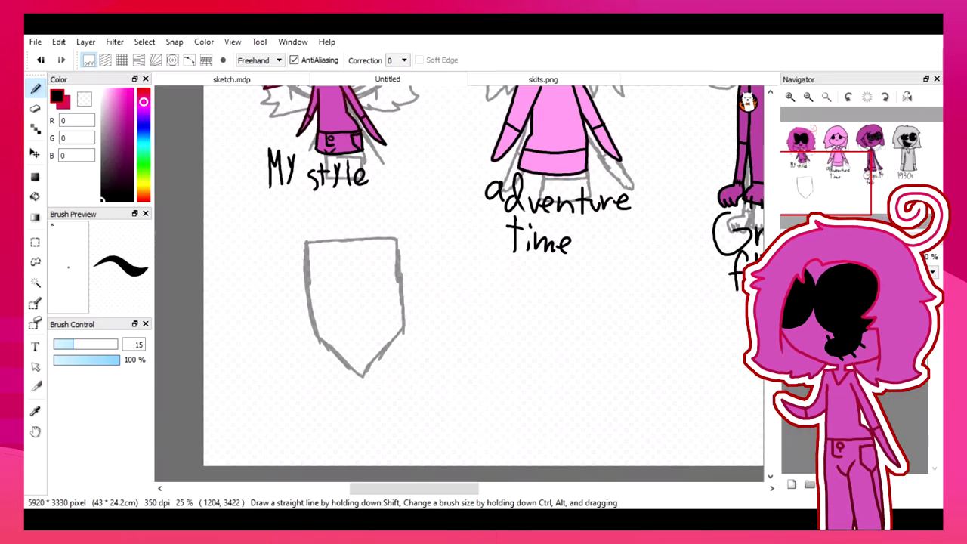
- Sketch the fringe, two round button eyes with crossed threads and a small stitched mouth on the pointed head
drag(397, 261, 340, 267)
drag(389, 276, 400, 298)
drag(340, 283, 344, 285)
drag(349, 297, 343, 308)
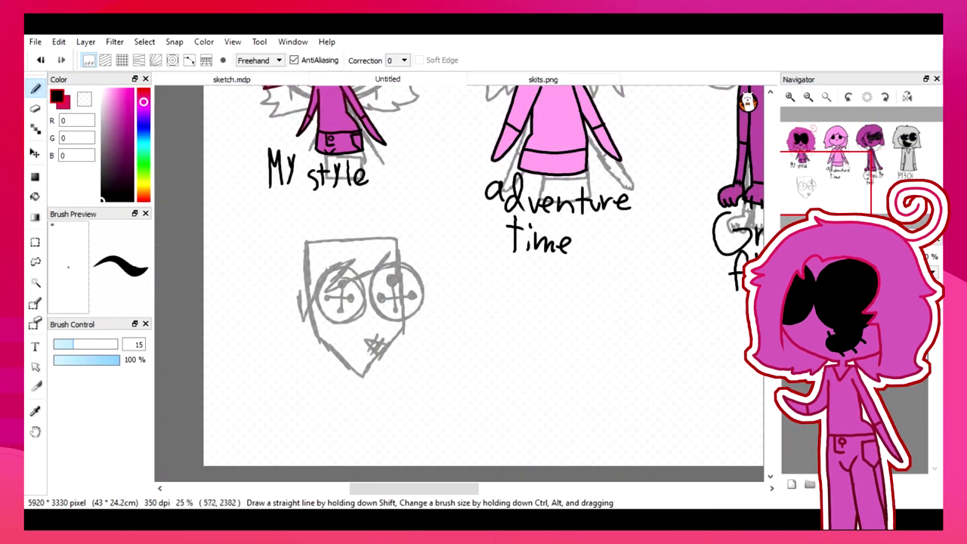
- Sketch spiky hair with a pointed tuft on top around the head, plus a thin neck and one shoulder and arm line
drag(399, 360, 395, 372)
drag(331, 352, 324, 372)
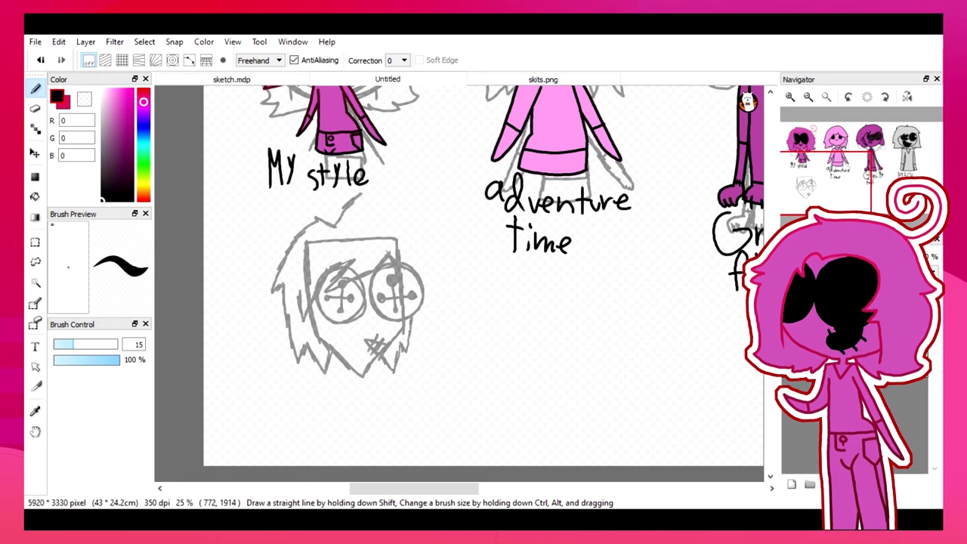
mouse_move(340, 221)
mouse_down()
mouse_move(396, 235)
mouse_move(422, 275)
mouse_up()
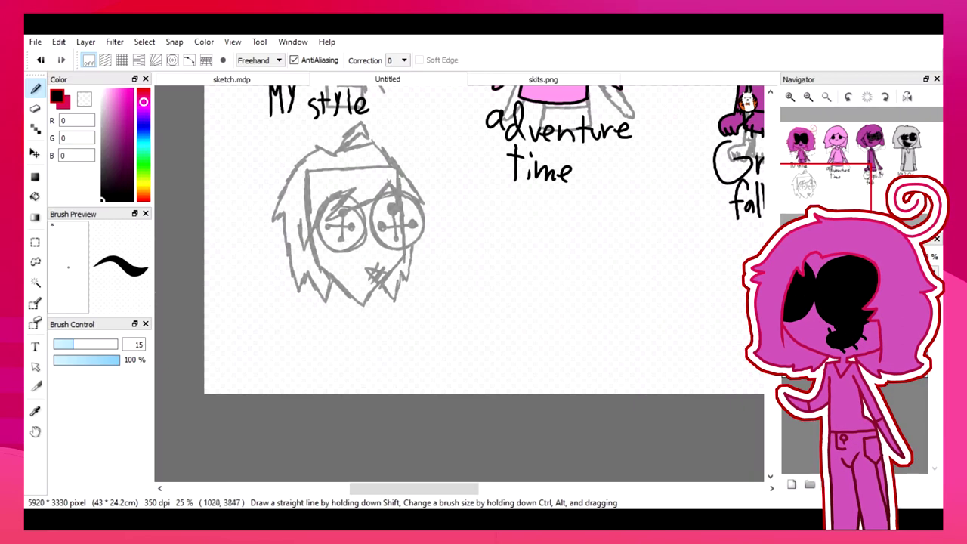
drag(333, 281, 343, 325)
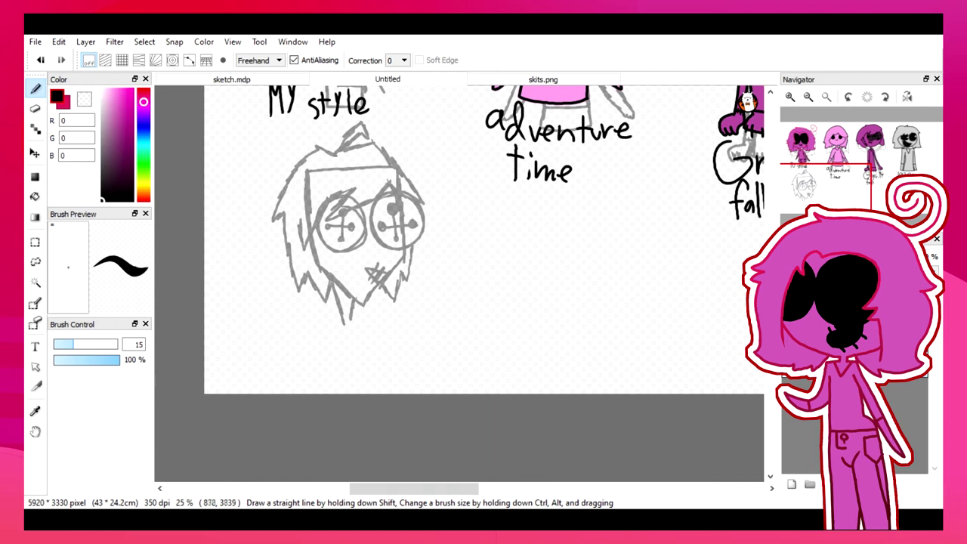
drag(343, 324, 333, 326)
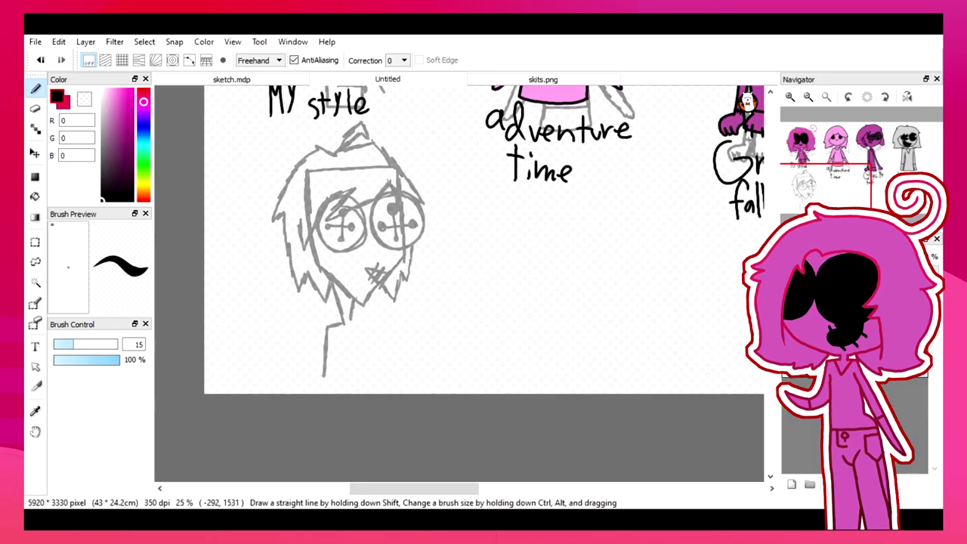
- Enlarge the canvas to 6020 by 3430 pixels
key(ctrl+minus)
click(58, 42)
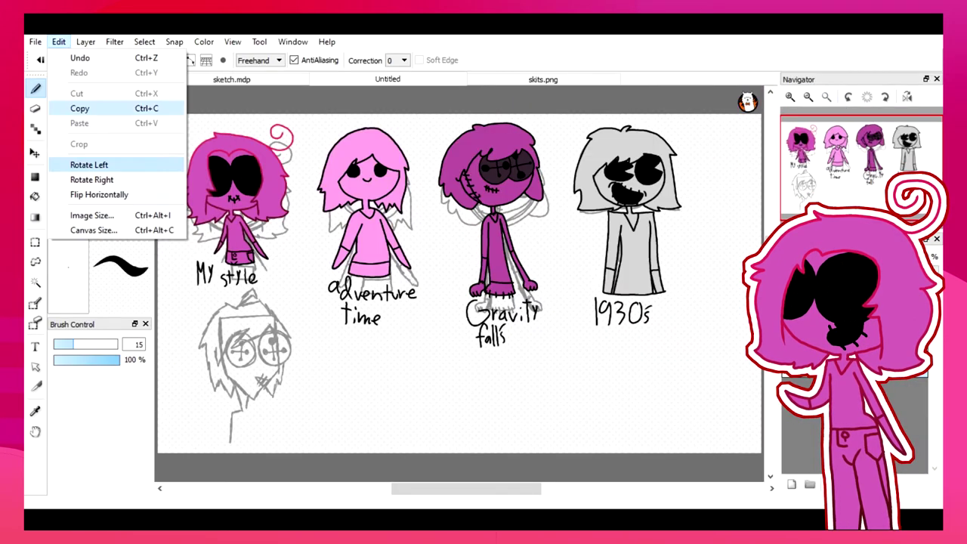
click(89, 229)
click(552, 408)
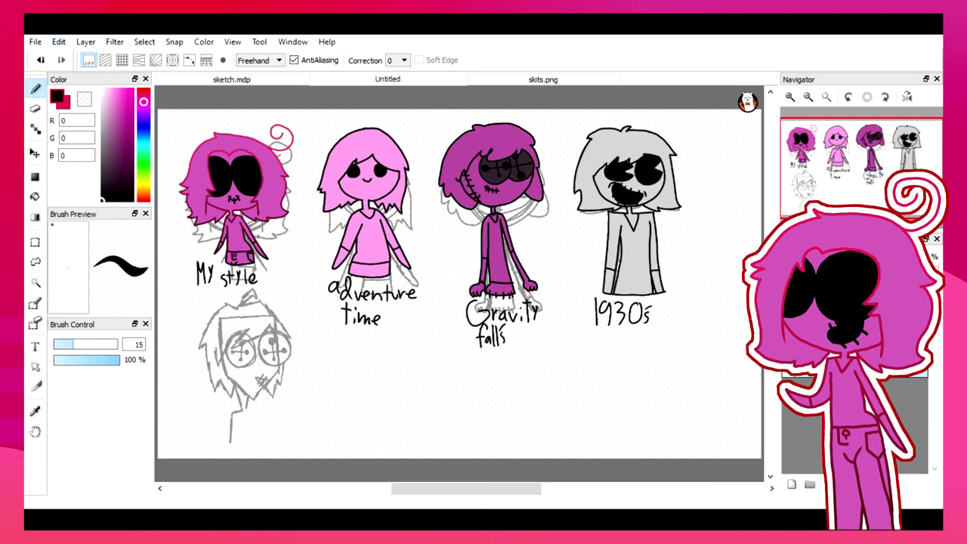
click(36, 42)
click(89, 229)
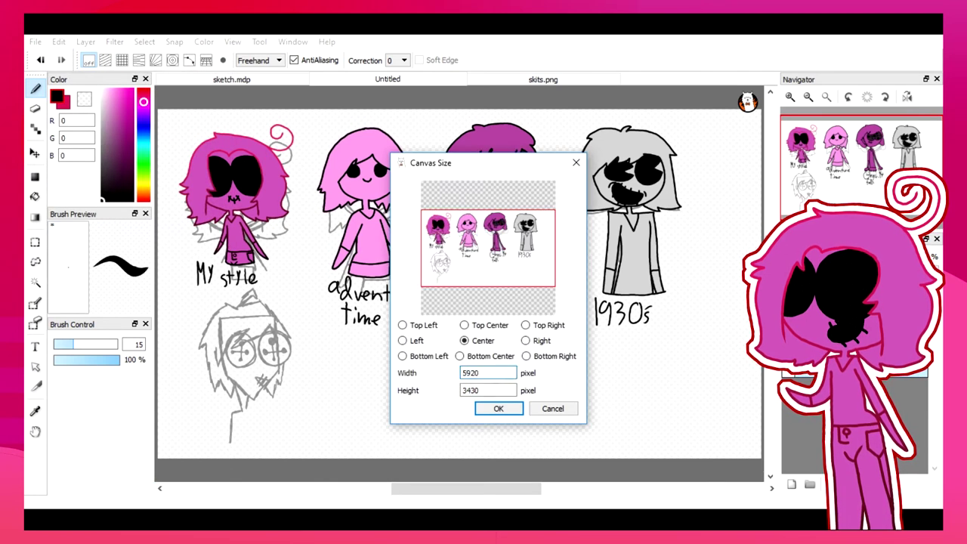
text(6020)
key(Return)
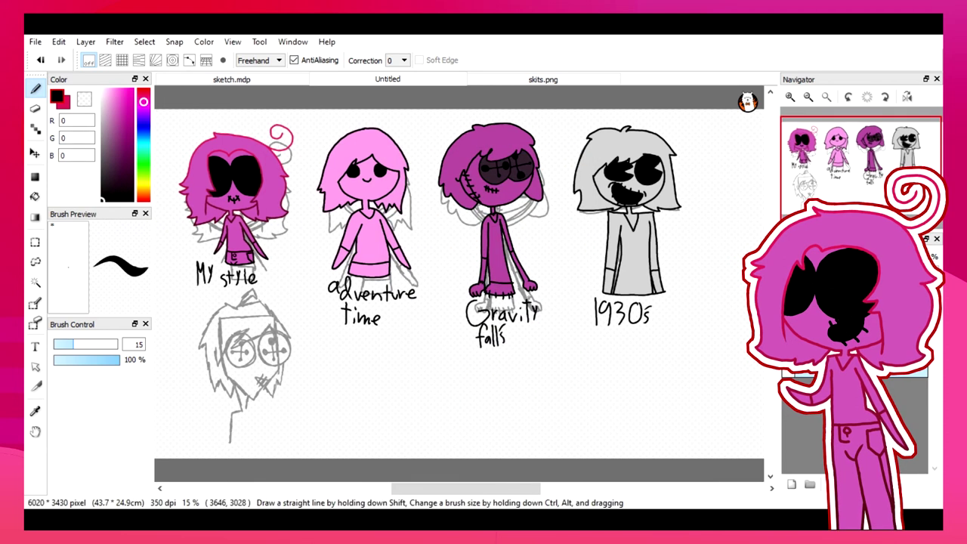
- Widen the canvas to 7020 pixels
key(ctrl+minus)
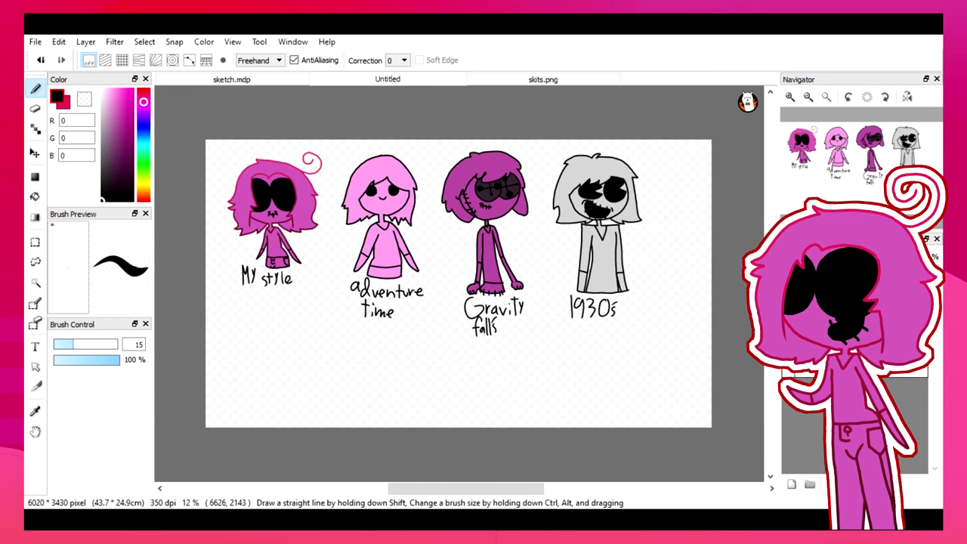
click(58, 41)
click(96, 229)
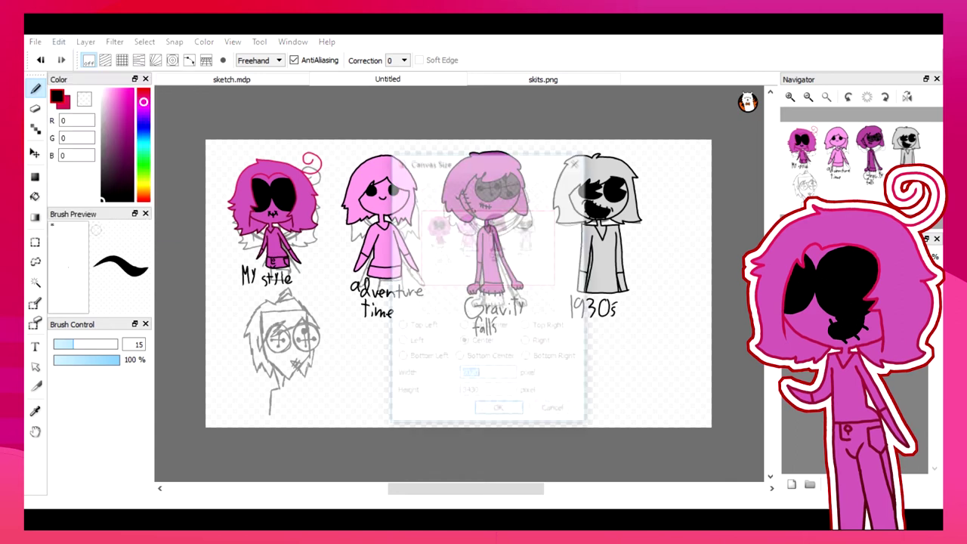
text(7000)
key(Return)
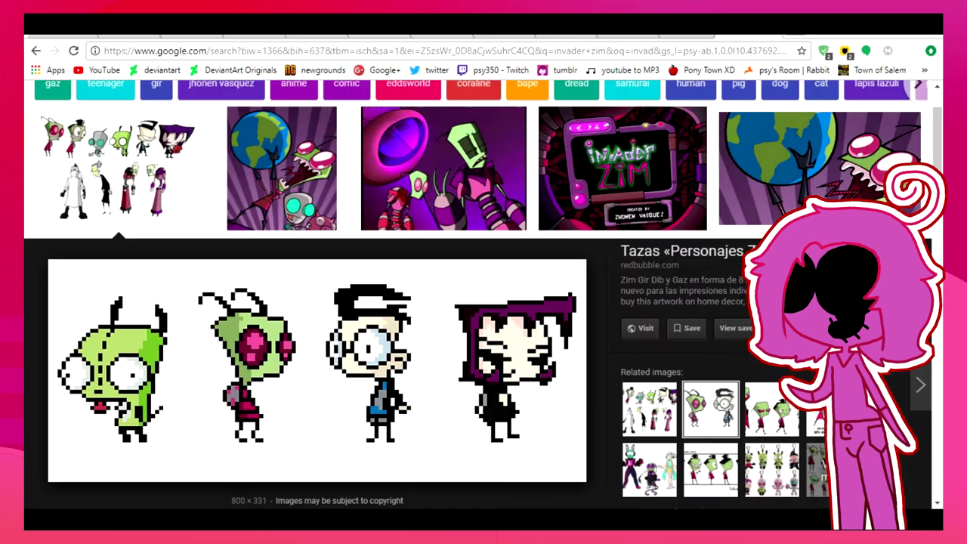
- Switch back to the drawing program and move the lassoed Invader Zim sketch beside the 1930s figure, on the side away from Gravity Falls
key(alt+Tab)
click(412, 520)
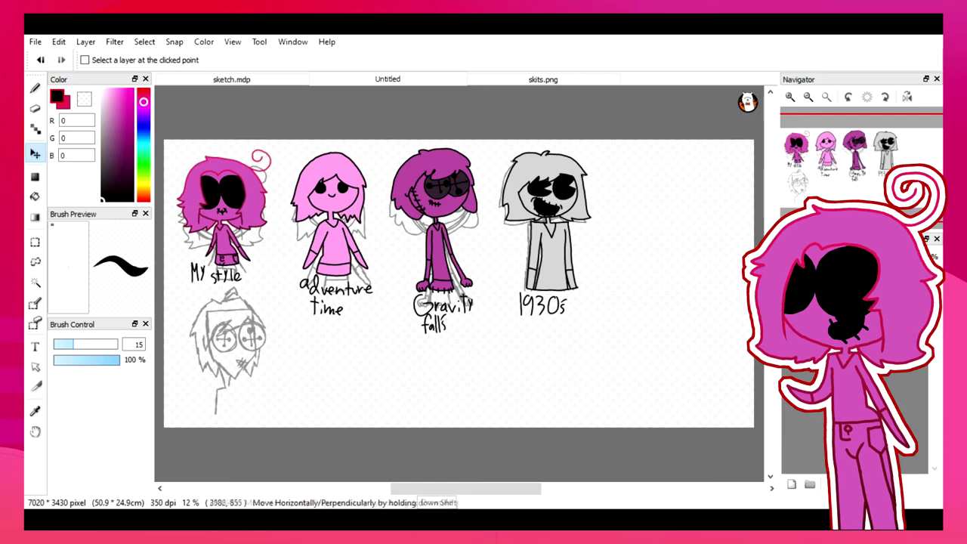
drag(257, 291, 255, 293)
key(v)
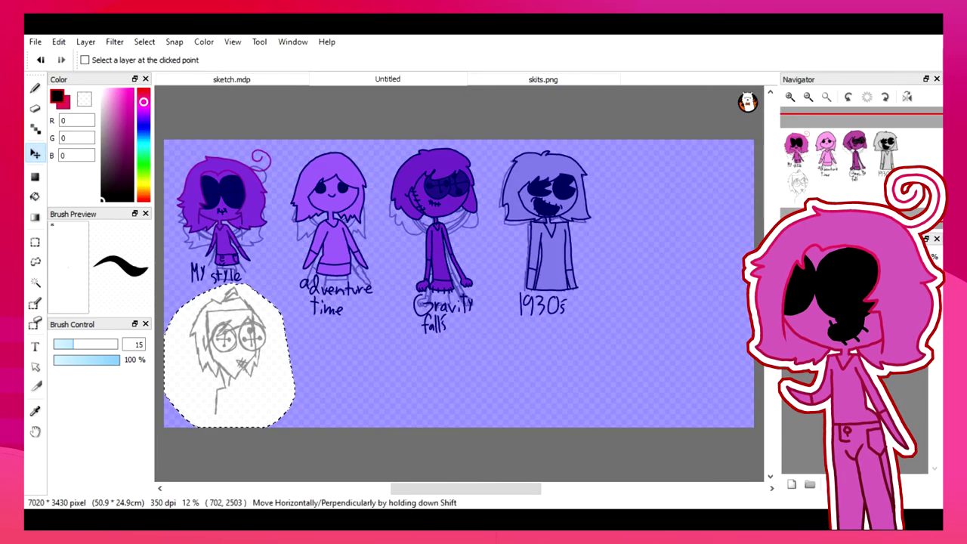
drag(227, 352, 654, 216)
key(m)
- Sketch the narrow torso, thin arms and clawed hands below the neck, checking the Invader Zim reference picture
scroll(544, 227, up, 3)
key(b)
key(alt+Tab)
key(alt+Tab)
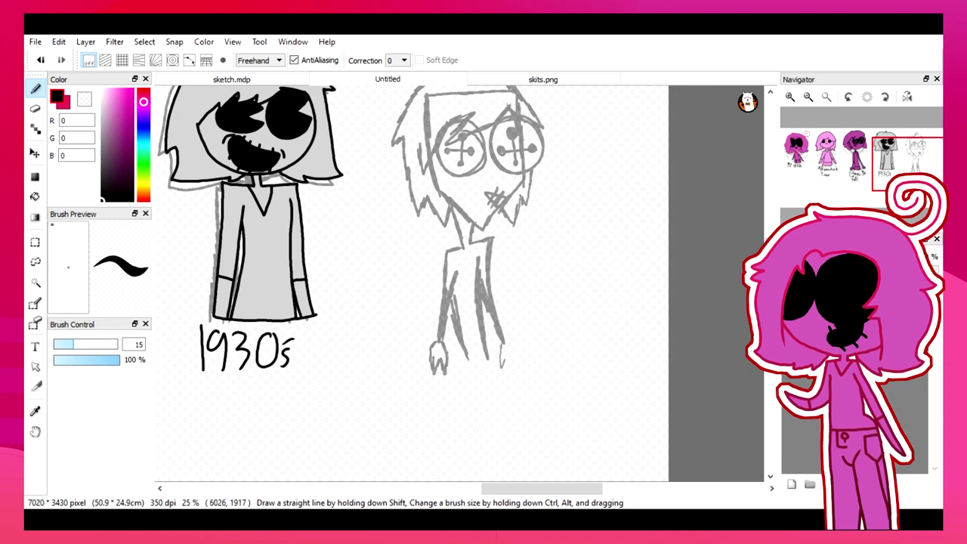
- Ink the jagged fringe and both round button eyes with their crossed threads in black over the sketch
scroll(468, 226, up, 2)
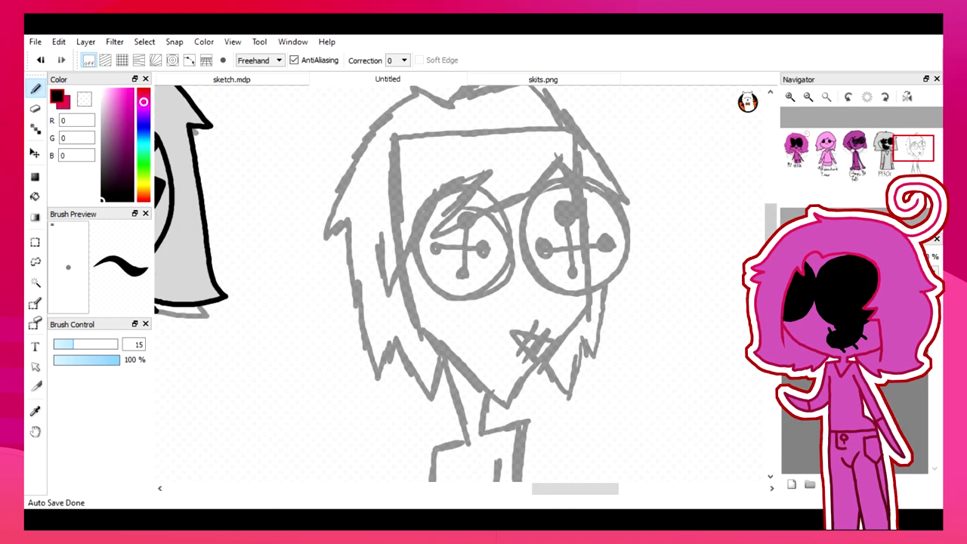
mouse_move(558, 155)
mouse_down()
mouse_move(429, 239)
mouse_move(410, 241)
mouse_up()
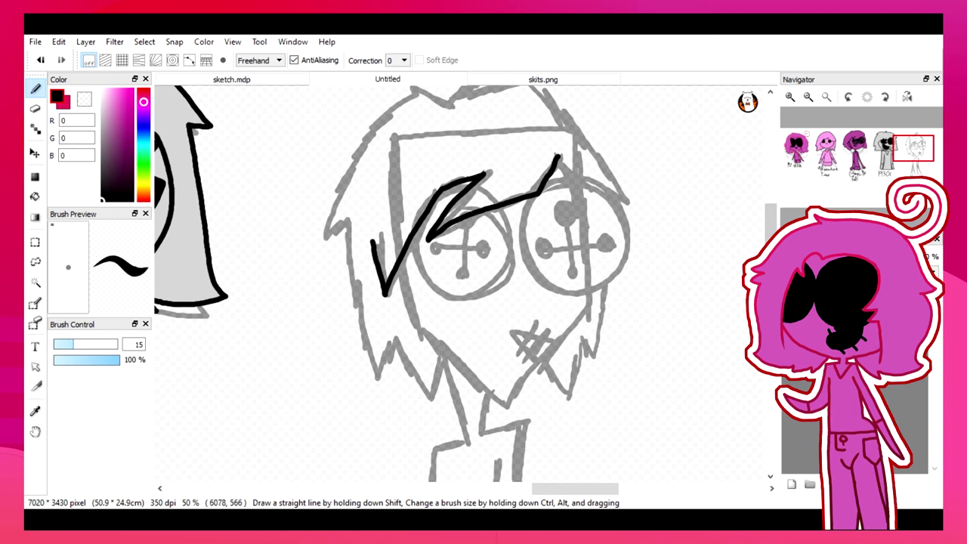
drag(558, 156, 568, 117)
mouse_move(521, 243)
mouse_down()
mouse_move(593, 286)
mouse_move(621, 203)
mouse_up()
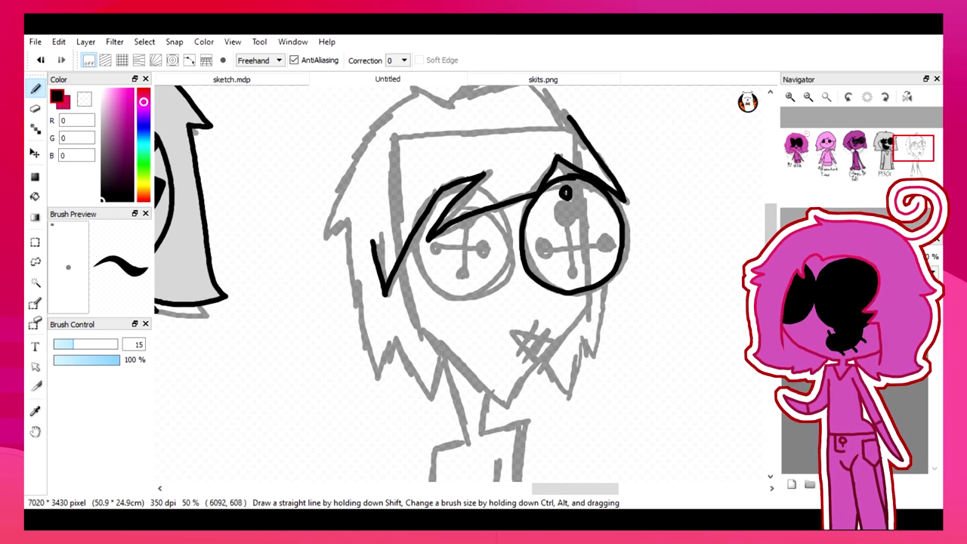
drag(565, 192, 576, 278)
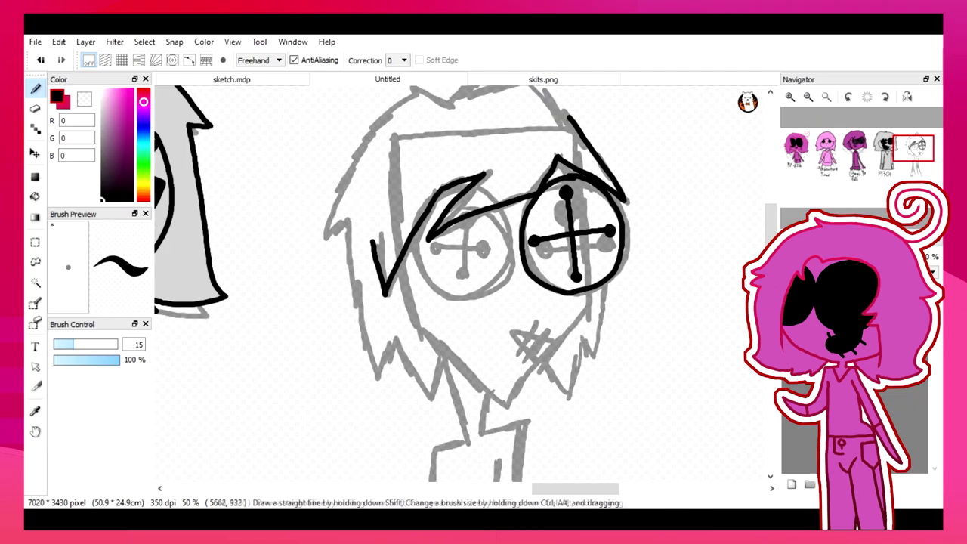
drag(410, 250, 468, 303)
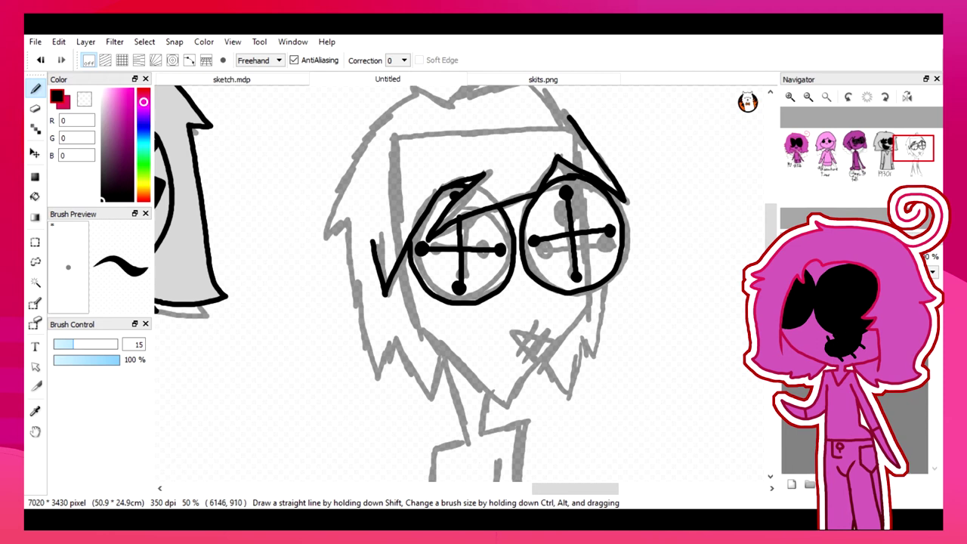
- Ink the small stitched mouth in black near the edge of the pointed chin
drag(532, 342, 554, 340)
drag(522, 355, 541, 331)
drag(546, 339, 552, 332)
- Ink the spiky hair outline, the pointed face and the tuft on top of the head in black
scroll(468, 287, up, 3)
drag(457, 204, 314, 340)
scroll(459, 284, down, 3)
mouse_move(342, 216)
mouse_down()
mouse_move(356, 365)
mouse_move(399, 338)
mouse_move(438, 354)
mouse_up()
drag(542, 346, 579, 333)
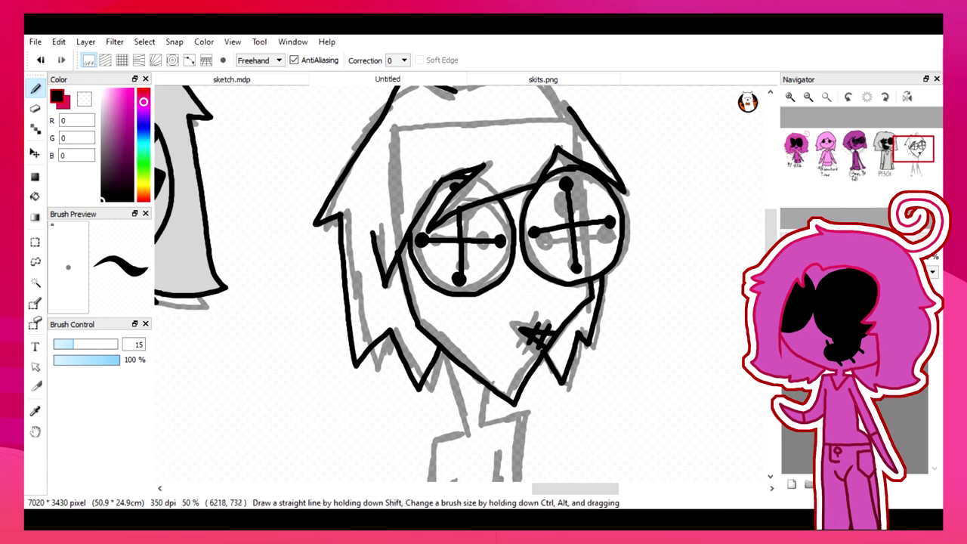
scroll(459, 284, up, 3)
drag(452, 217, 549, 160)
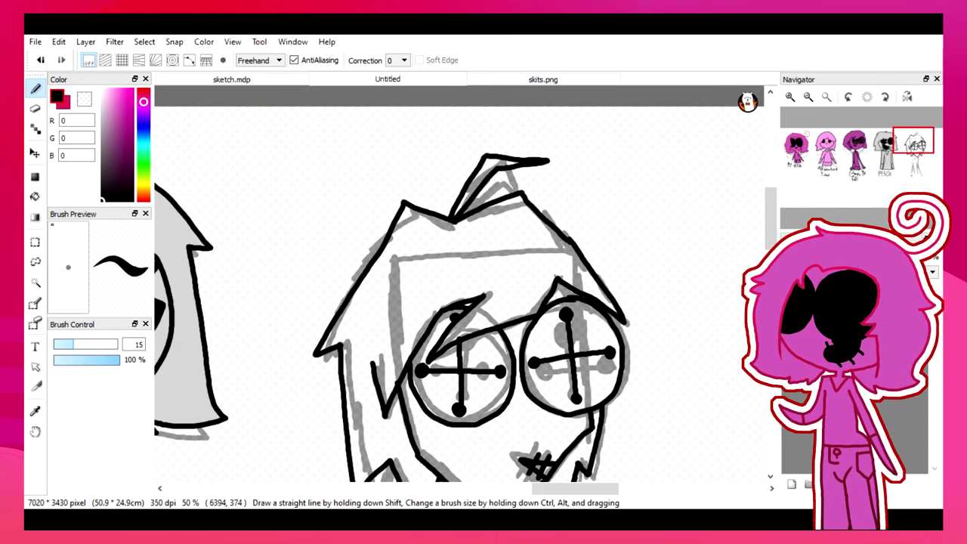
- Ink the neck, V-neckline, torso, cuffed arms and clawed hands in black, and hide the grey sketch
scroll(460, 284, down, 10)
mouse_move(462, 206)
mouse_down()
mouse_move(420, 267)
mouse_move(408, 392)
mouse_up()
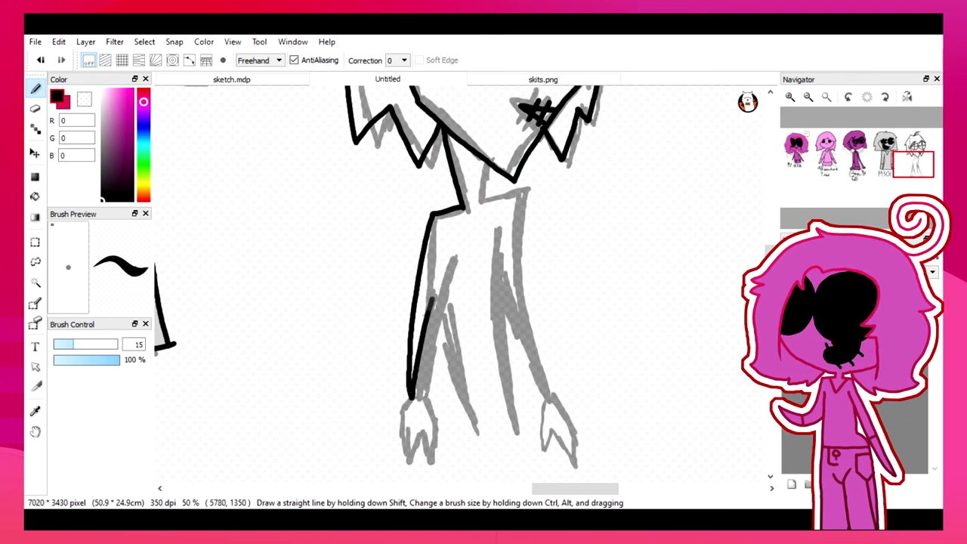
mouse_move(490, 164)
mouse_down()
mouse_move(528, 260)
mouse_move(549, 393)
mouse_up()
drag(513, 215, 508, 370)
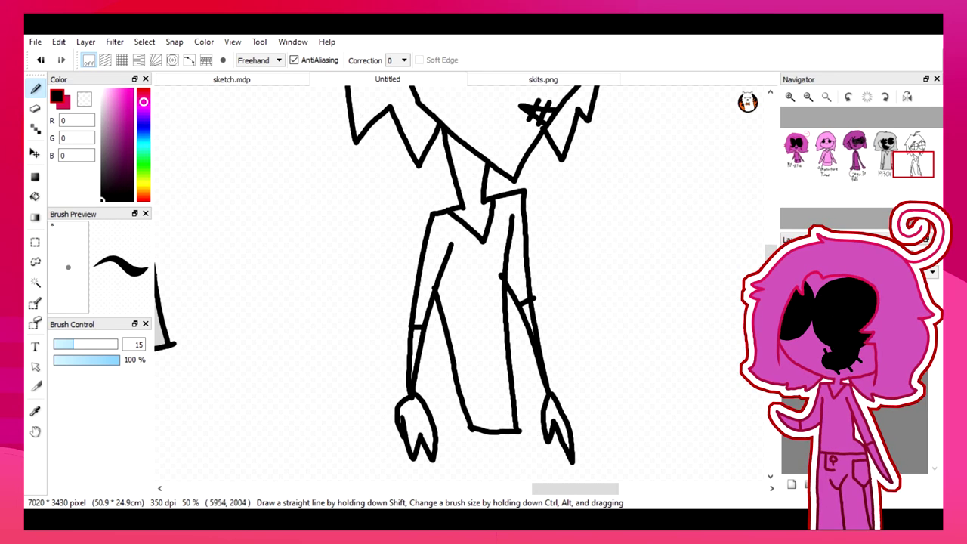
- Fill both button eyes with dark green, RGB 47, 58, 51
click(808, 97)
key(ctrl+plus)
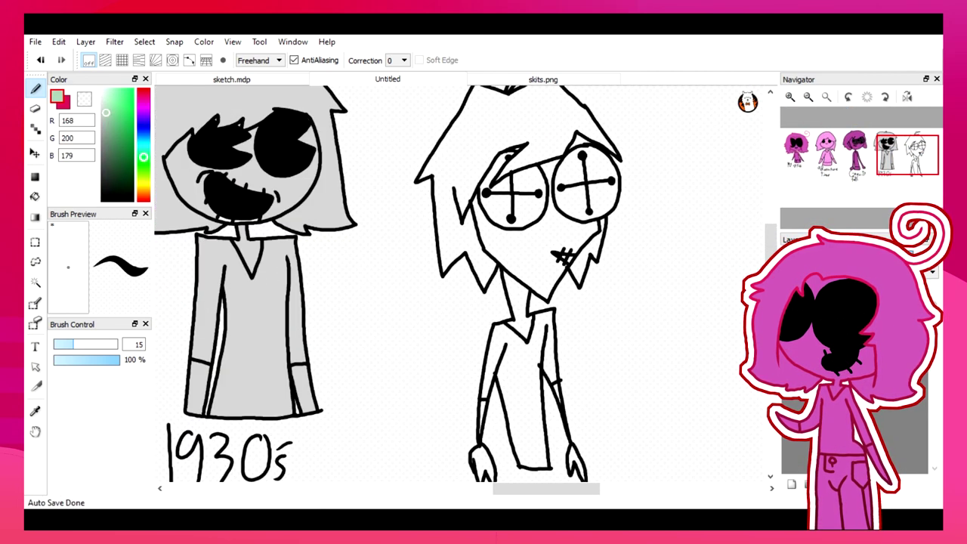
click(106, 175)
click(34, 196)
click(499, 182)
click(568, 170)
key(ctrl+plus)
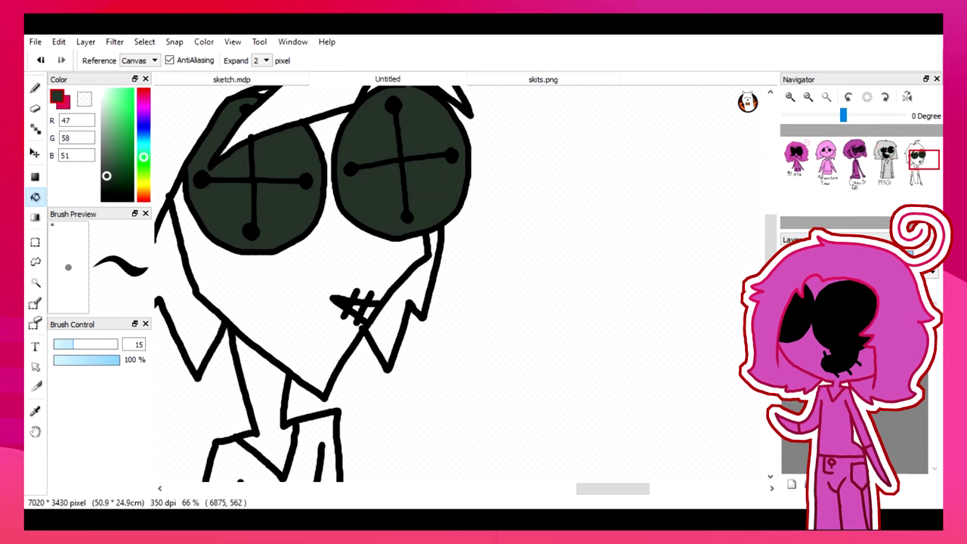
- Fill the hair and the tuft on top with muted purple, RGB 153, 104, 148
key(ctrl+minus)
click(144, 105)
click(108, 137)
click(484, 151)
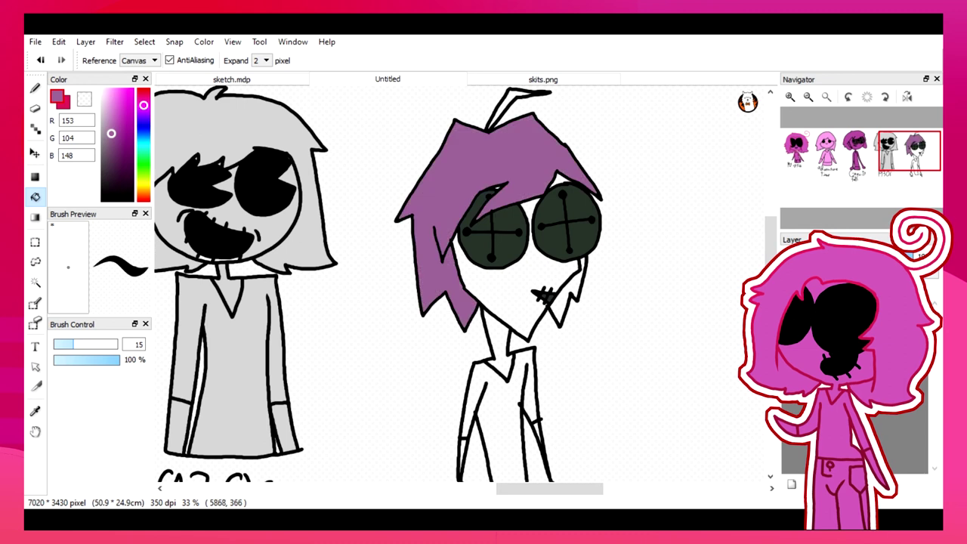
key(p)
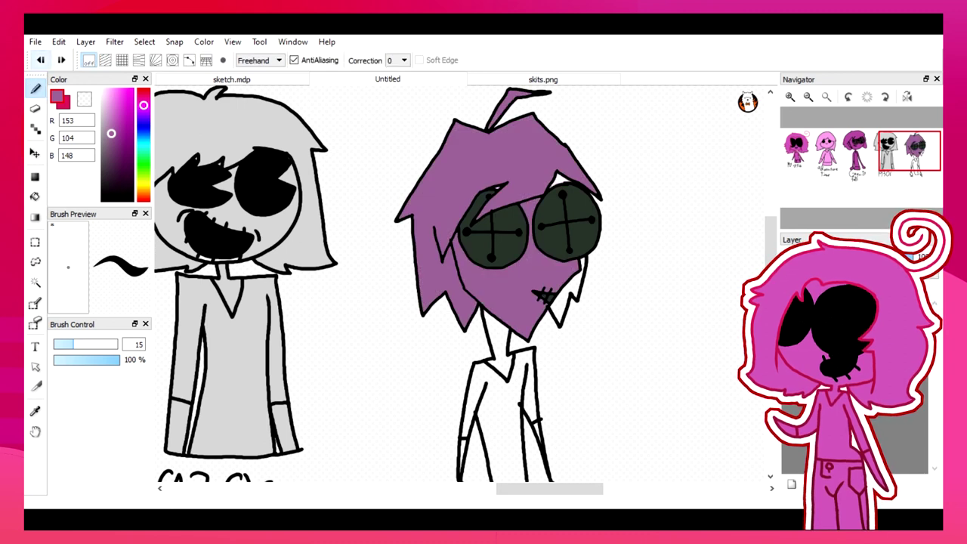
key(ctrl+z)
key(g)
click(453, 166)
click(513, 102)
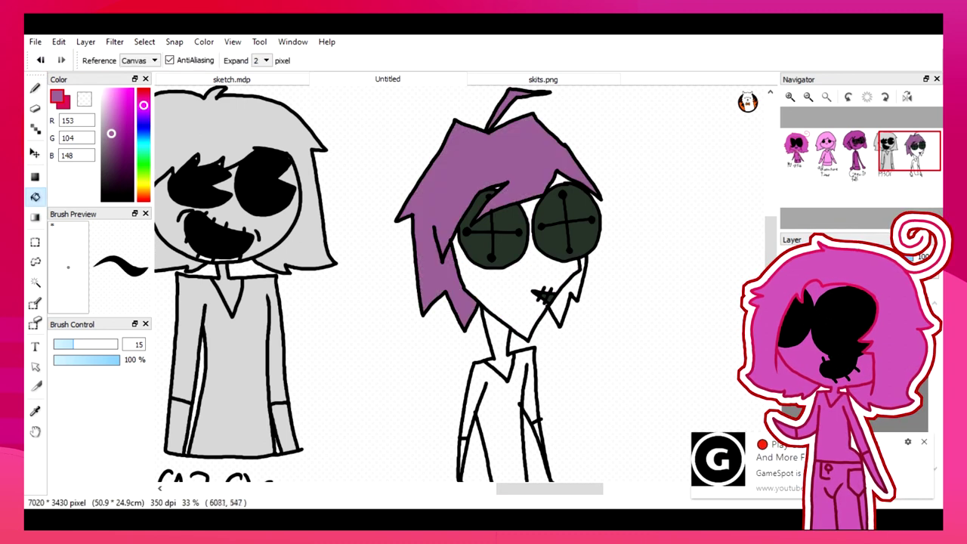
- Fill the face, remaining hair, neck, torso, arms and hands with the same muted purple
click(559, 181)
click(521, 303)
click(567, 291)
key(p)
key(g)
click(499, 340)
click(499, 415)
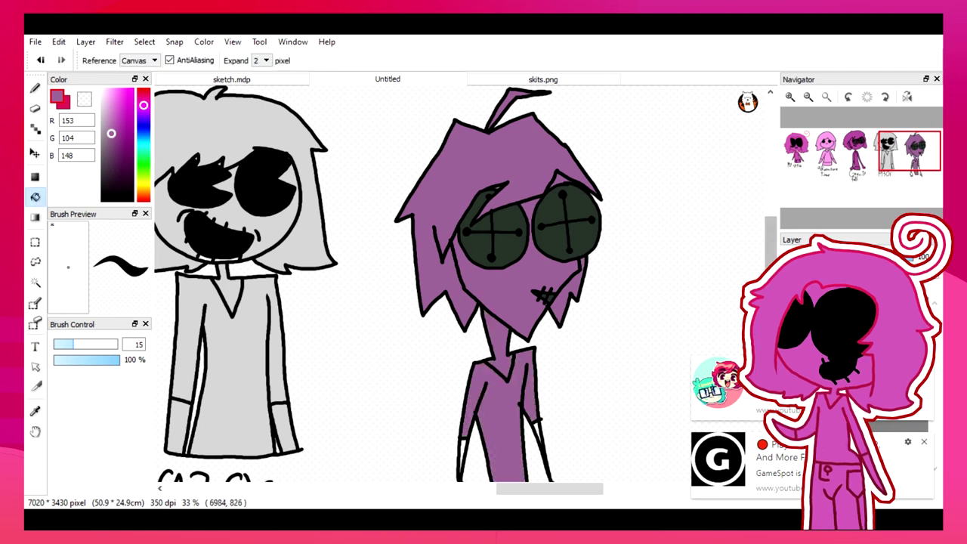
scroll(453, 287, down, 3)
click(556, 355)
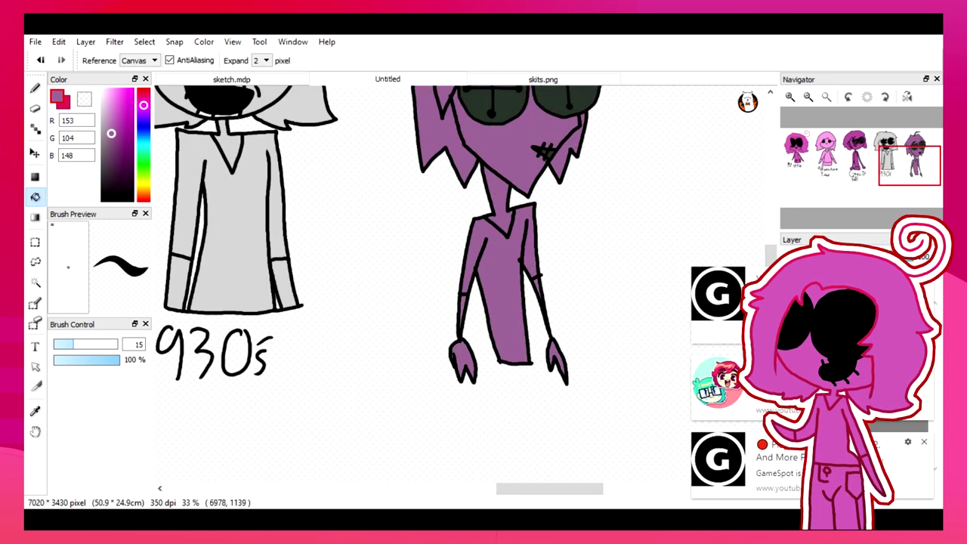
- Handwrite the label "invader ZiM" in black below the new figure
key(ctrl+minus)
key(p)
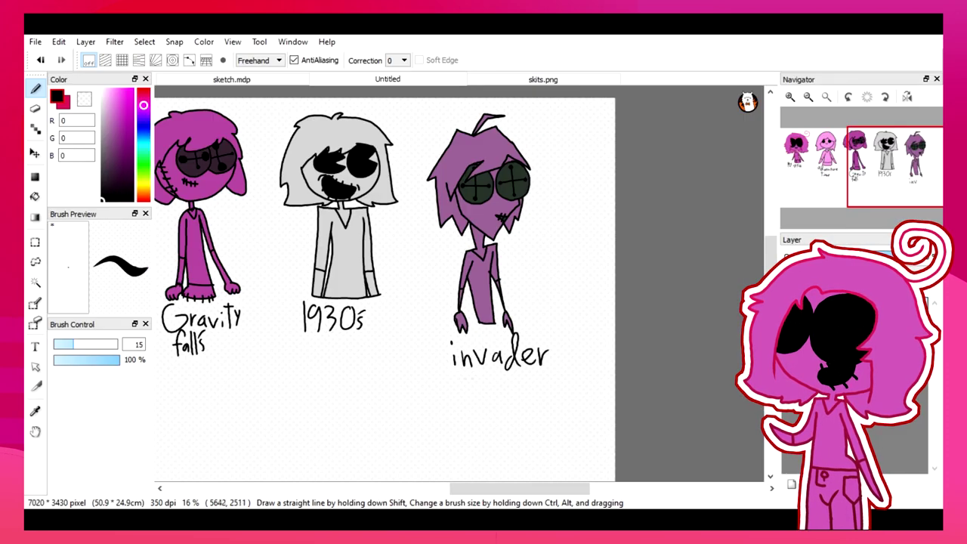
drag(499, 402, 515, 400)
- Save the finished picture as a PNG in the drawing folder, with a file name beginning "5 art"
key(ctrl+minus)
key(ctrl+plus)
key(alt+f)
key(Return)
key(alt+t)
key(Down)
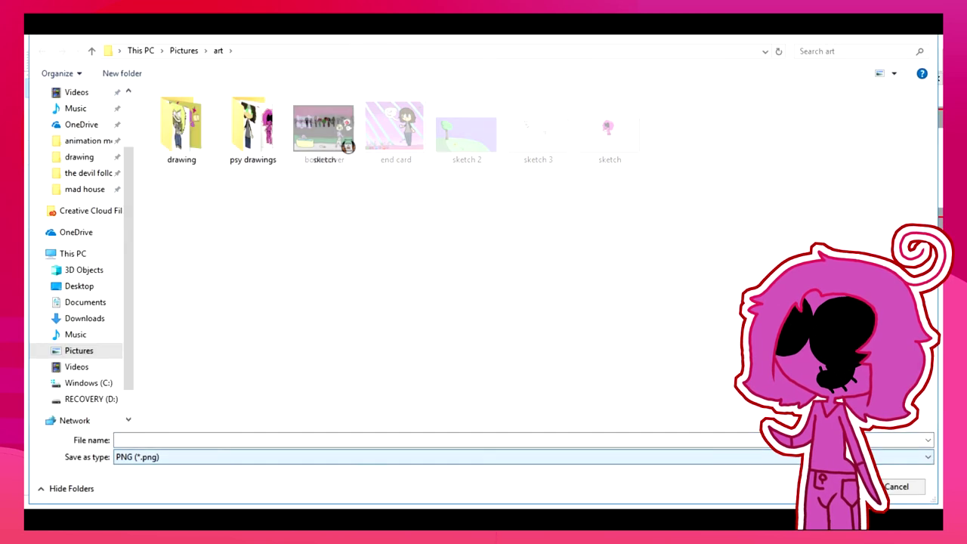
double_click(182, 127)
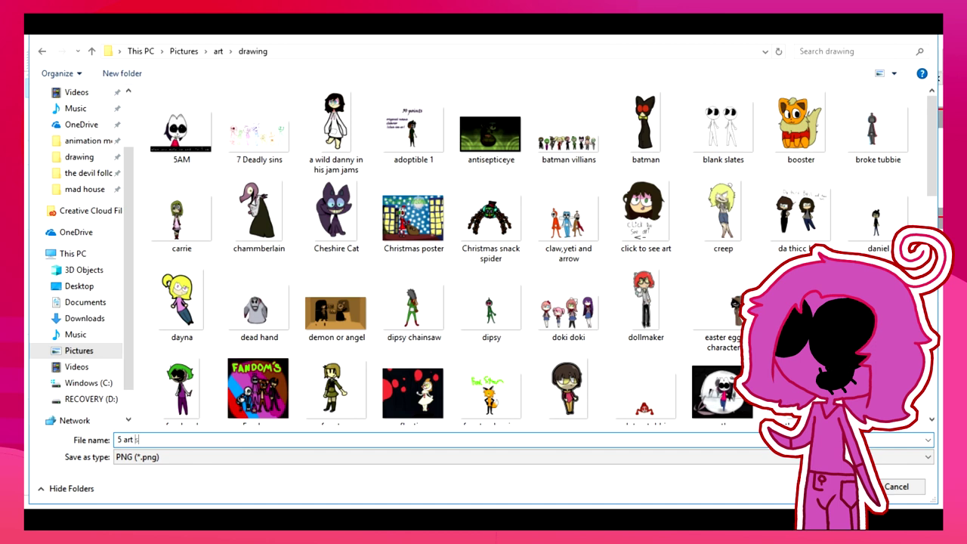
key(Return)
key(Return)
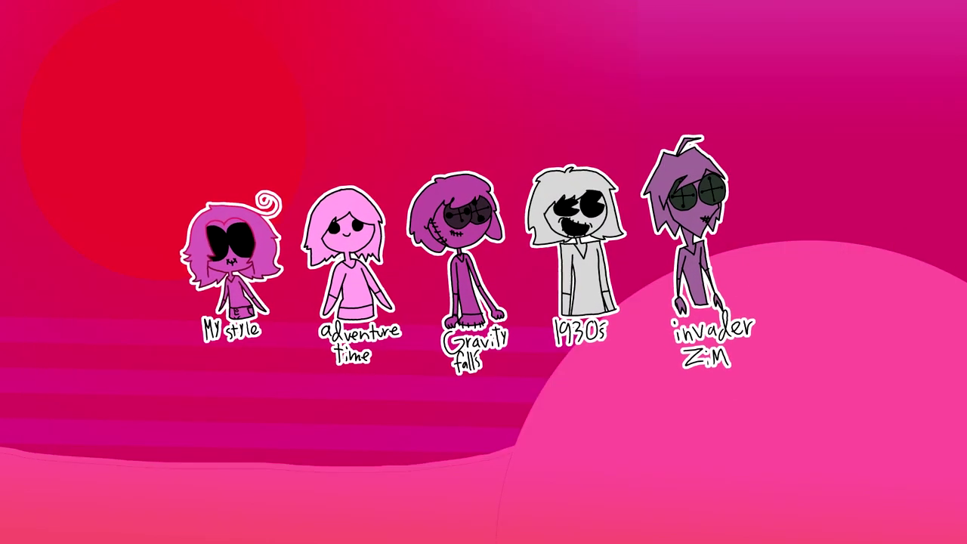